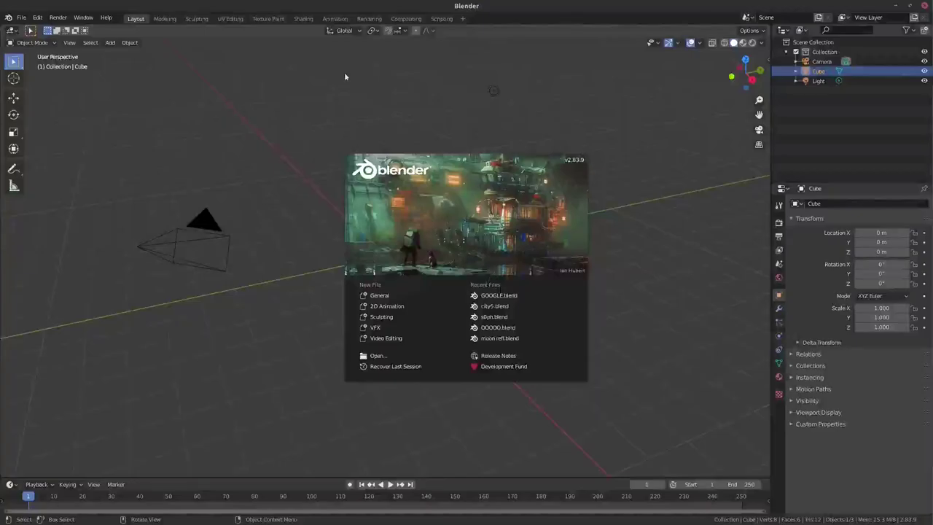
# - Clear the camera's rotation and look through it from top view in a maximised viewport
pyautogui.click(173, 244)
pyautogui.hotkey('alt', 'r')
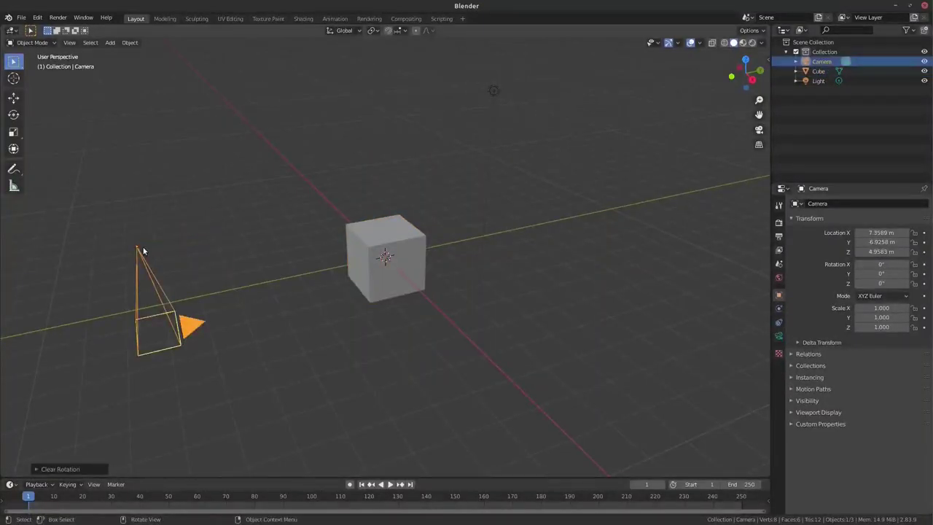
pyautogui.click(140, 256)
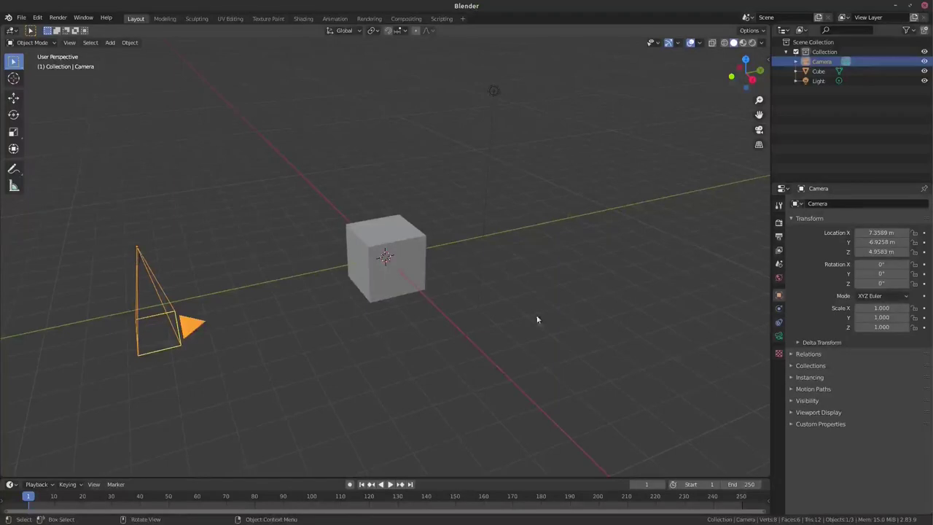
pyautogui.click(165, 19)
pyautogui.press('KP_7')
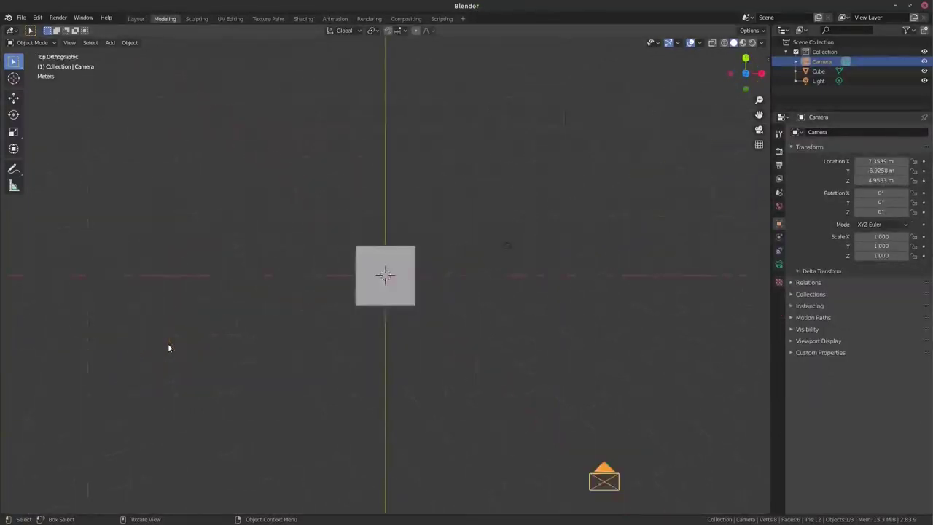
pyautogui.hotkey('ctrl', 'space')
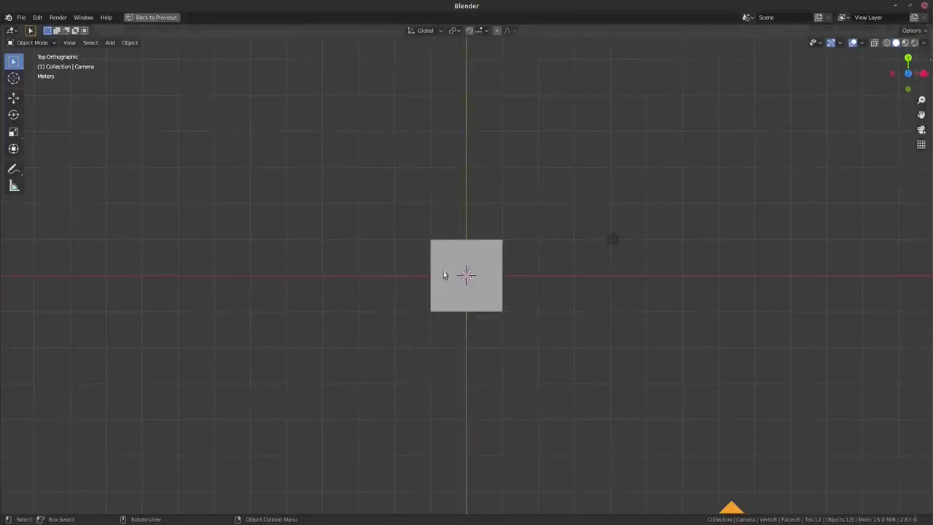
pyautogui.press('KP_0')
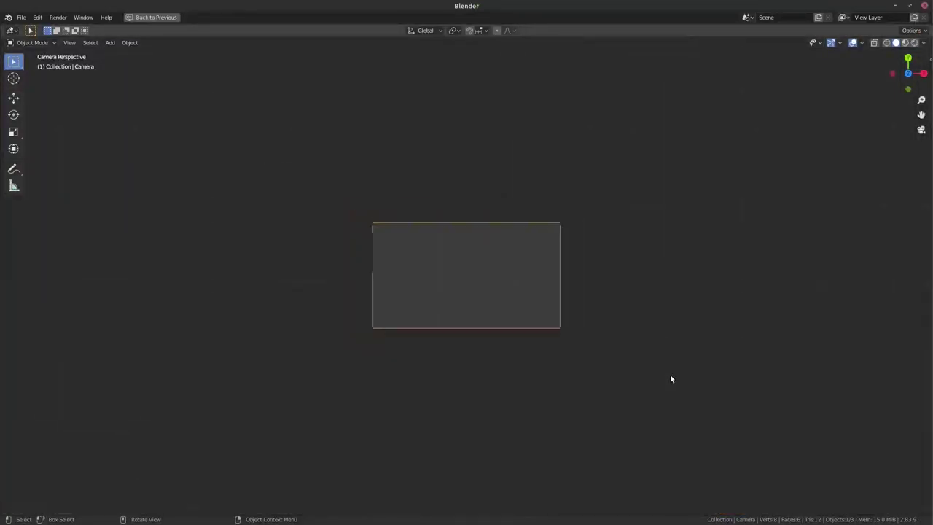
pyautogui.scroll(-5, 670, 378)
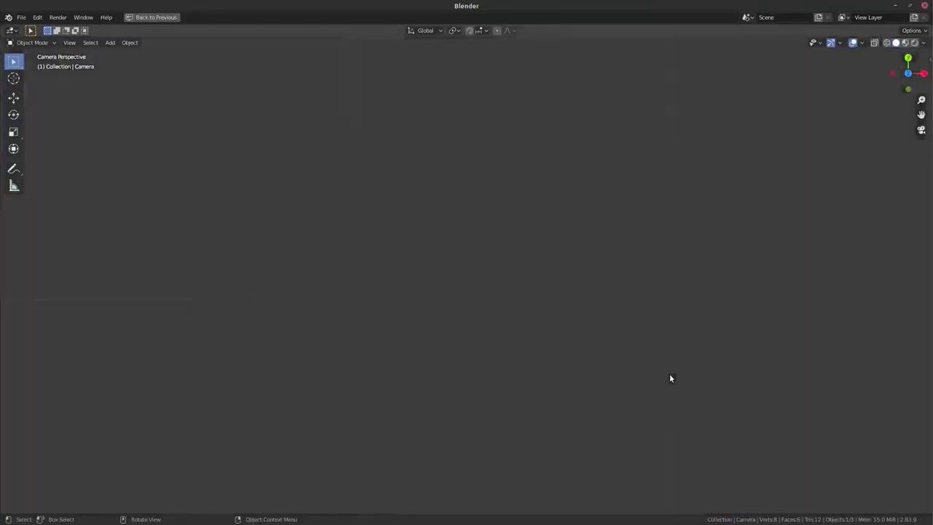
# - Enable Lock Camera to View and pan until the cube sits centred in the camera frame
pyautogui.press('n')
pyautogui.click(927, 96)
pyautogui.click(914, 175)
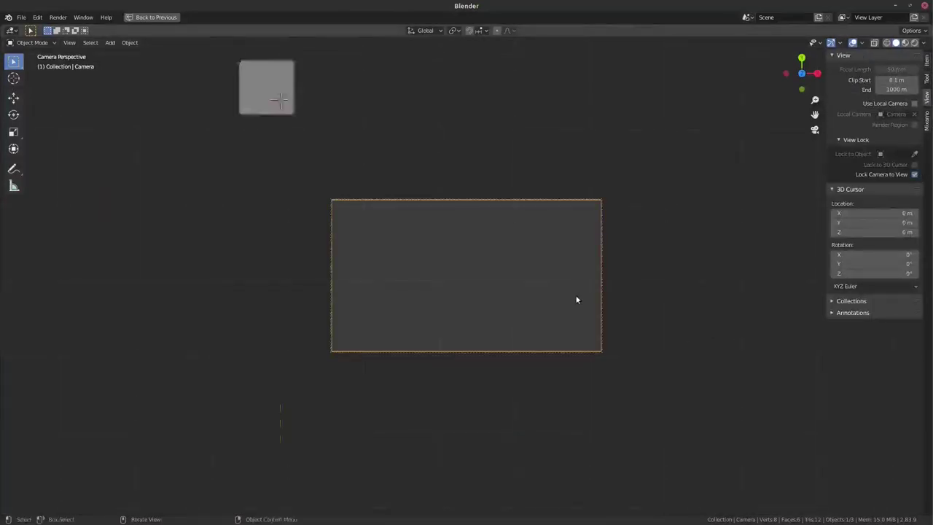
pyautogui.moveTo(816, 117); pyautogui.dragTo(464, 260)
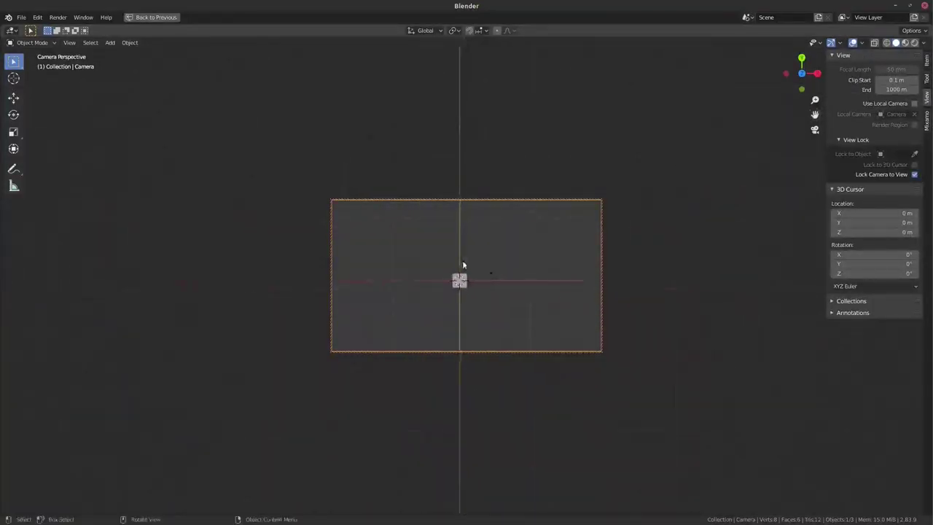
pyautogui.moveTo(814, 115)
pyautogui.mouseDown()
pyautogui.moveTo(827, 94)
pyautogui.moveTo(837, 193)
pyautogui.mouseUp()
pyautogui.moveTo(815, 114); pyautogui.dragTo(820, 127)
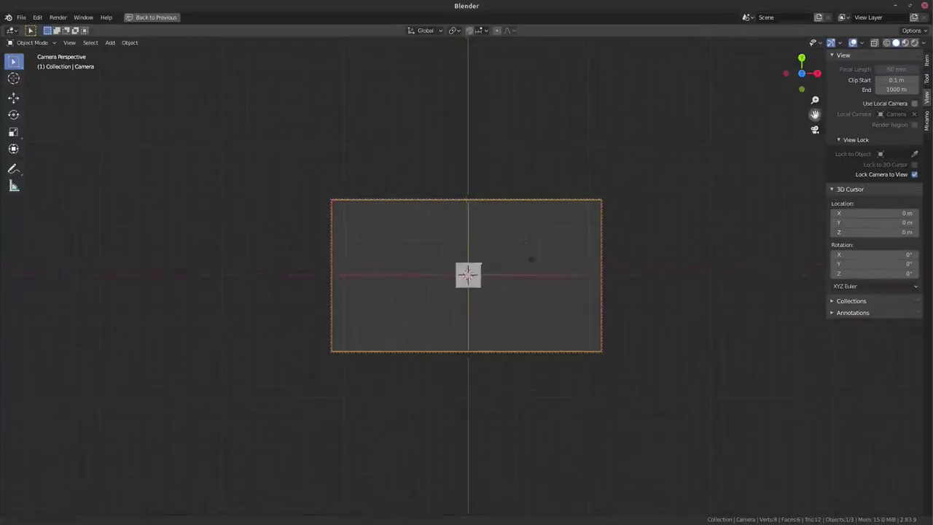
pyautogui.press('Home')
# - Delete the cube and add a new text object in its place
pyautogui.press('n')
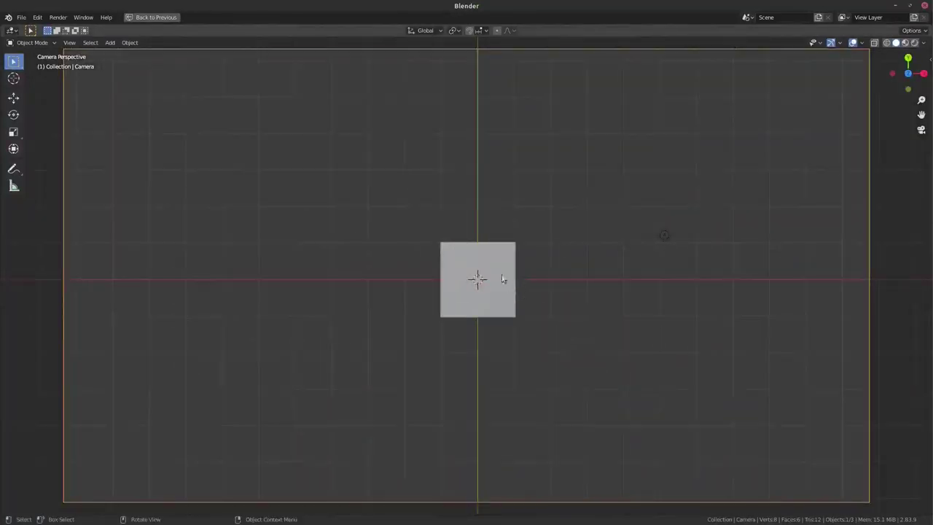
pyautogui.click(502, 279)
pyautogui.press('Delete')
pyautogui.hotkey('shift', 'a')
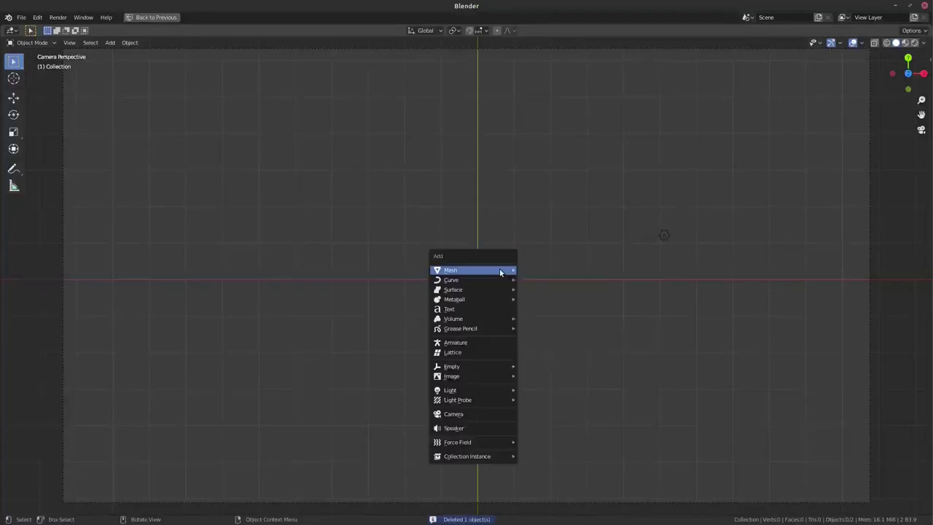
pyautogui.click(449, 308)
# - Replace the default 'Text' placeholder with 'RESIDENT EVIL'
pyautogui.press('Tab')
pyautogui.press('BackSpace')
pyautogui.press('BackSpace')
pyautogui.press('BackSpace')
pyautogui.write('n')
pyautogui.press('BackSpace')
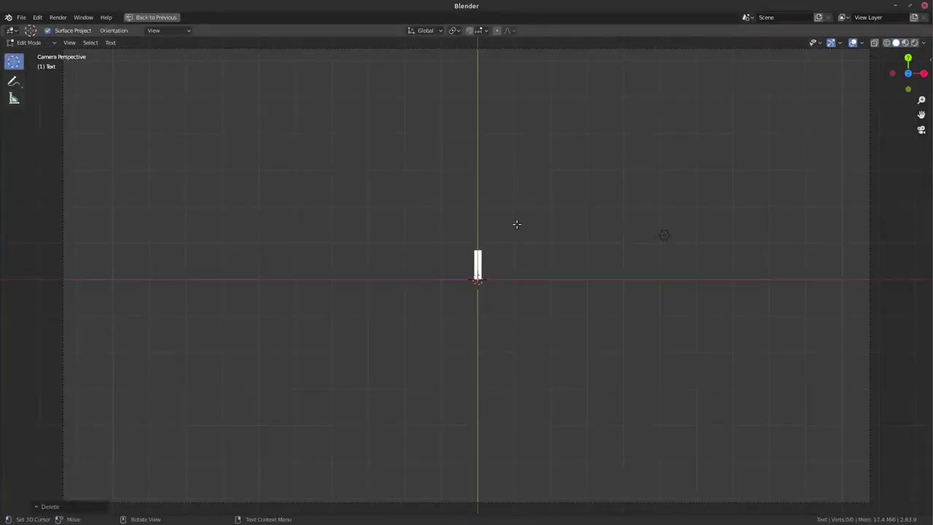
pyautogui.press('Tab')
pyautogui.press('s')
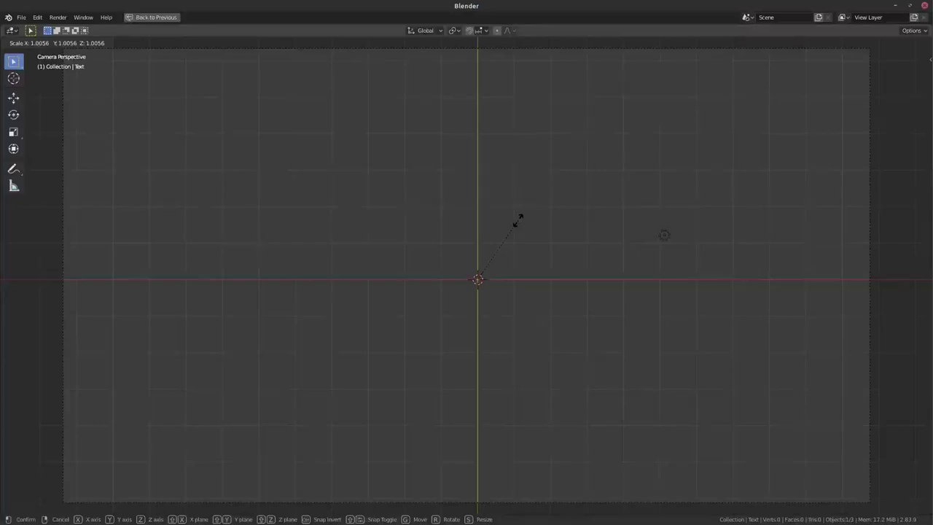
pyautogui.press('Escape')
pyautogui.press('Tab')
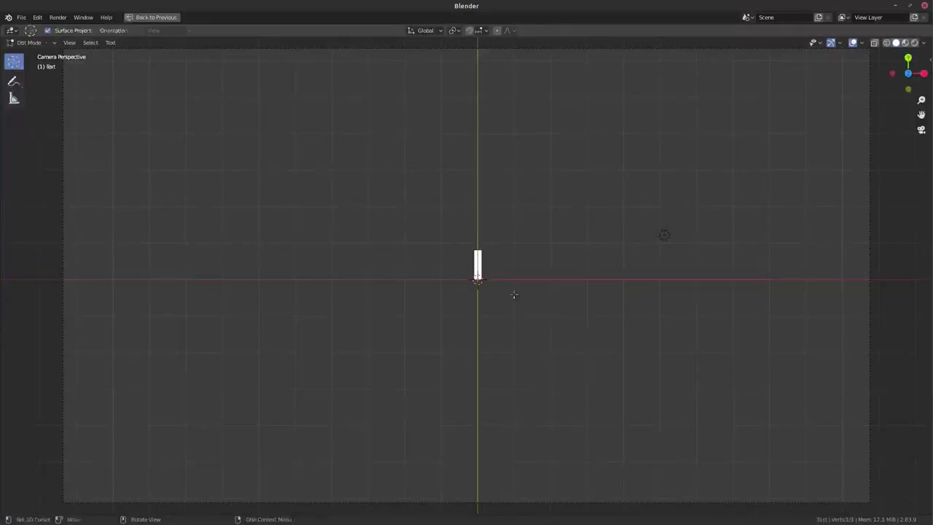
pyautogui.write('RESIDENT EVIL')
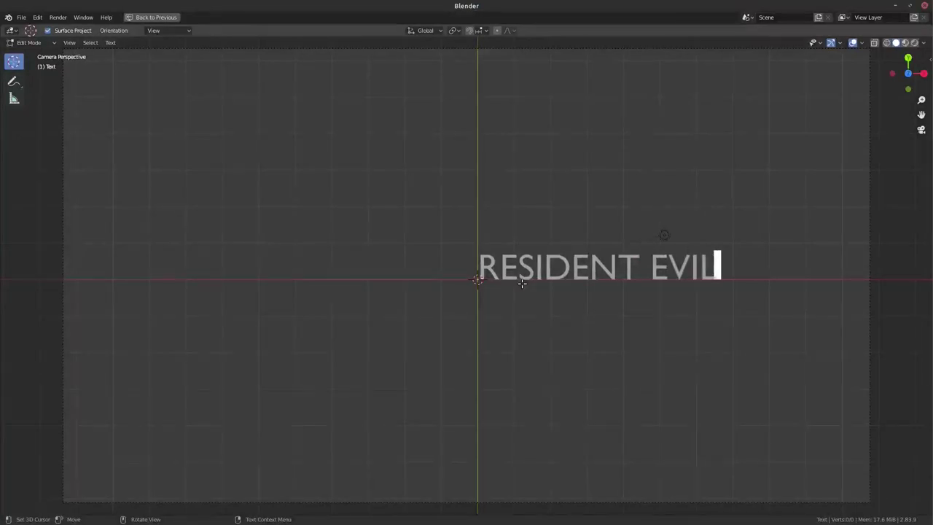
pyautogui.press('Tab')
# - Scale up the title, set horizontal alignment to Center, and widen word spacing to 2.4
pyautogui.press('s')
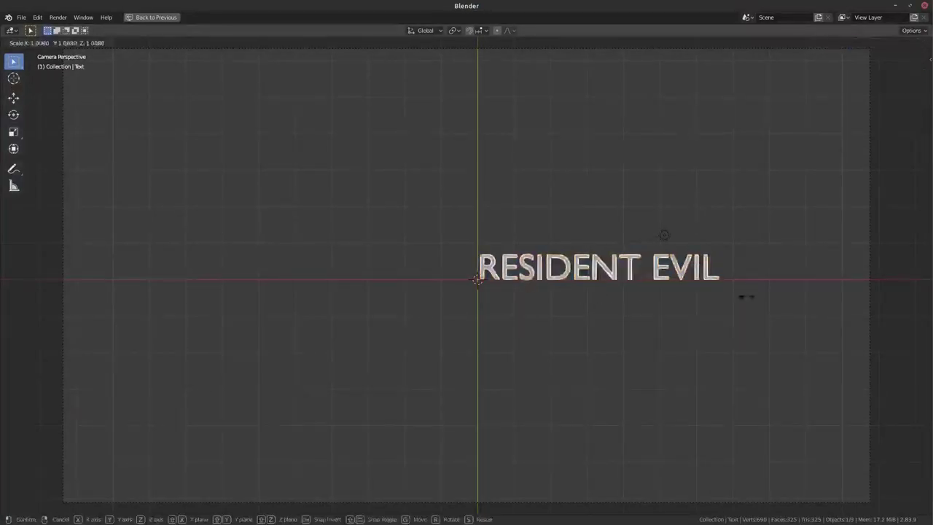
pyautogui.click(850, 325)
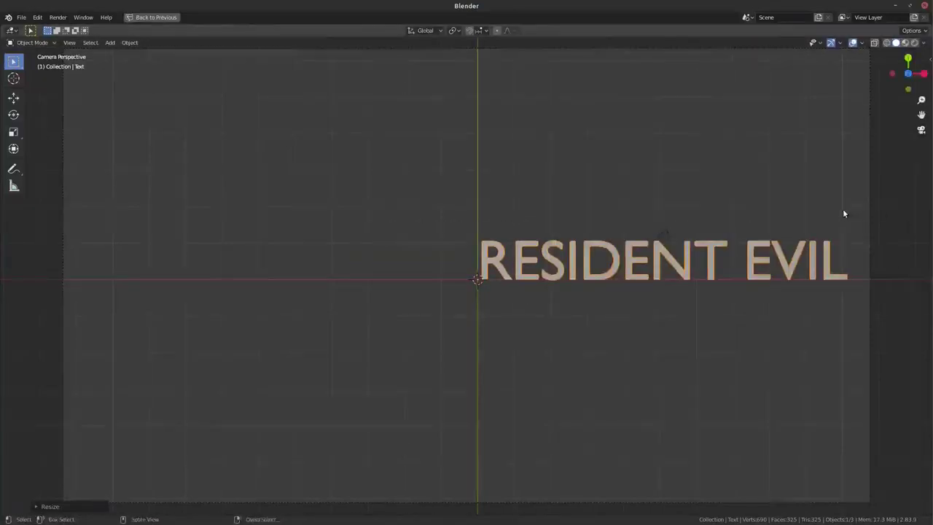
pyautogui.hotkey('ctrl', 'space')
pyautogui.click(886, 289)
pyautogui.click(871, 312)
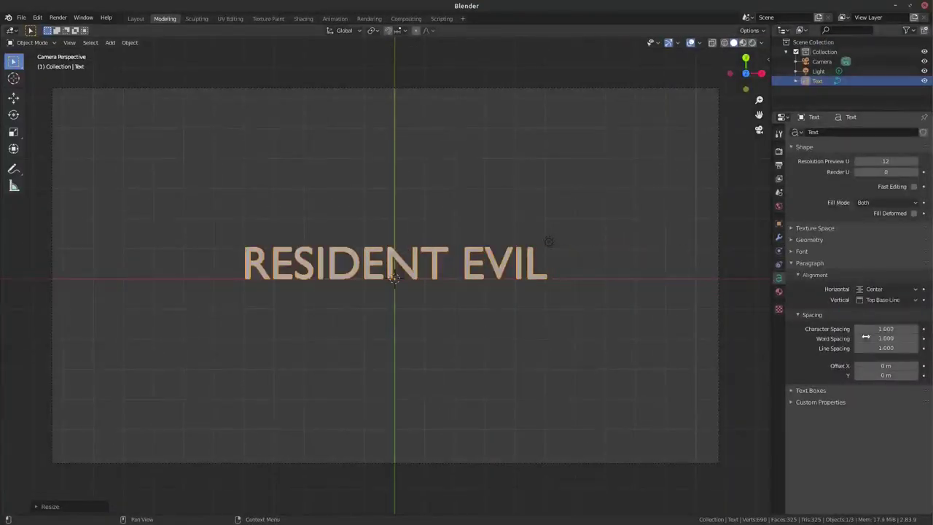
pyautogui.moveTo(880, 338)
pyautogui.mouseDown()
pyautogui.moveTo(910, 338)
pyautogui.moveTo(900, 329)
pyautogui.mouseUp()
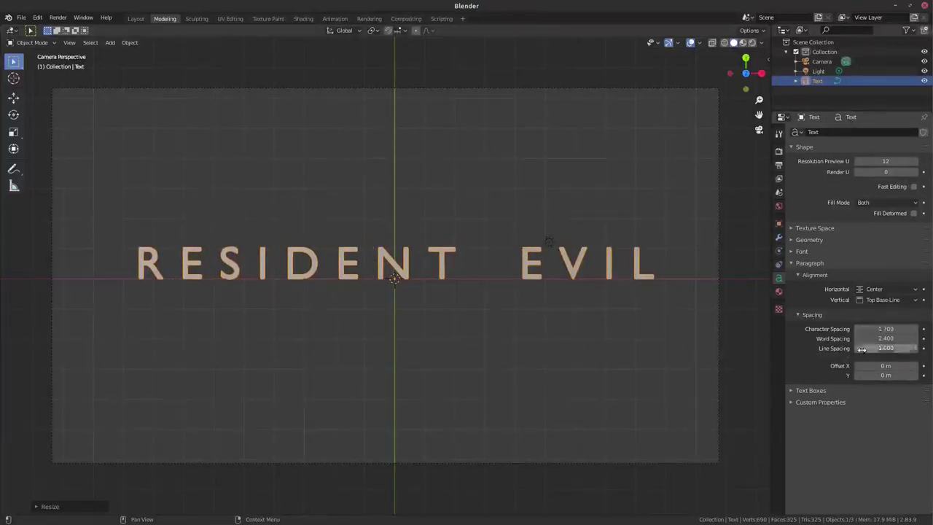
pyautogui.click(876, 300)
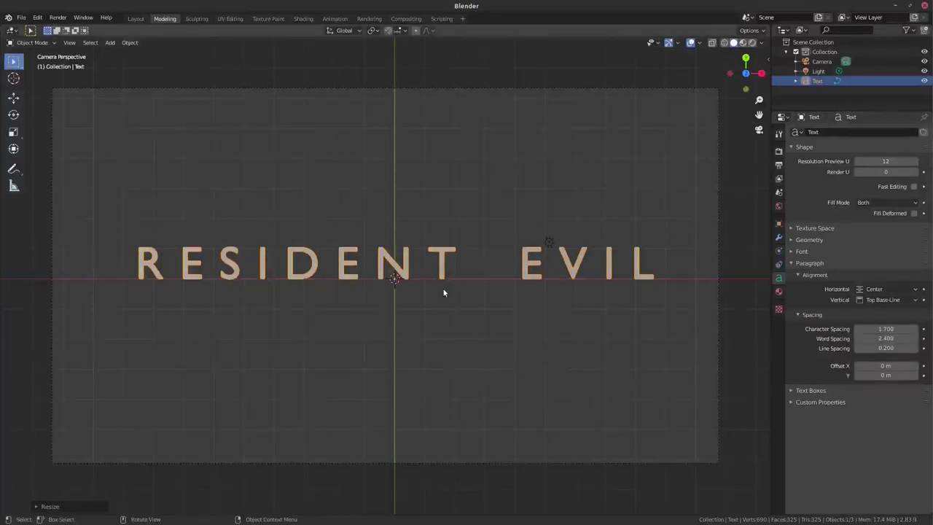
# - Rescale the title and shift it along Y to fit the camera frame
pyautogui.press('s')
pyautogui.click(530, 375)
pyautogui.press('g')
pyautogui.press('y')
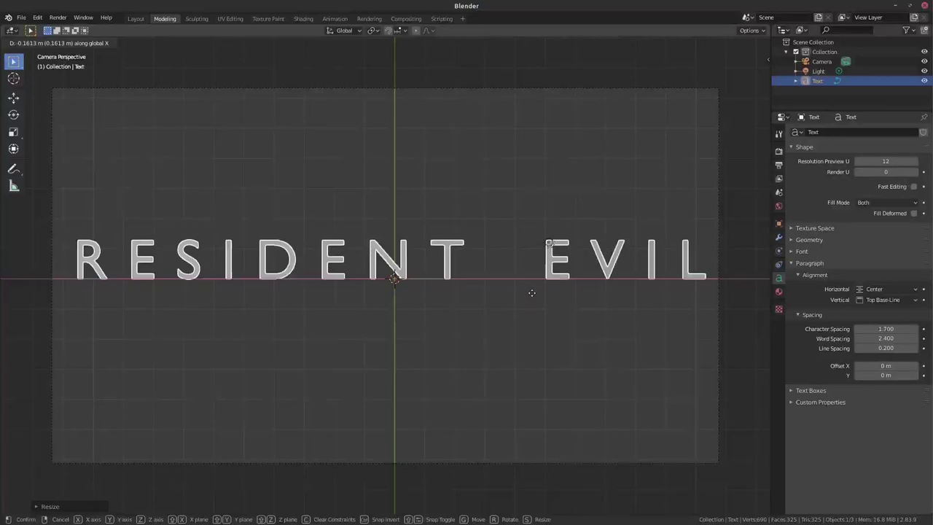
pyautogui.click(529, 291)
pyautogui.press('s')
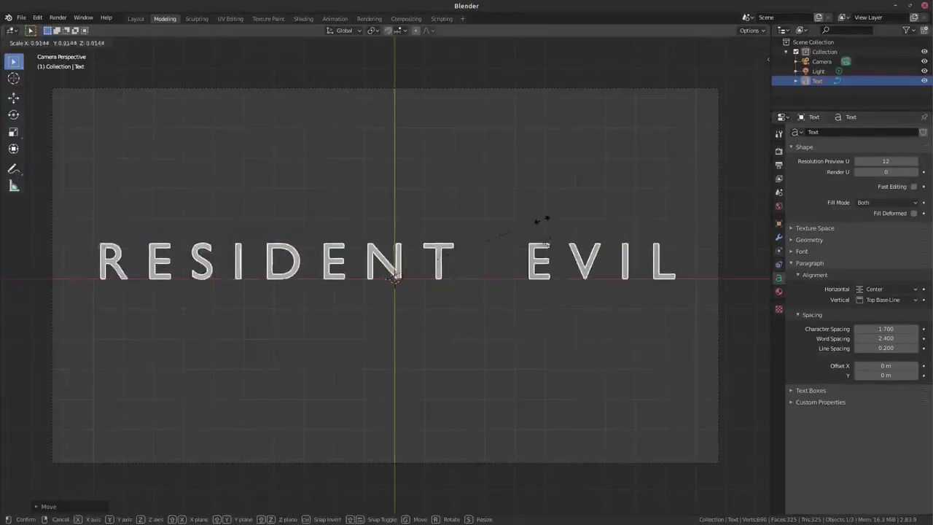
pyautogui.click(548, 218)
pyautogui.press('g')
pyautogui.press('y')
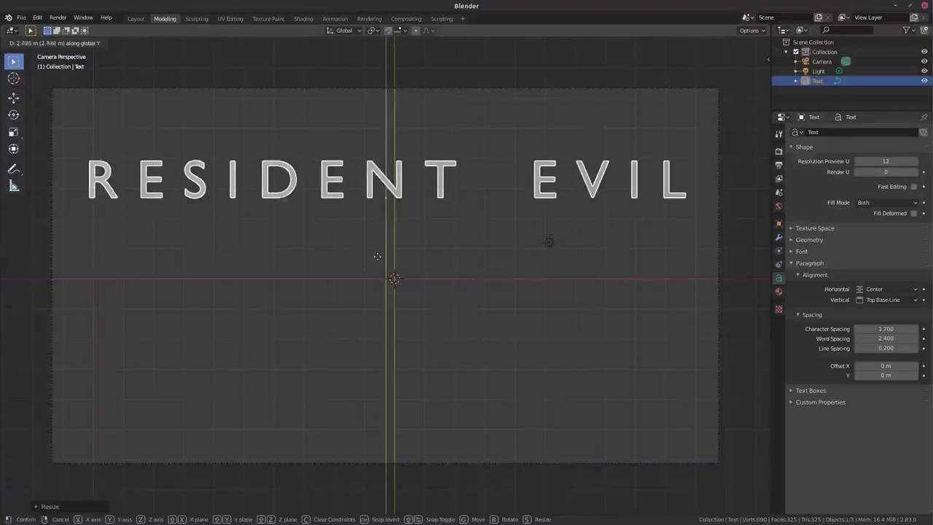
pyautogui.rightClick(343, 277)
pyautogui.press('s')
pyautogui.click(650, 397)
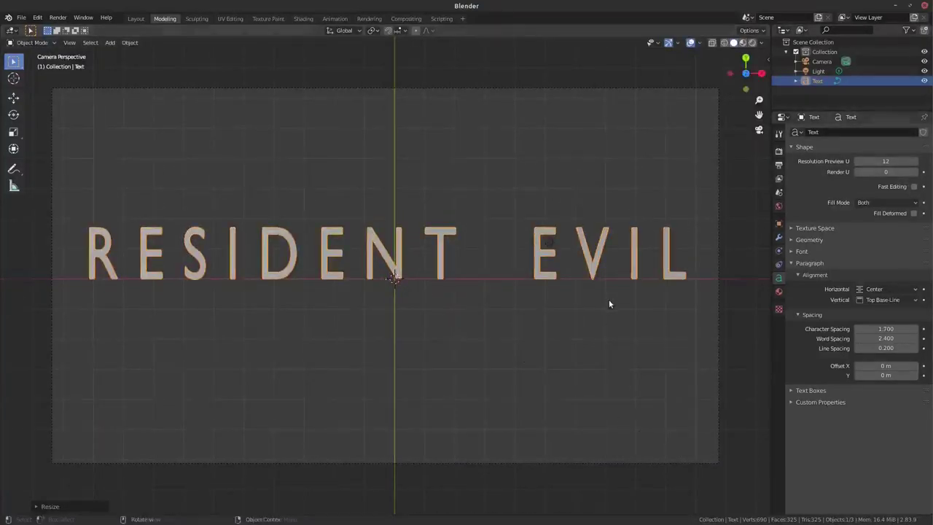
# - Increase the text's font size to about 2.9 in the Geometry settings
pyautogui.click(809, 240)
pyautogui.click(815, 352)
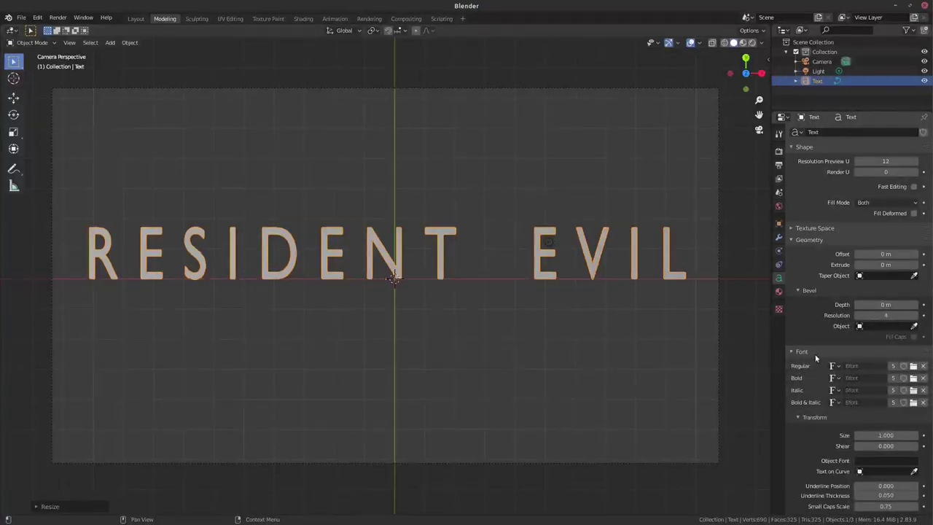
pyautogui.moveTo(885, 435)
pyautogui.mouseDown()
pyautogui.moveTo(915, 435)
pyautogui.moveTo(800, 409)
pyautogui.mouseUp()
pyautogui.moveTo(886, 435); pyautogui.dragTo(914, 435)
pyautogui.scroll(-2, 814, 451)
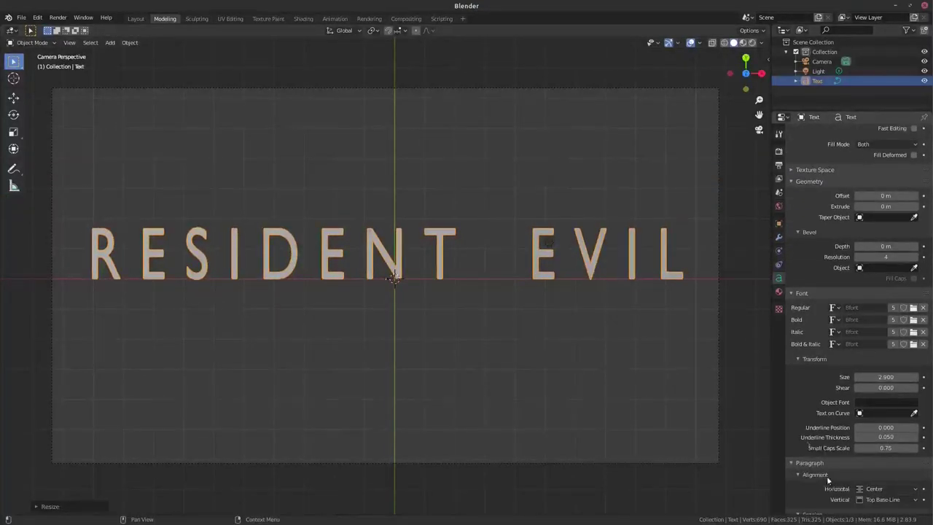
pyautogui.scroll(-2, 799, 431)
pyautogui.scroll(4, 799, 431)
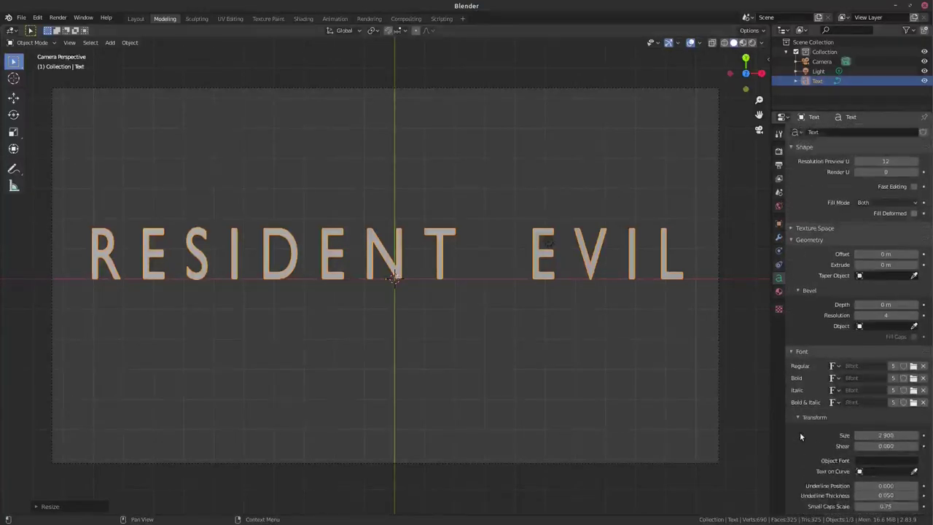
# - Convert the title text to a mesh and enter Edit Mode
pyautogui.rightClick(299, 310)
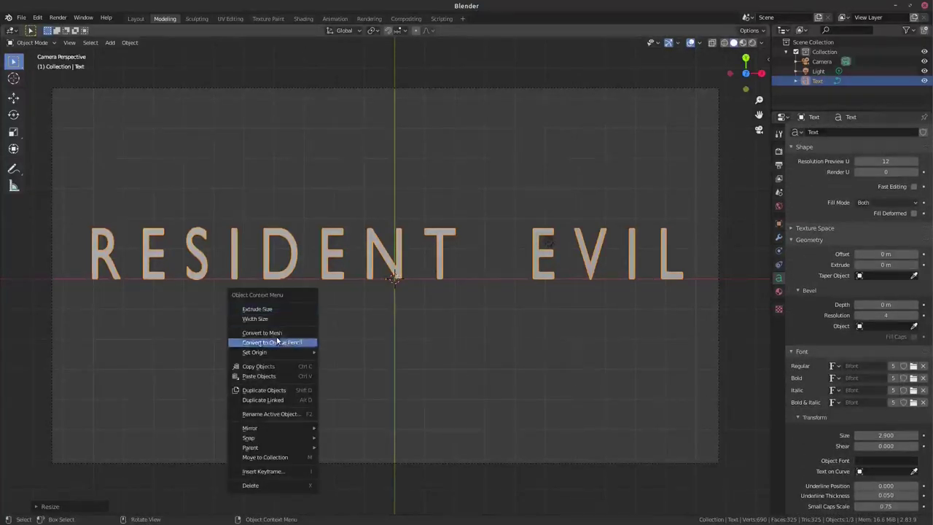
pyautogui.click(278, 332)
pyautogui.press('Tab')
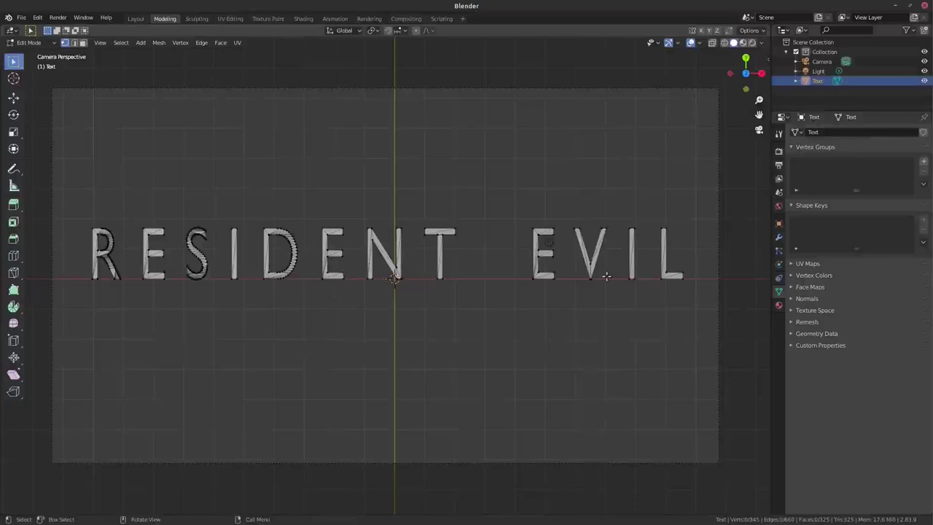
pyautogui.scroll(2, 636, 206)
pyautogui.moveTo(759, 114)
pyautogui.mouseDown()
pyautogui.moveTo(625, 121)
pyautogui.moveTo(571, 257)
pyautogui.mouseUp()
# - Knife-cut a horizontal line across all the letters at mid-height
pyautogui.press('k')
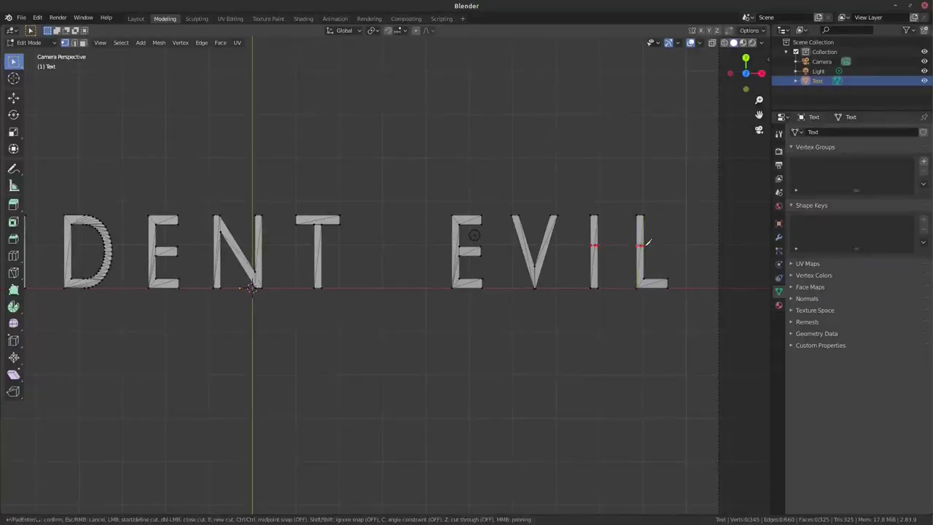
pyautogui.press('Return')
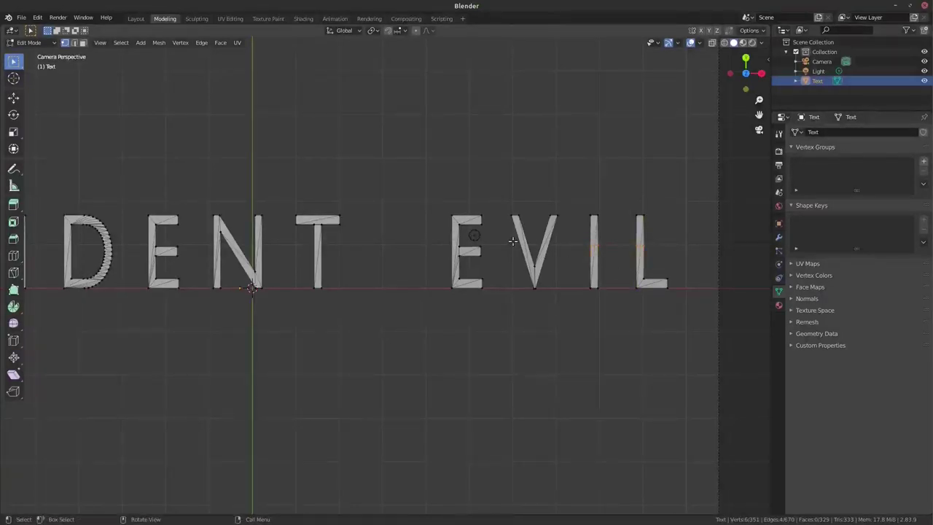
pyautogui.press('k')
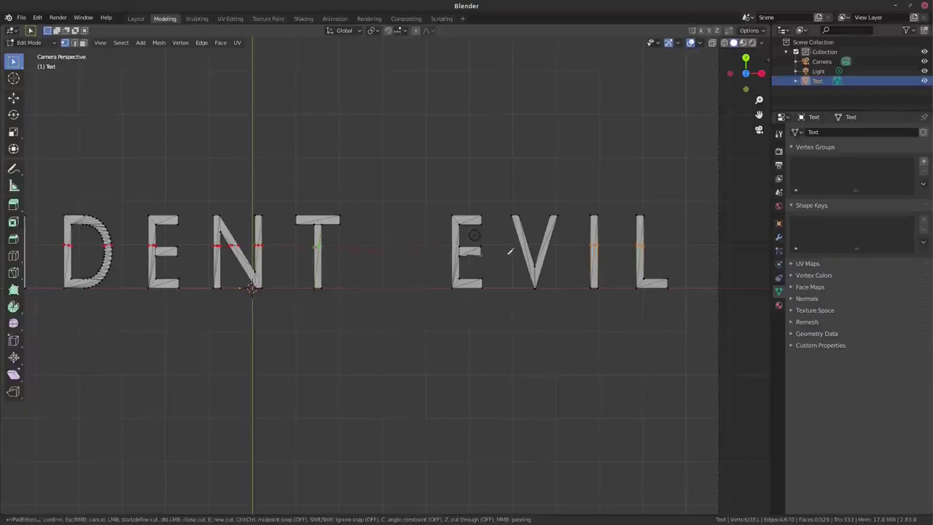
pyautogui.press('Return')
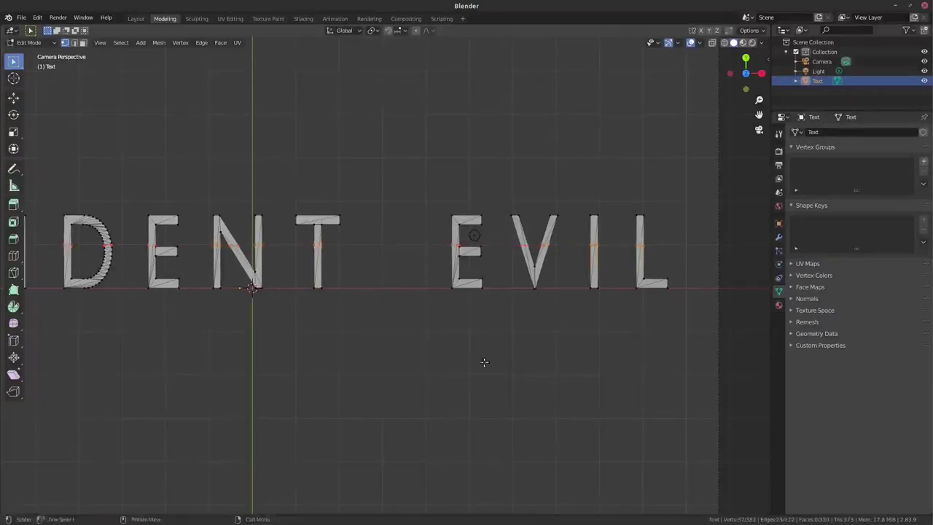
pyautogui.keyDown('ctrl'); pyautogui.hscroll(-5, 485, 358); pyautogui.keyUp('ctrl')
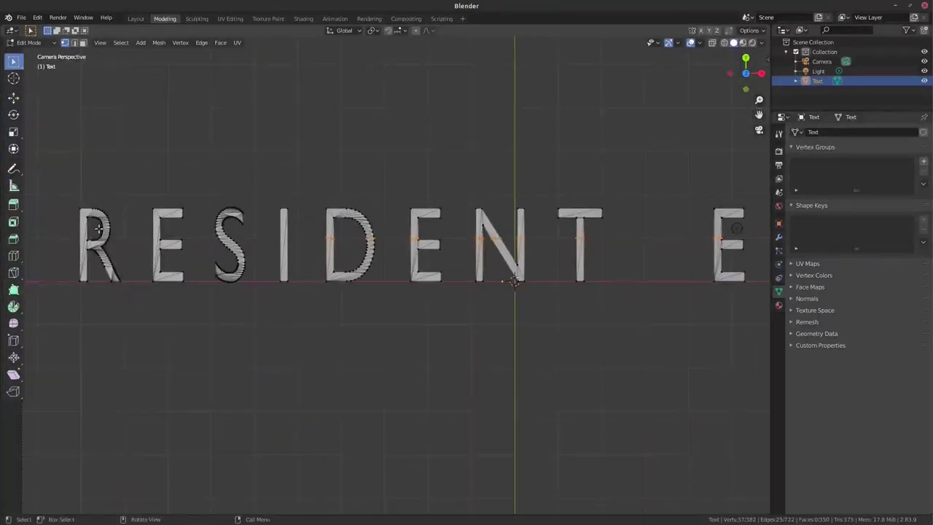
pyautogui.press('k')
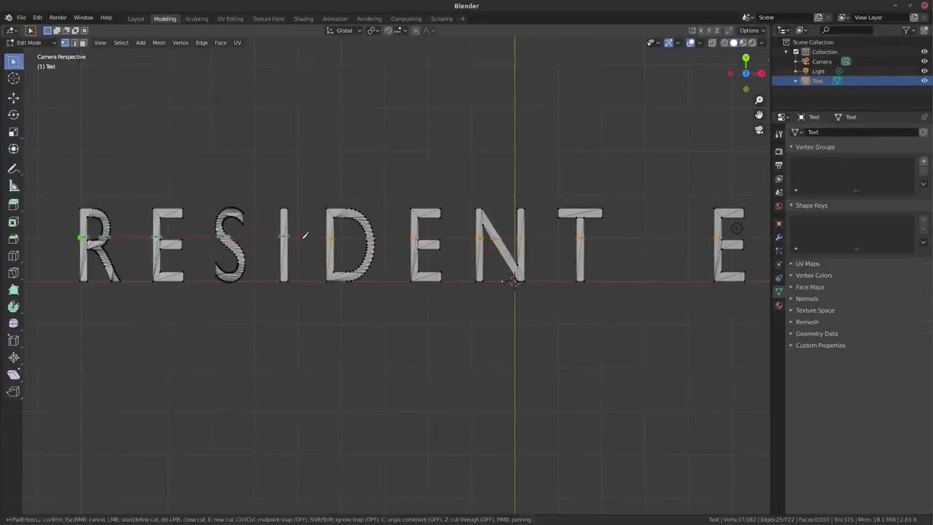
pyautogui.press('Return')
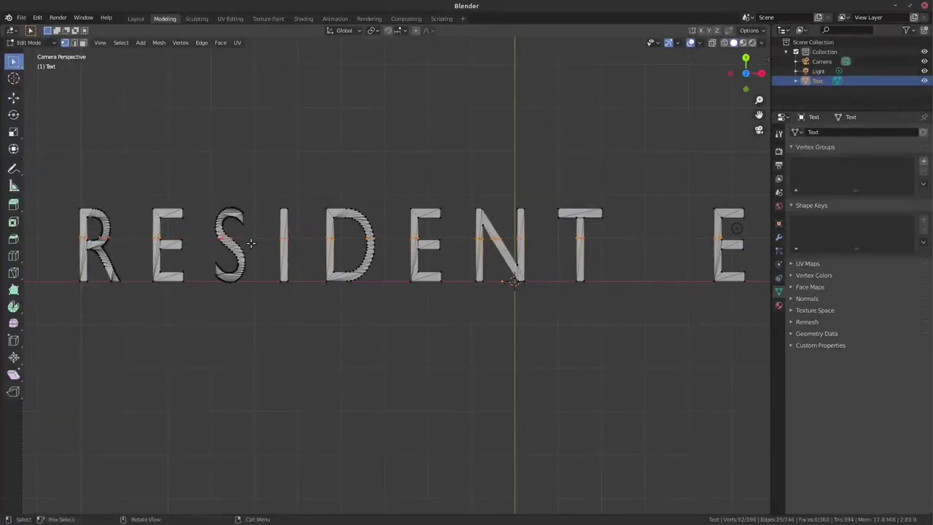
# - Test-select the upper letter halves and check whether the L's upper piece is separate
pyautogui.moveTo(56, 117); pyautogui.dragTo(674, 203)
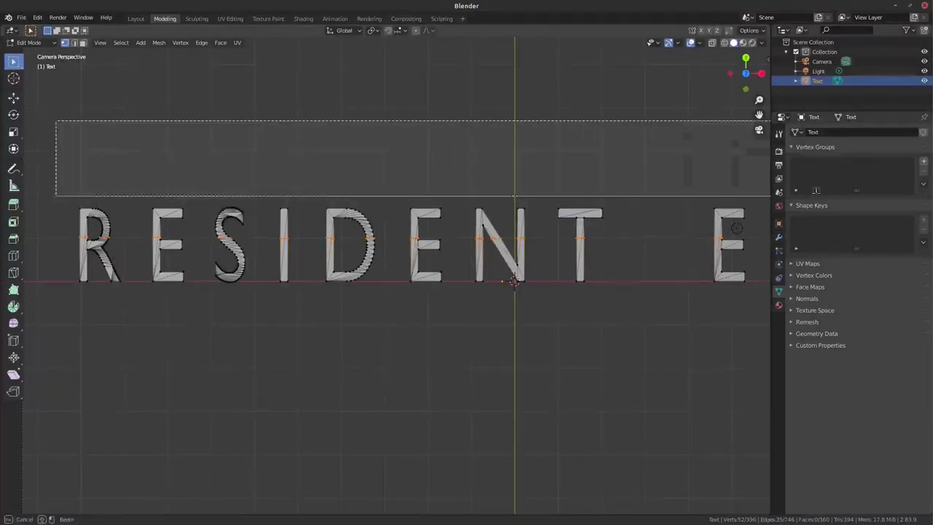
pyautogui.hotkey('ctrl', 'l')
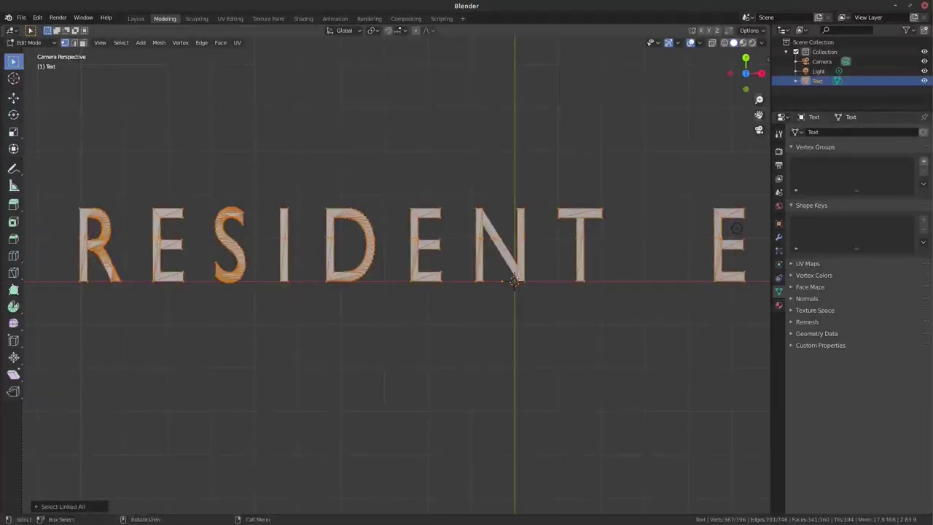
pyautogui.keyDown('shift'); pyautogui.moveTo(698, 199); pyautogui.dragTo(471, 200, button='middle'); pyautogui.keyUp('shift')
pyautogui.scroll(2, 468, 281)
pyautogui.scroll(-2, 468, 280)
pyautogui.click(679, 232)
pyautogui.hotkey('ctrl', 'l')
pyautogui.press('g')
pyautogui.click(665, 209)
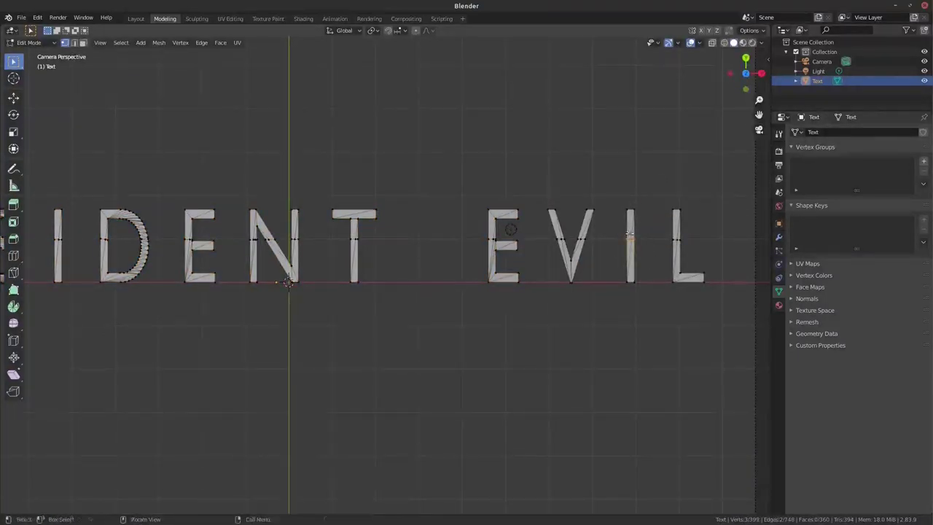
# - Switch to wireframe and rip the cut vertices on the I, V and E of EVIL
pyautogui.click(724, 43)
pyautogui.moveTo(616, 224); pyautogui.dragTo(658, 256)
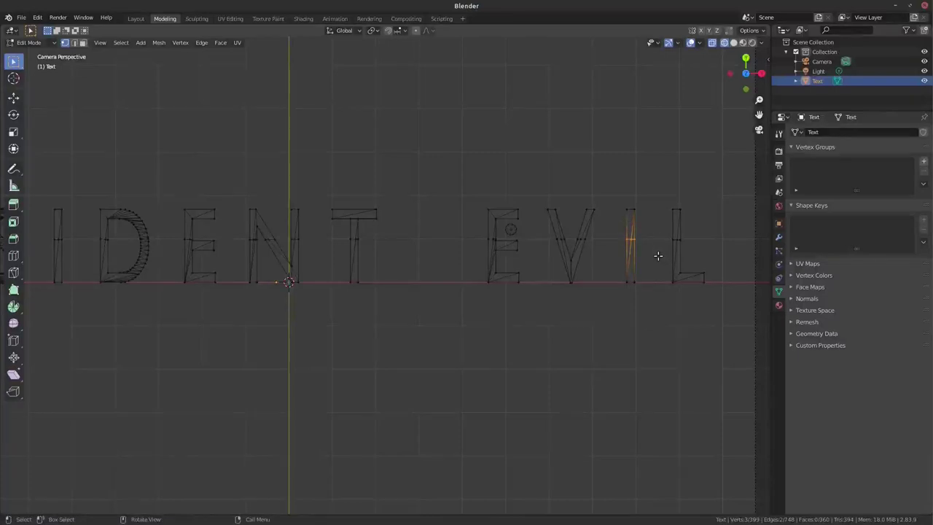
pyautogui.press('v')
pyautogui.click(594, 263)
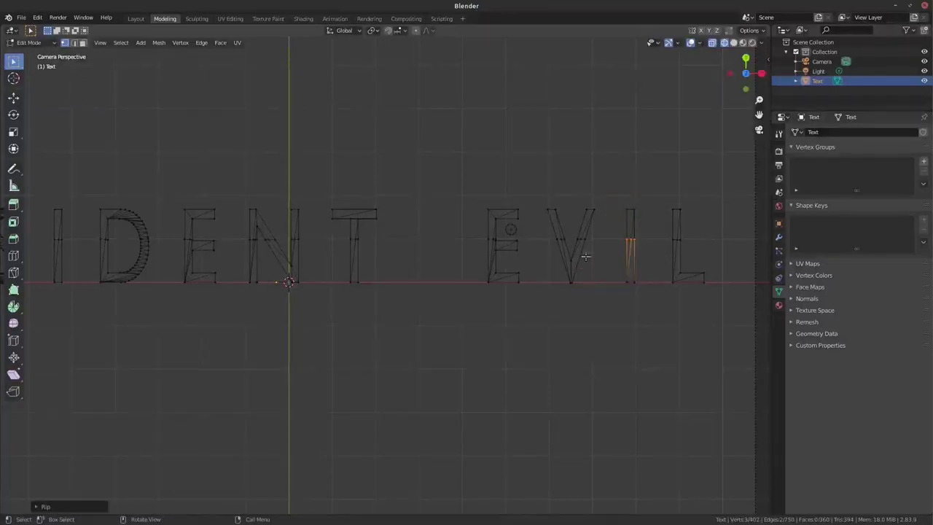
pyautogui.moveTo(548, 227); pyautogui.dragTo(593, 245)
pyautogui.press('v')
pyautogui.click(567, 245)
pyautogui.moveTo(483, 228); pyautogui.dragTo(503, 239)
pyautogui.press('v')
pyautogui.click(477, 221)
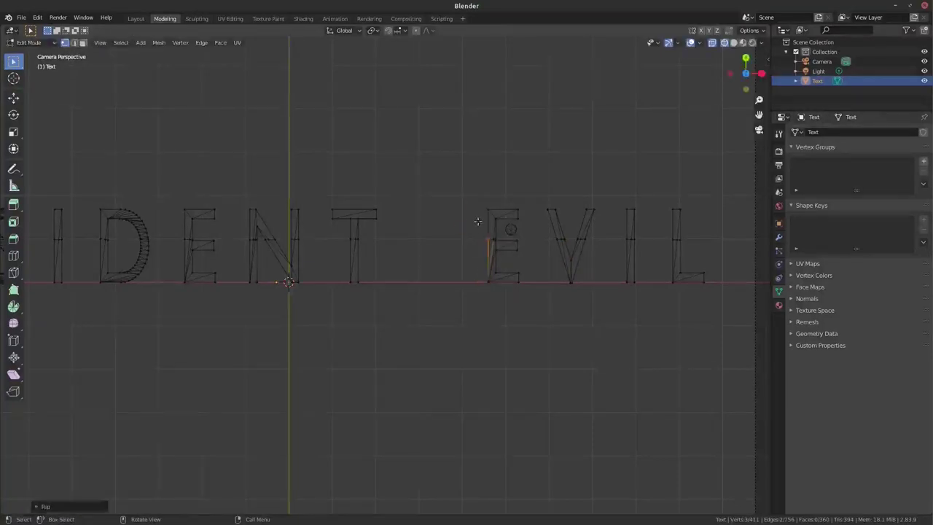
pyautogui.press('v')
pyautogui.click(497, 243)
# - Rip the E's remaining left edges apart along the cut
pyautogui.scroll(5, 610, 225)
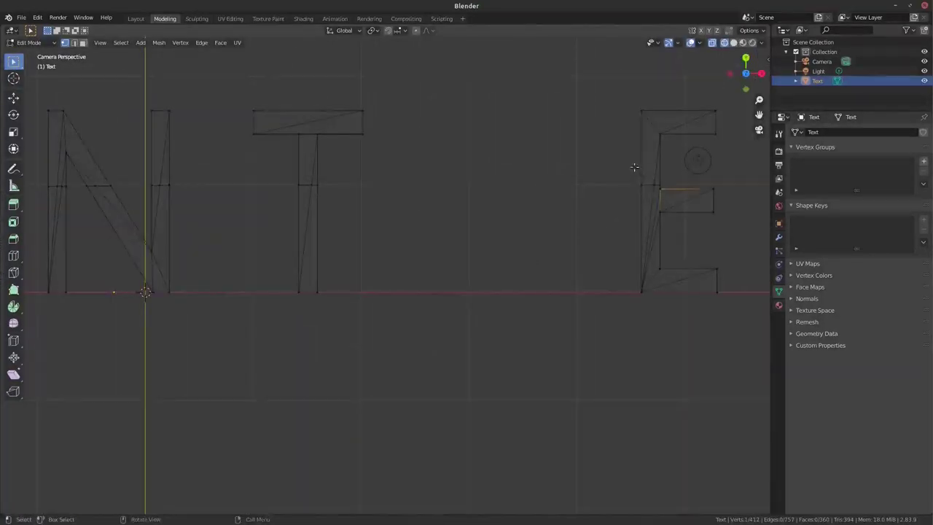
pyautogui.press('v')
pyautogui.press('g')
pyautogui.click(635, 200)
pyautogui.keyDown('ctrl'); pyautogui.click(637, 199); pyautogui.keyUp('ctrl')
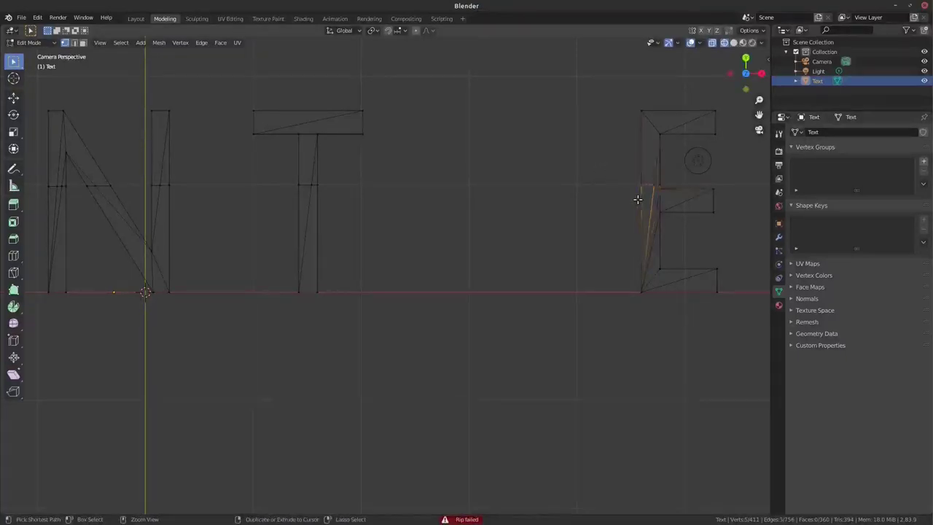
pyautogui.moveTo(621, 202); pyautogui.dragTo(685, 187)
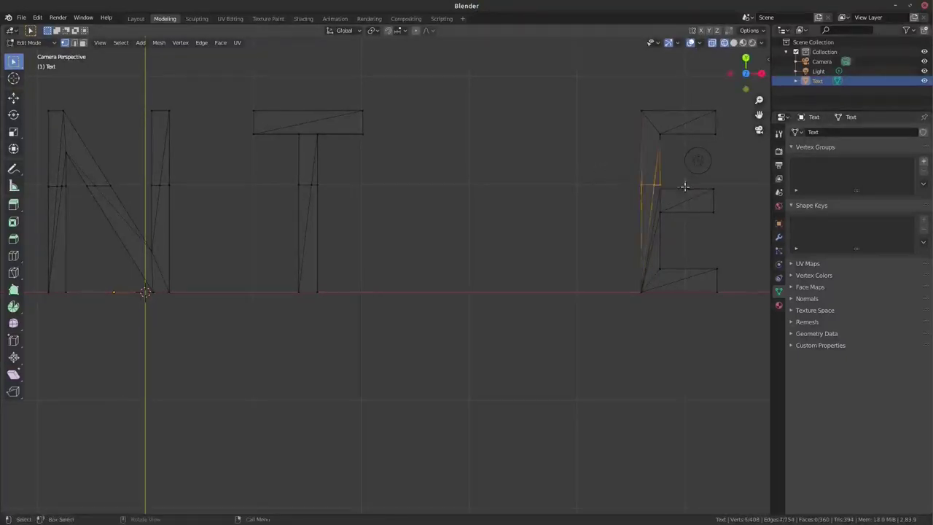
pyautogui.press('v')
pyautogui.click(576, 248)
# - Select and rip the cut vertices on the T, N, E, D and I of RESIDENT
pyautogui.moveTo(289, 169); pyautogui.dragTo(327, 207)
pyautogui.press('g')
pyautogui.press('Escape')
pyautogui.press('KP_Decimal')
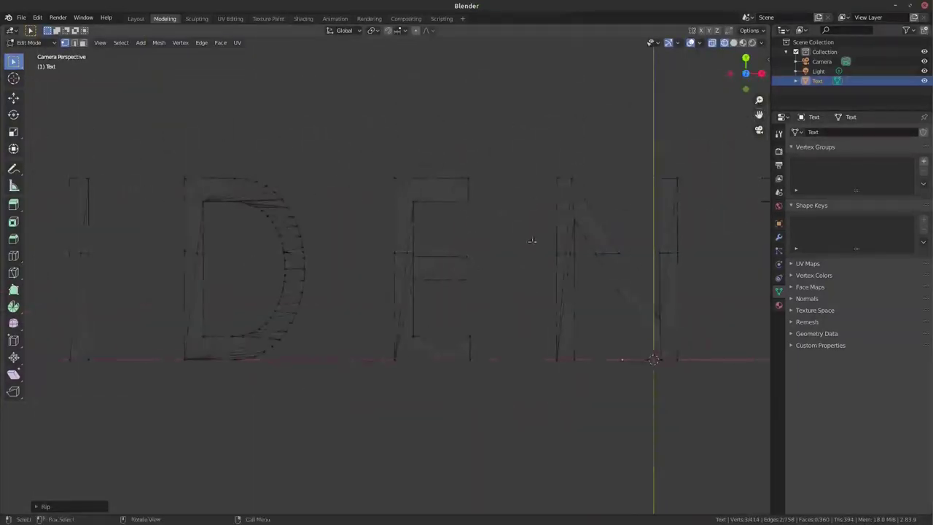
pyautogui.moveTo(535, 239); pyautogui.dragTo(585, 269)
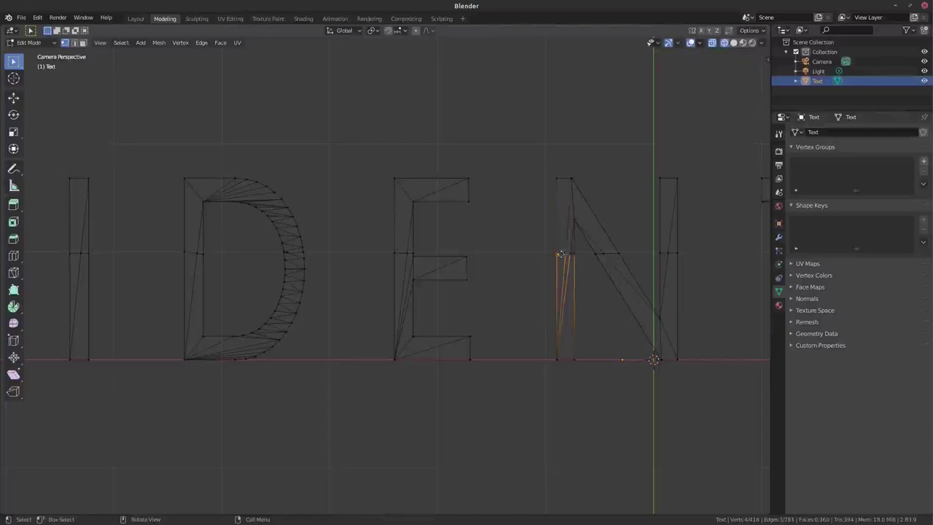
pyautogui.moveTo(685, 364); pyautogui.dragTo(656, 245)
pyautogui.press('g')
pyautogui.press('Escape')
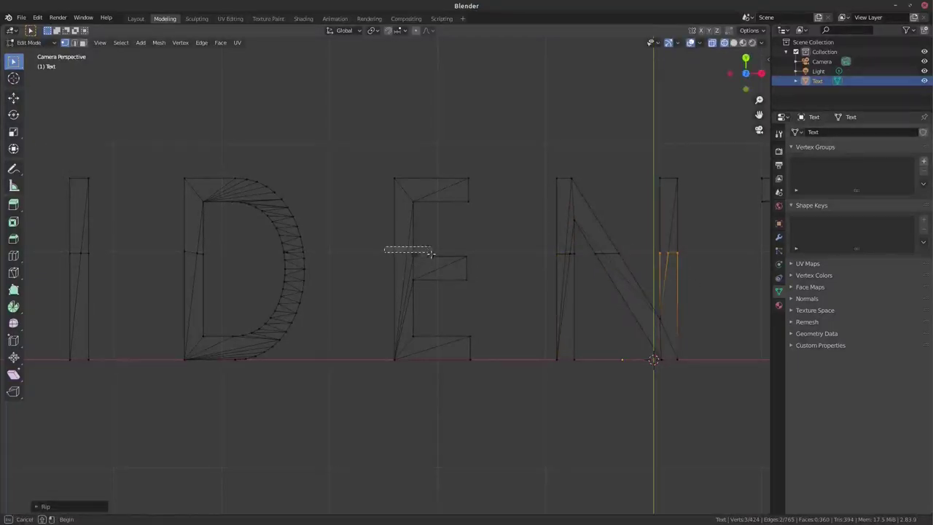
pyautogui.moveTo(428, 252); pyautogui.dragTo(427, 254)
pyautogui.press('v')
pyautogui.press('Escape')
pyautogui.moveTo(148, 235); pyautogui.dragTo(212, 273)
pyautogui.scroll(3, 240, 259)
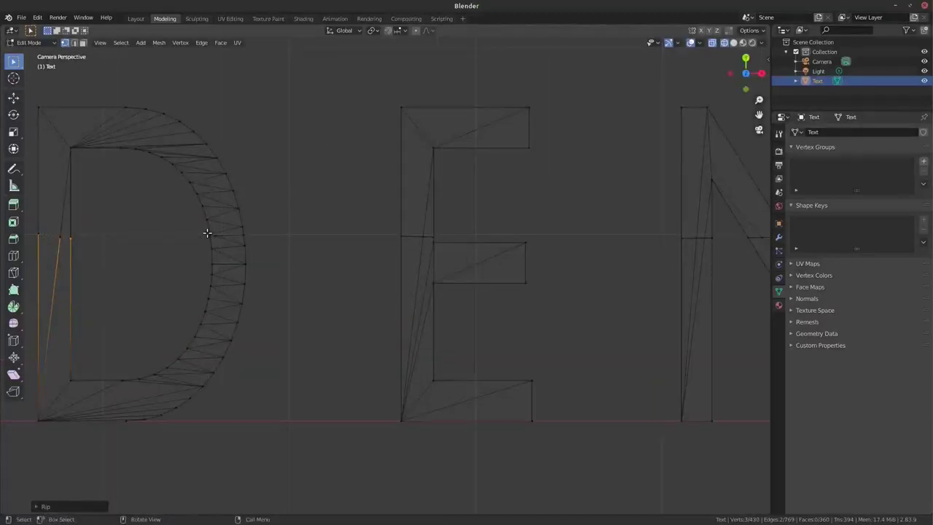
pyautogui.click(225, 233)
pyautogui.scroll(-5, 387, 273)
pyautogui.moveTo(149, 253); pyautogui.dragTo(210, 288)
pyautogui.press('KP_Decimal')
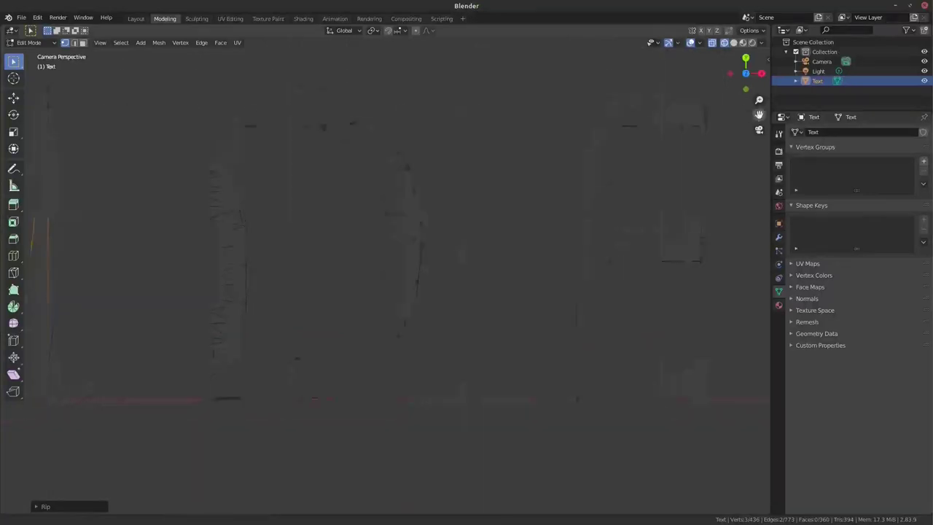
# - Rip the S, E and R along the cut, cancelling a rip on the R's middle edge
pyautogui.moveTo(758, 116); pyautogui.dragTo(749, 127)
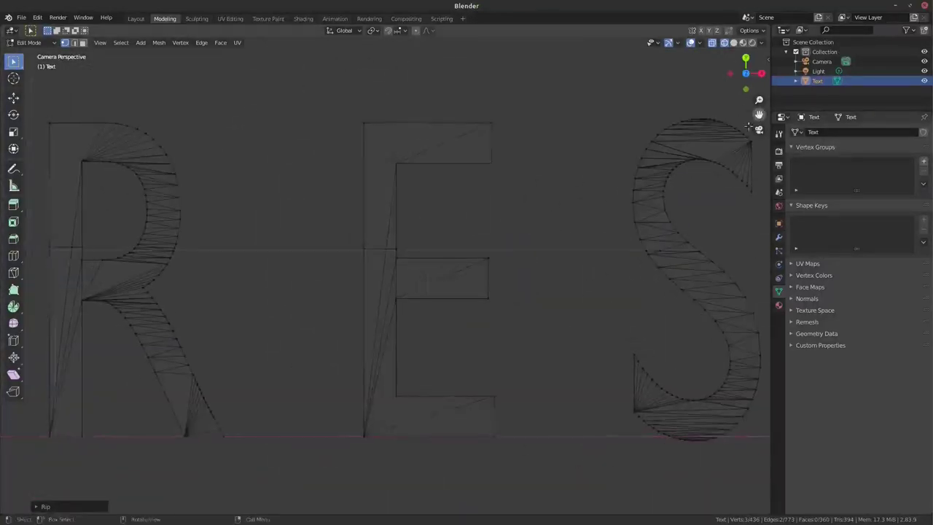
pyautogui.moveTo(642, 247); pyautogui.dragTo(713, 253)
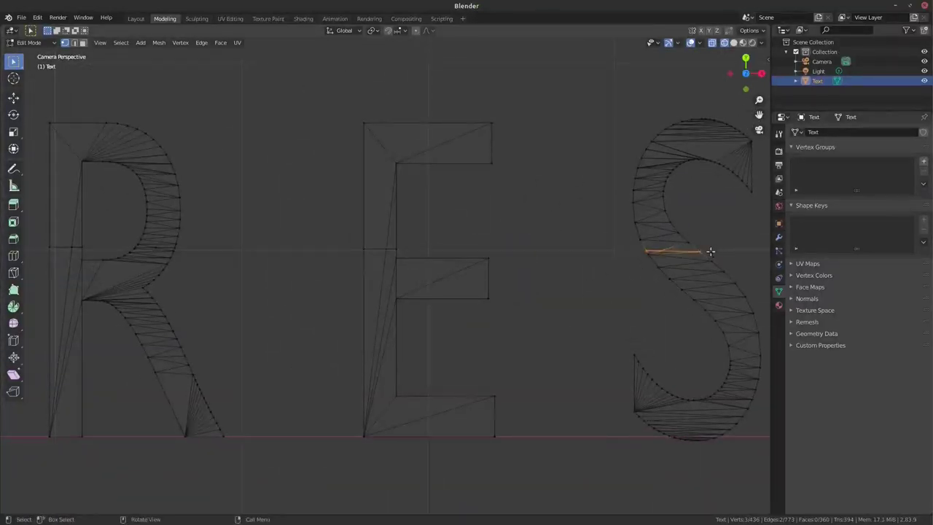
pyautogui.press('v')
pyautogui.moveTo(358, 240); pyautogui.dragTo(423, 250)
pyautogui.press('v')
pyautogui.moveTo(42, 229); pyautogui.dragTo(87, 250)
pyautogui.press('v')
pyautogui.scroll(3, 766, 180)
pyautogui.keyDown('shift'); pyautogui.moveTo(73, 195); pyautogui.dragTo(289, 197, button='middle'); pyautogui.keyUp('shift')
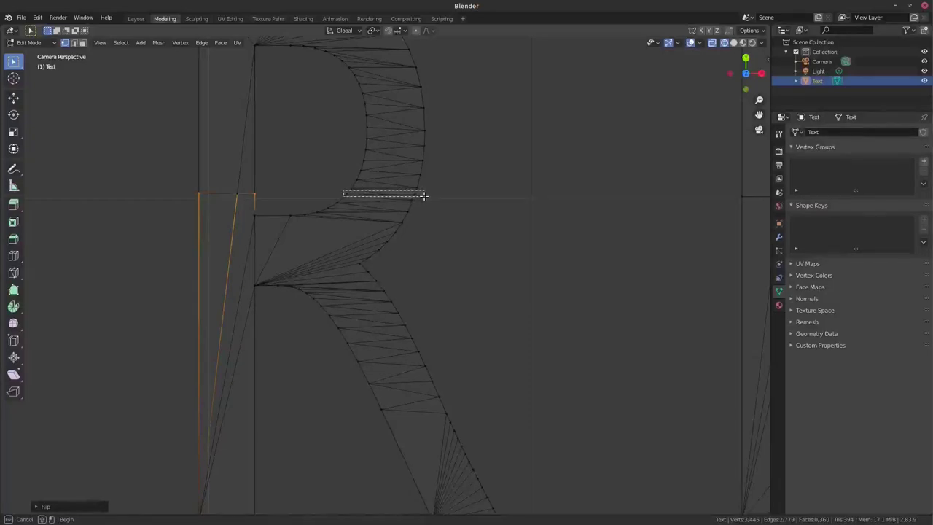
pyautogui.moveTo(424, 193); pyautogui.dragTo(423, 194)
pyautogui.press('v')
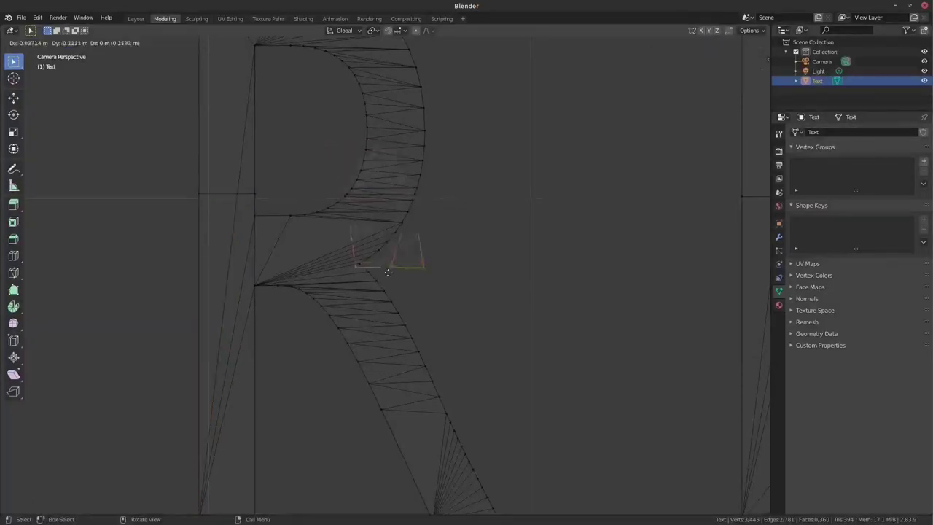
pyautogui.rightClick(388, 268)
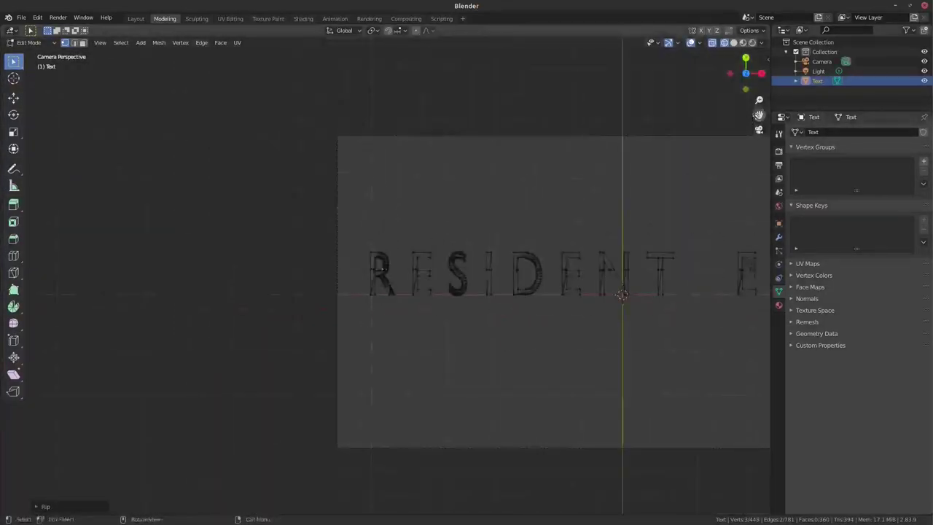
# - Select all upper letter halves as whole linked pieces
pyautogui.scroll(1, 714, 270)
pyautogui.moveTo(67, 147); pyautogui.dragTo(702, 253)
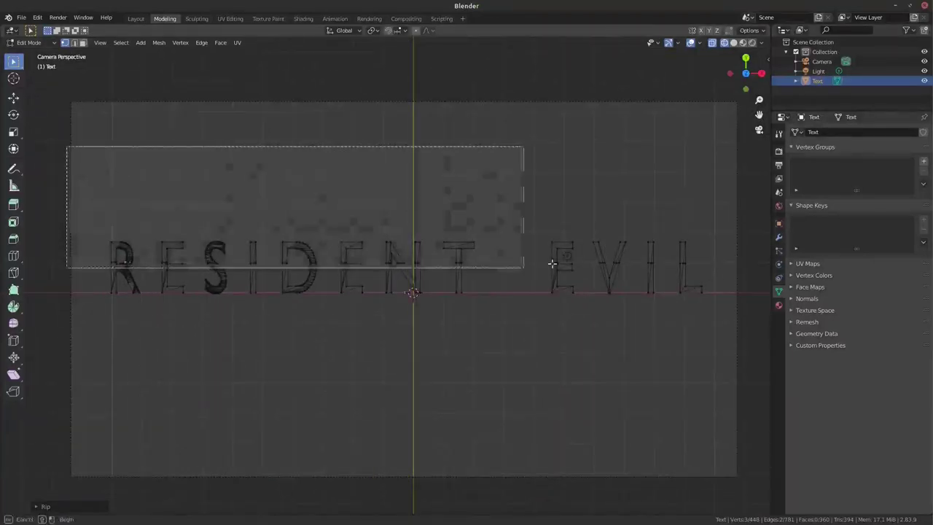
pyautogui.hotkey('ctrl', 'l')
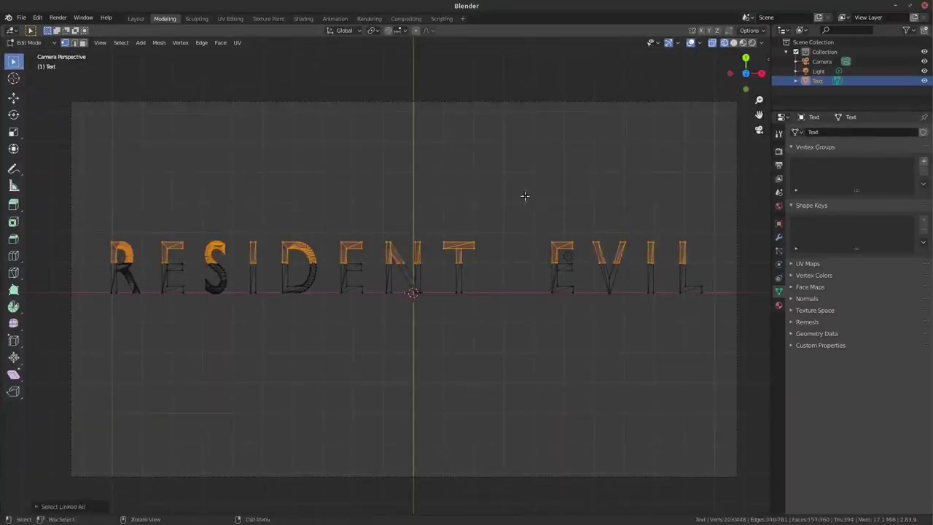
pyautogui.scroll(2, 512, 274)
pyautogui.press('g')
pyautogui.press('y')
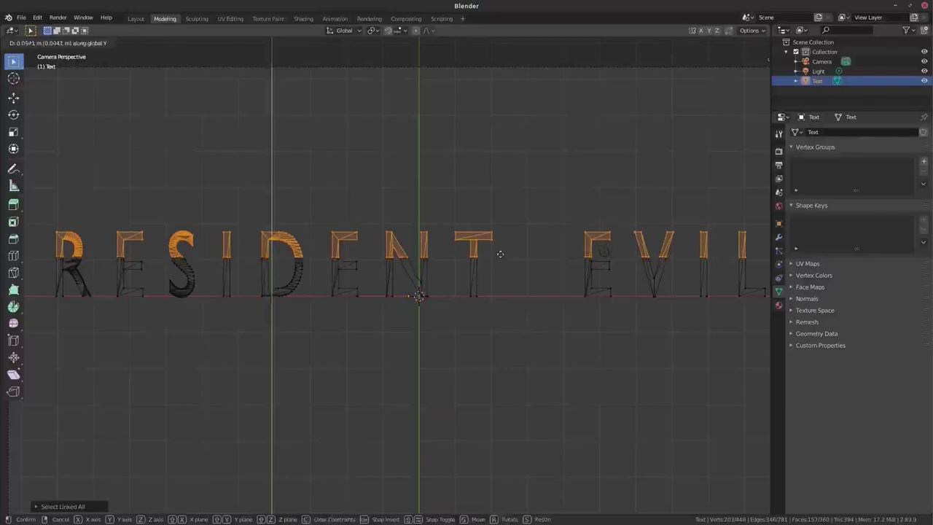
pyautogui.press('Escape')
pyautogui.press('a')
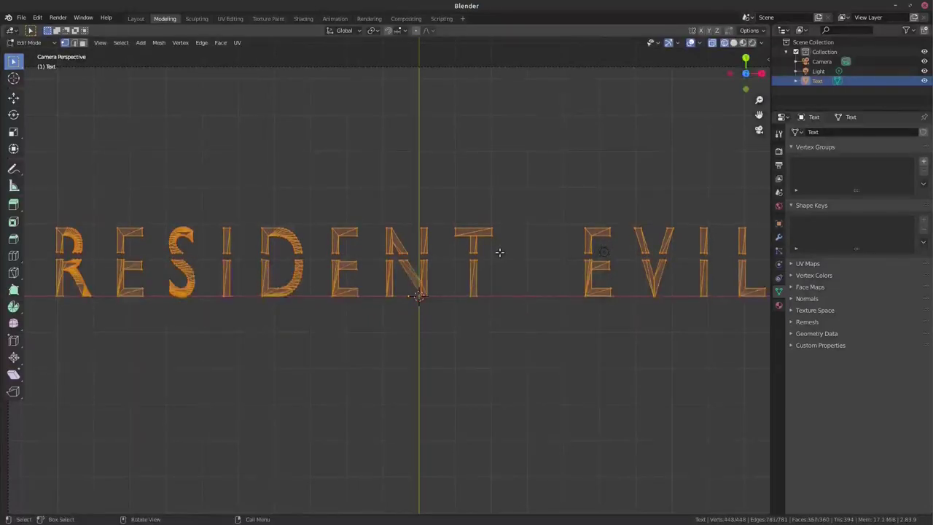
pyautogui.press('g')
pyautogui.press('y')
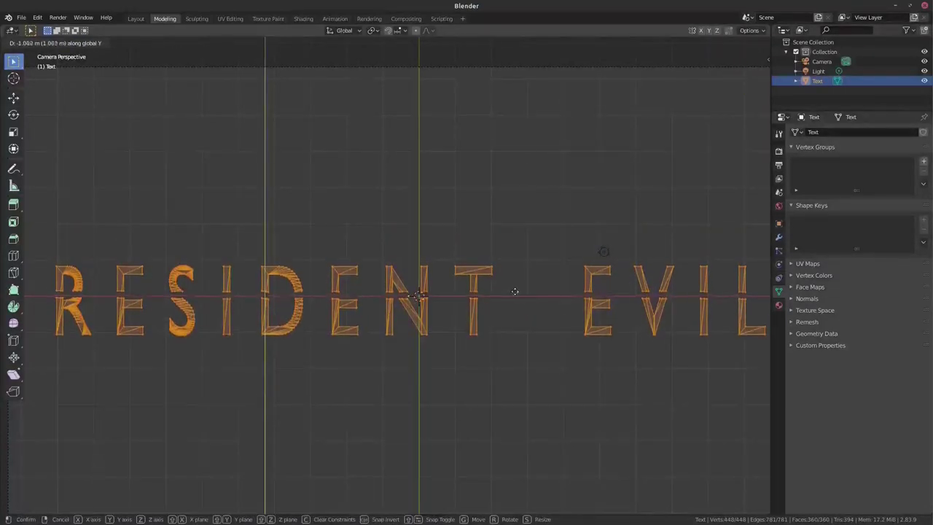
pyautogui.click(514, 290)
pyautogui.moveTo(747, 82)
pyautogui.mouseDown()
pyautogui.moveTo(560, 256)
pyautogui.moveTo(343, 250)
pyautogui.moveTo(364, 187)
pyautogui.mouseUp()
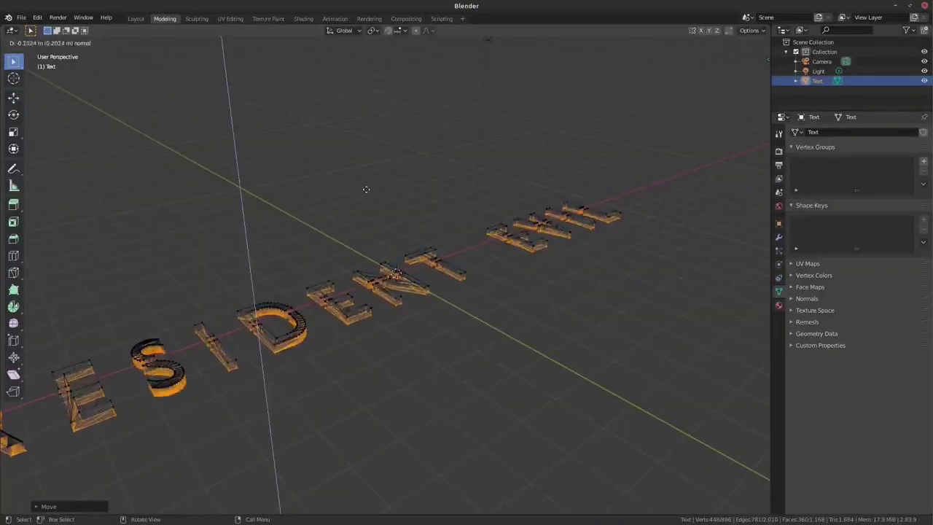
pyautogui.click(364, 188)
pyautogui.press('KP_0')
pyautogui.press('u')
pyautogui.click(415, 224)
pyautogui.press('Home')
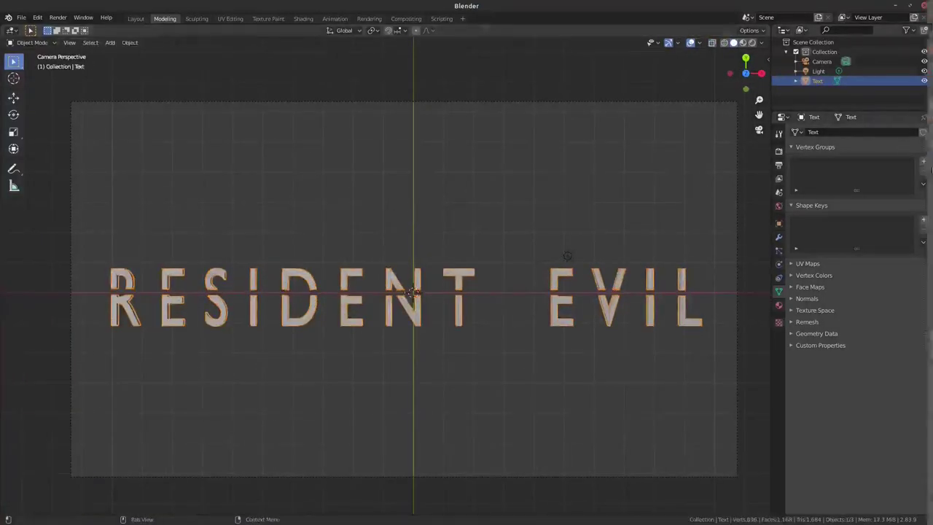
pyautogui.click(923, 105)
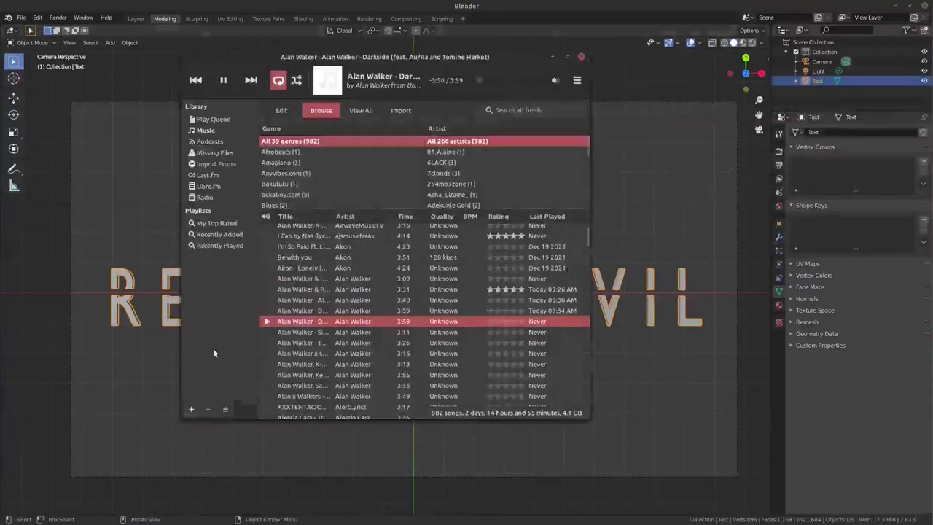
pyautogui.doubleClick(305, 333)
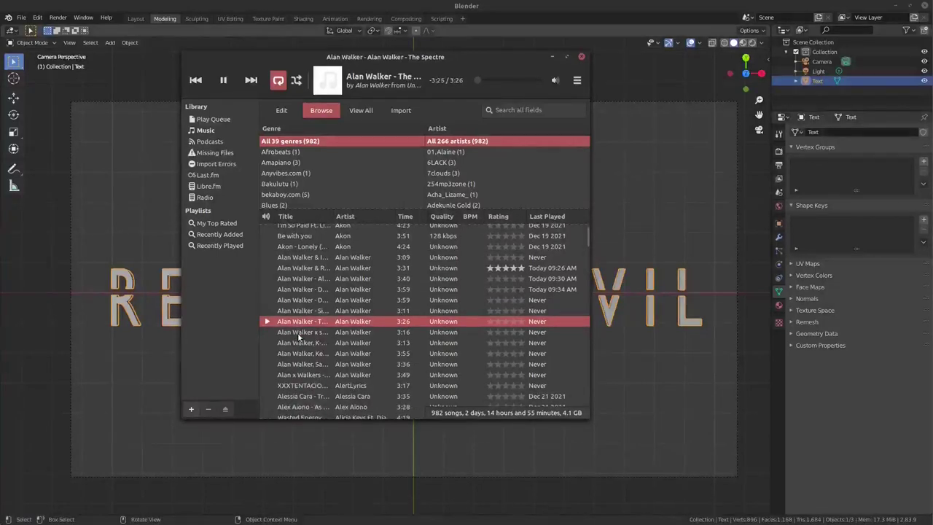
pyautogui.click(149, 263)
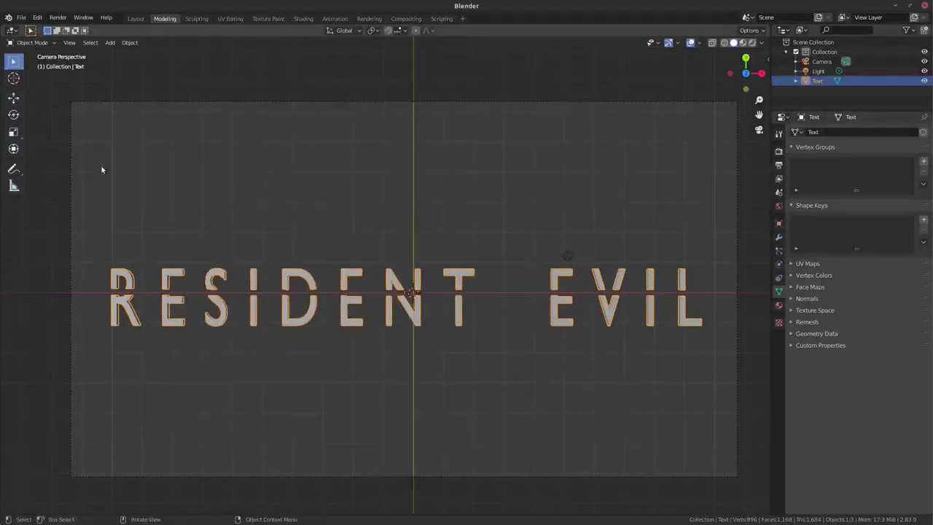
# - Hide the overlays and give the text a new material with an Image Texture base colour
pyautogui.click(692, 43)
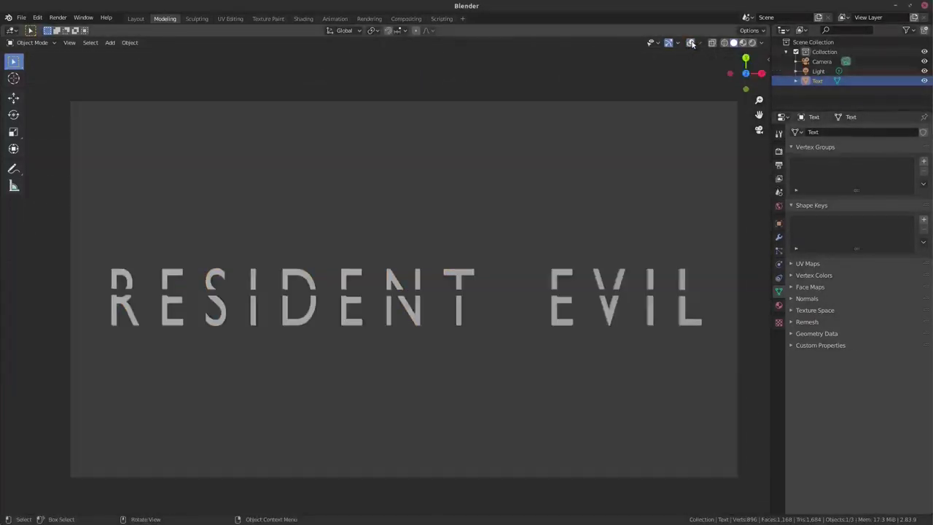
pyautogui.click(752, 43)
pyautogui.click(733, 43)
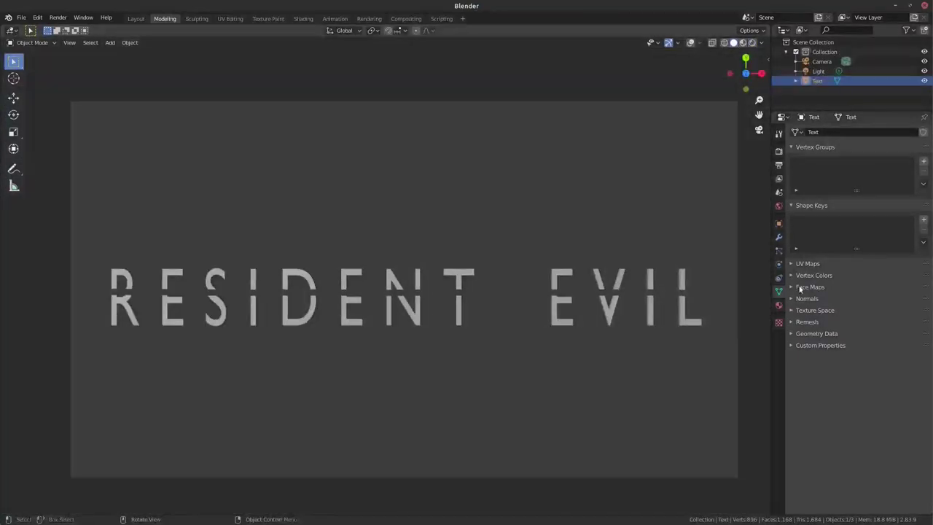
pyautogui.click(778, 305)
pyautogui.click(922, 133)
pyautogui.click(869, 173)
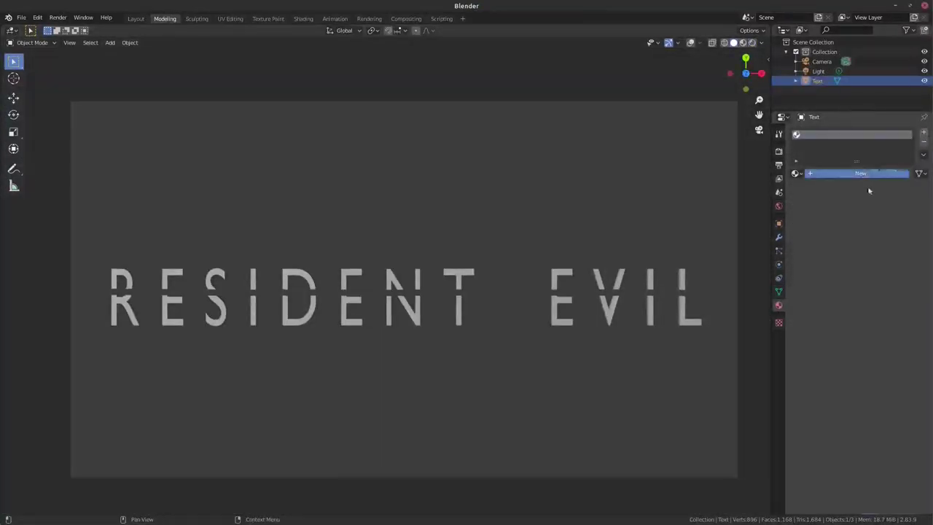
pyautogui.click(923, 272)
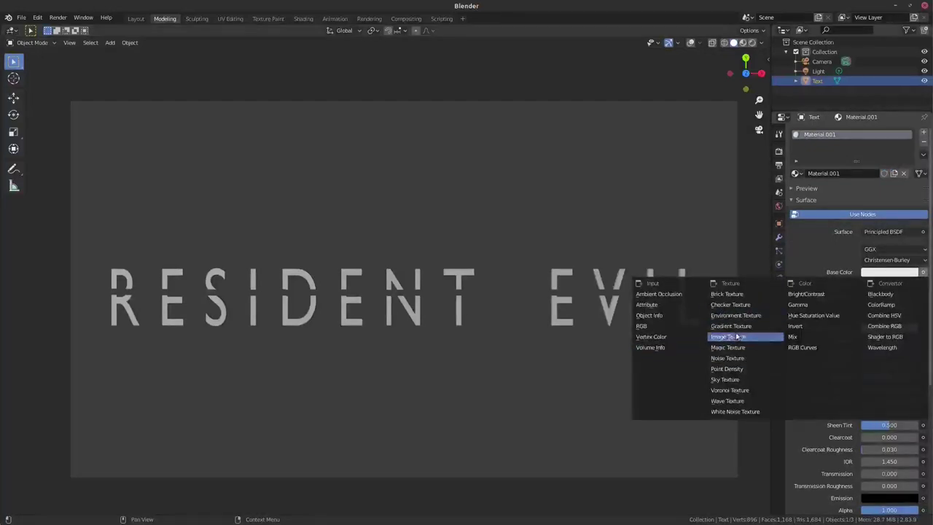
pyautogui.click(728, 336)
# - Browse to the texture folder on the DATA1 drive for the base colour image
pyautogui.click(915, 284)
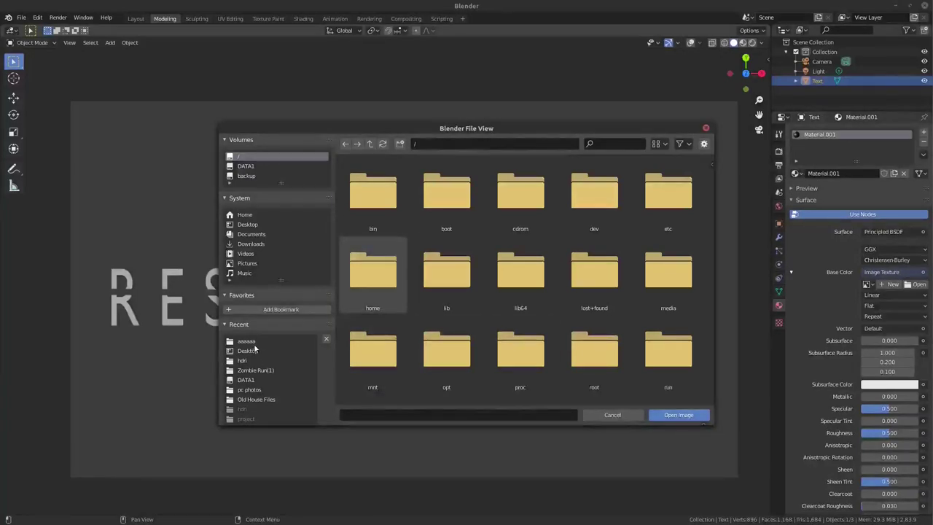
pyautogui.scroll(-1, 281, 253)
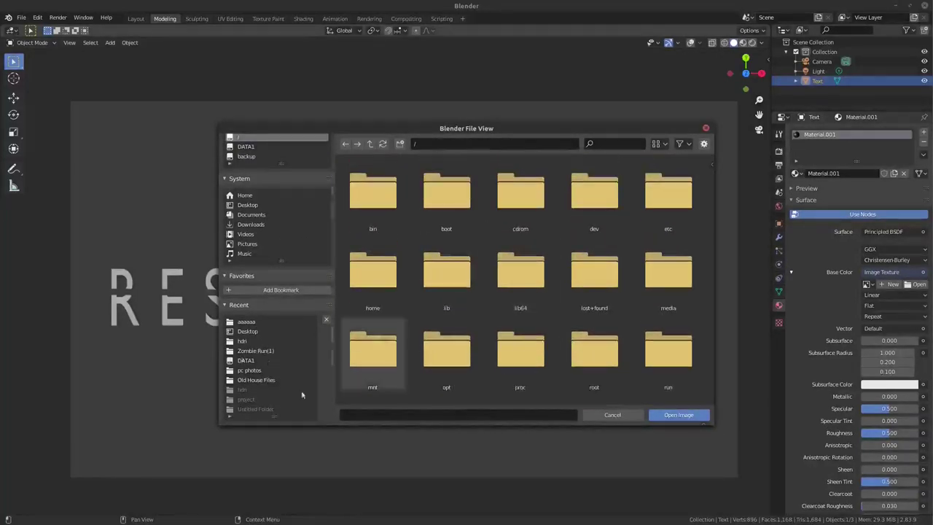
pyautogui.click(246, 360)
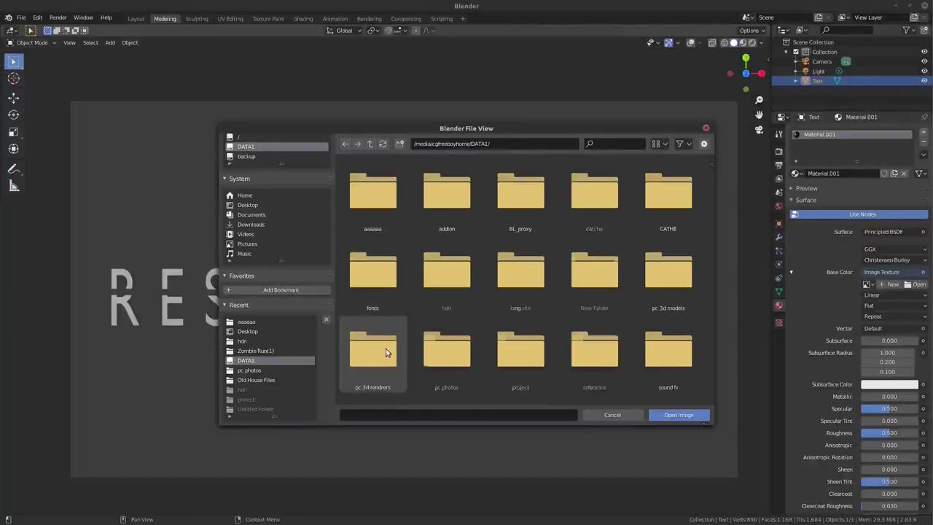
pyautogui.scroll(-2, 386, 353)
pyautogui.doubleClick(520, 197)
pyautogui.scroll(-3, 503, 292)
pyautogui.scroll(-2, 485, 314)
pyautogui.scroll(-3, 485, 314)
pyautogui.scroll(-3, 484, 309)
pyautogui.scroll(-3, 485, 309)
pyautogui.scroll(-3, 485, 306)
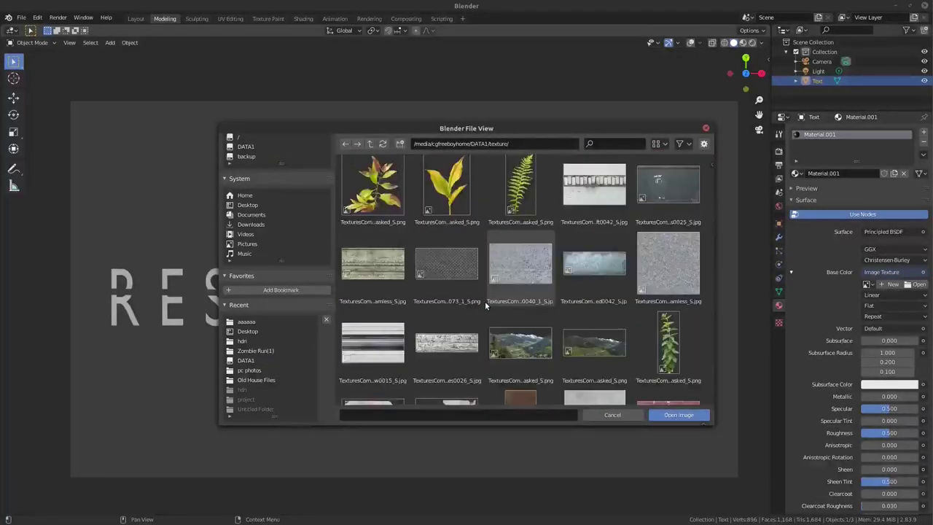
pyautogui.scroll(-3, 484, 301)
# - Load the TexturesCom_SoilSand0196 image, preview it in Material Preview, and go to UV Editing
pyautogui.click(594, 266)
pyautogui.scroll(-1, 487, 308)
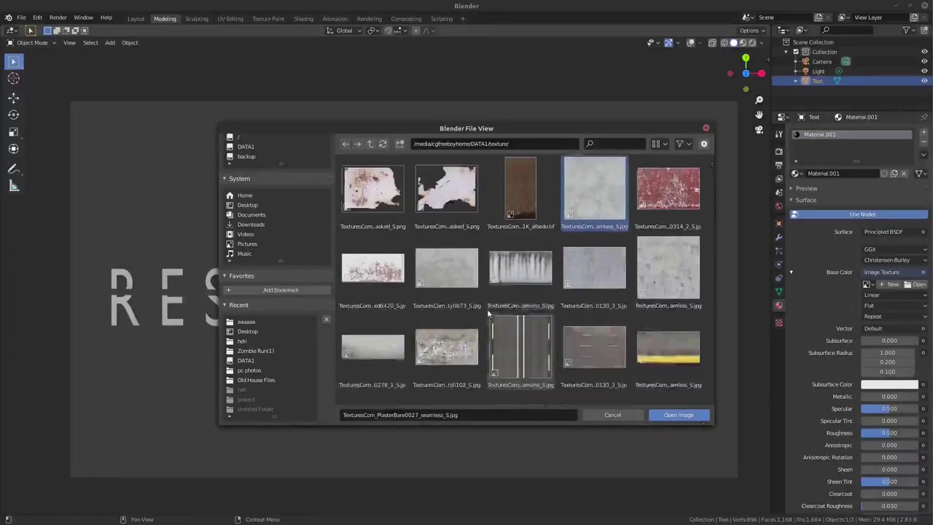
pyautogui.click(668, 249)
pyautogui.scroll(-3, 537, 313)
pyautogui.scroll(-7, 538, 313)
pyautogui.scroll(-2, 538, 314)
pyautogui.click(668, 219)
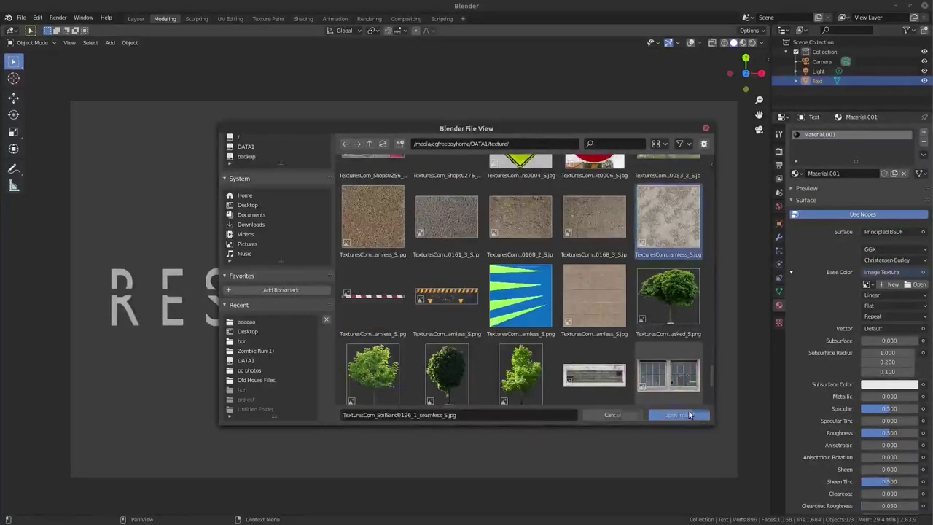
pyautogui.click(689, 414)
pyautogui.click(752, 42)
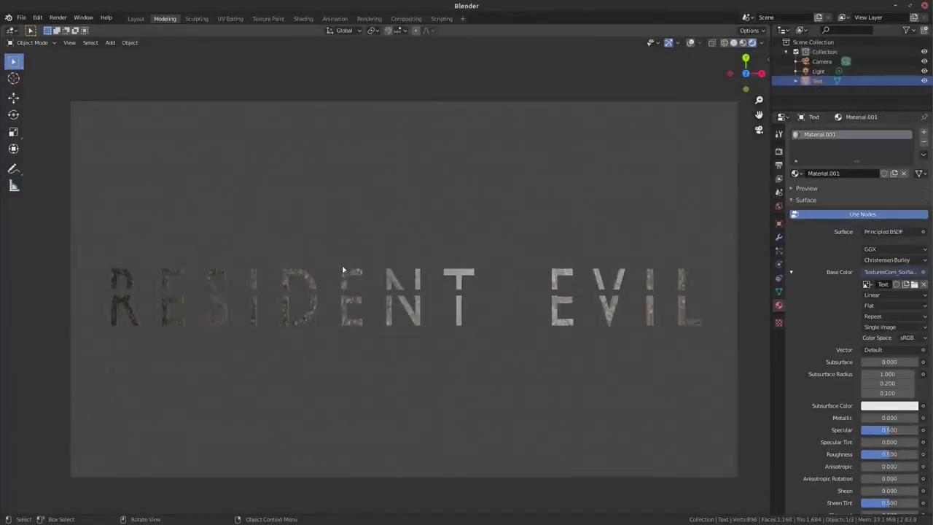
pyautogui.click(232, 18)
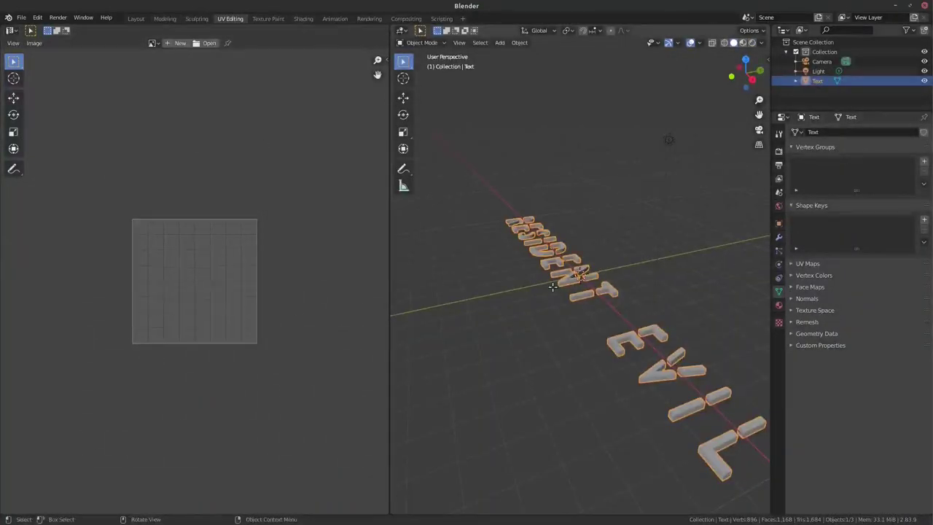
# - Select all the text's UVs, move them, and stretch them along X and Y over the image
pyautogui.press('Tab')
pyautogui.press('a')
pyautogui.scroll(-3, 254, 299)
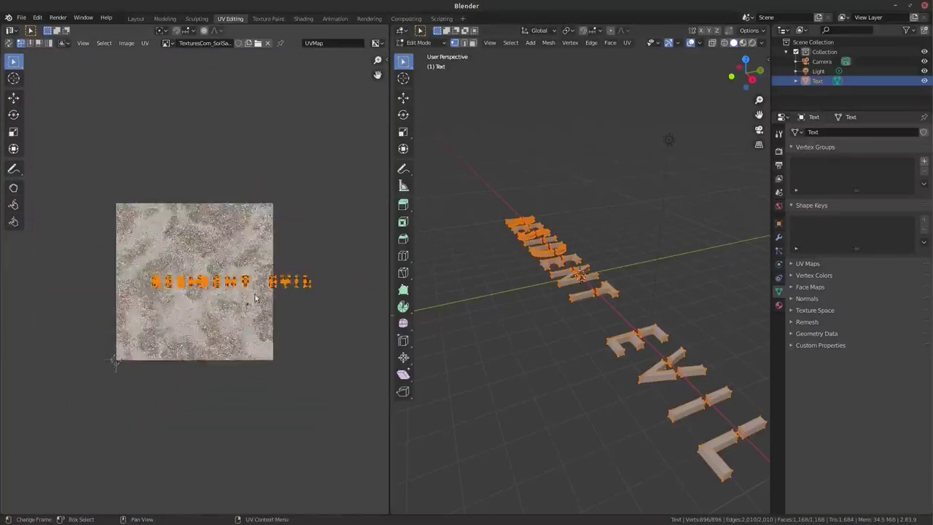
pyautogui.scroll(2, 253, 299)
pyautogui.press('g')
pyautogui.click(195, 294)
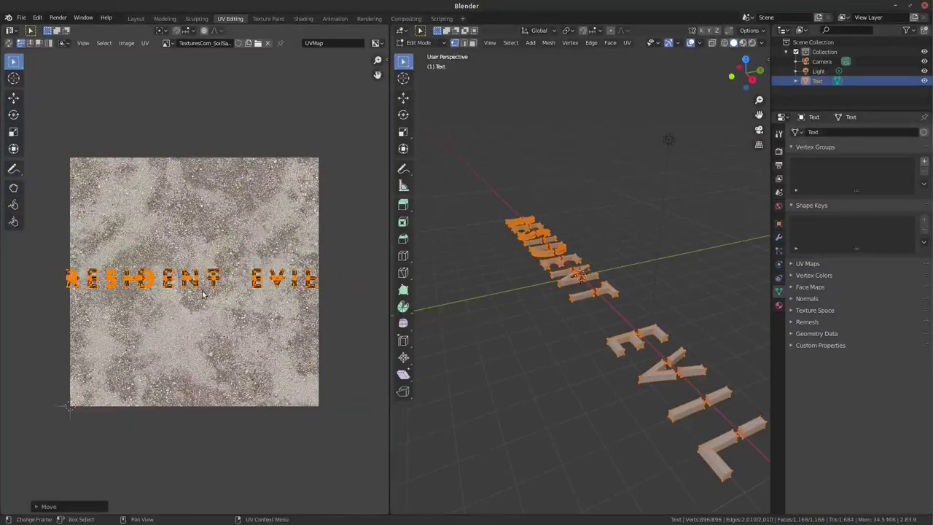
pyautogui.press('s')
pyautogui.press('x')
pyautogui.click(270, 302)
pyautogui.press('s')
pyautogui.press('y')
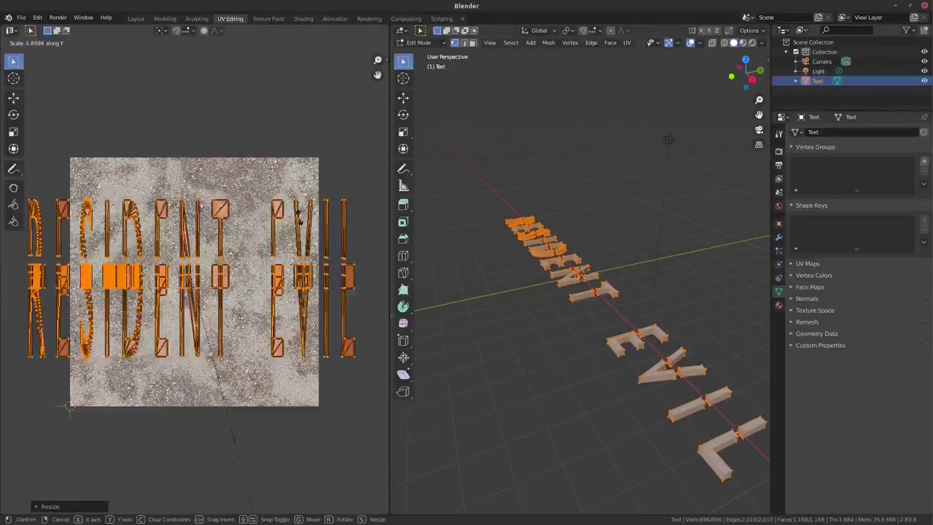
pyautogui.click(277, 467)
# - Check the texture in Modeling, then scale the UVs up further and return to Modeling
pyautogui.click(166, 19)
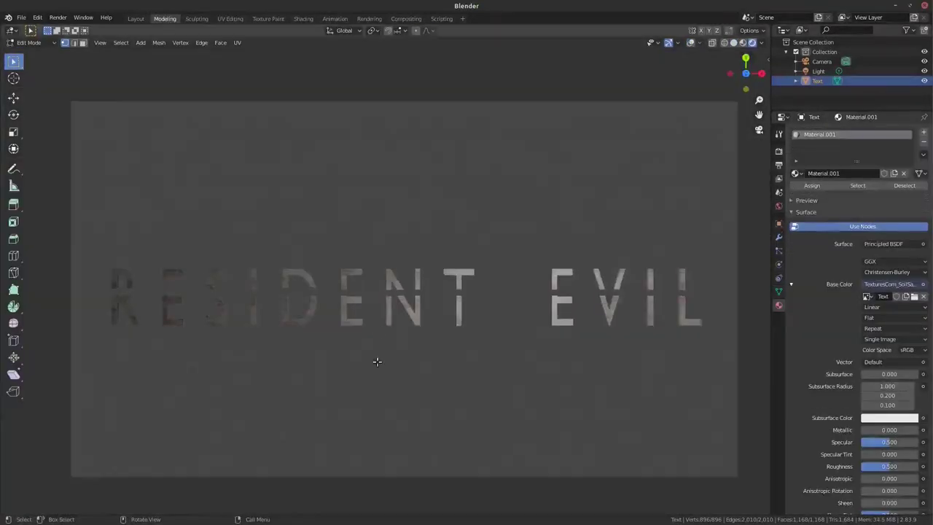
pyautogui.scroll(4, 354, 302)
pyautogui.scroll(3, 353, 302)
pyautogui.scroll(-1, 354, 303)
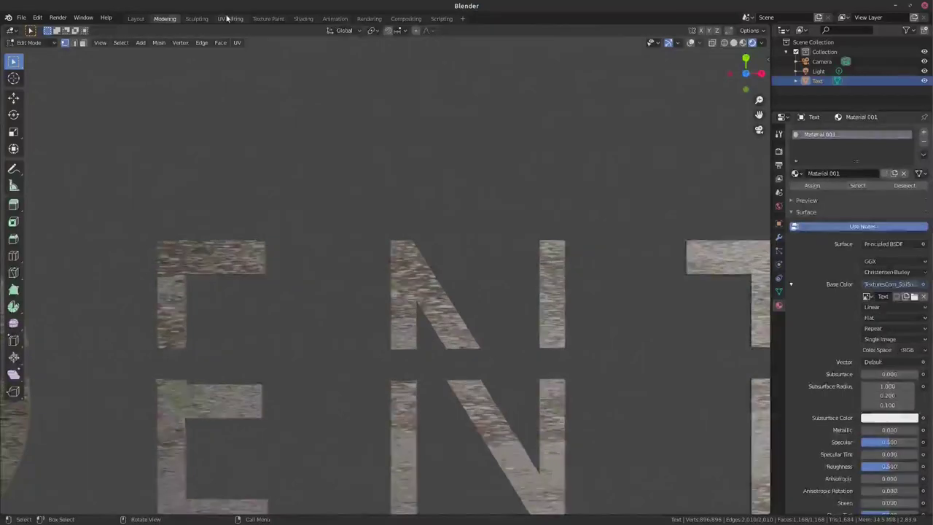
pyautogui.click(230, 18)
pyautogui.press('s')
pyautogui.click(255, 62)
pyautogui.click(165, 18)
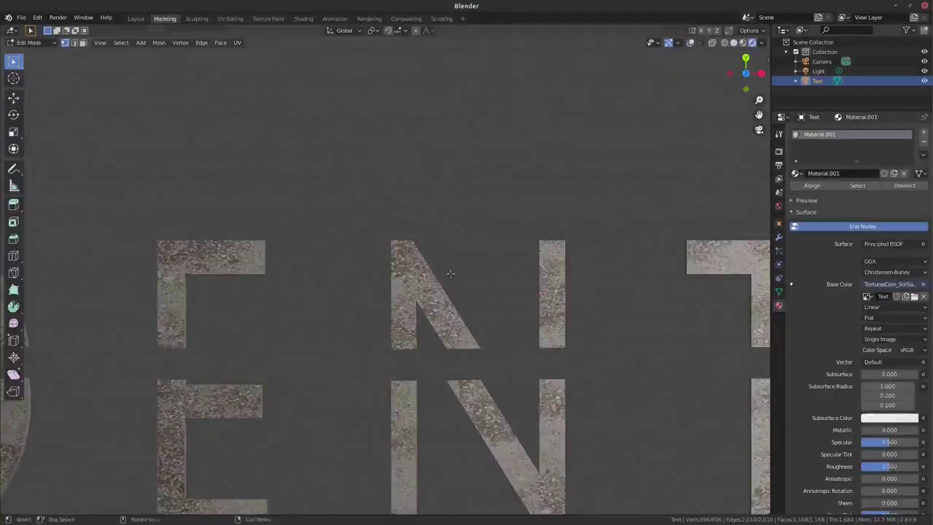
# - Undo the plane accidentally added inside the text and leave Edit Mode
pyautogui.scroll(-2, 391, 202)
pyautogui.scroll(-1, 442, 262)
pyautogui.scroll(-1, 444, 262)
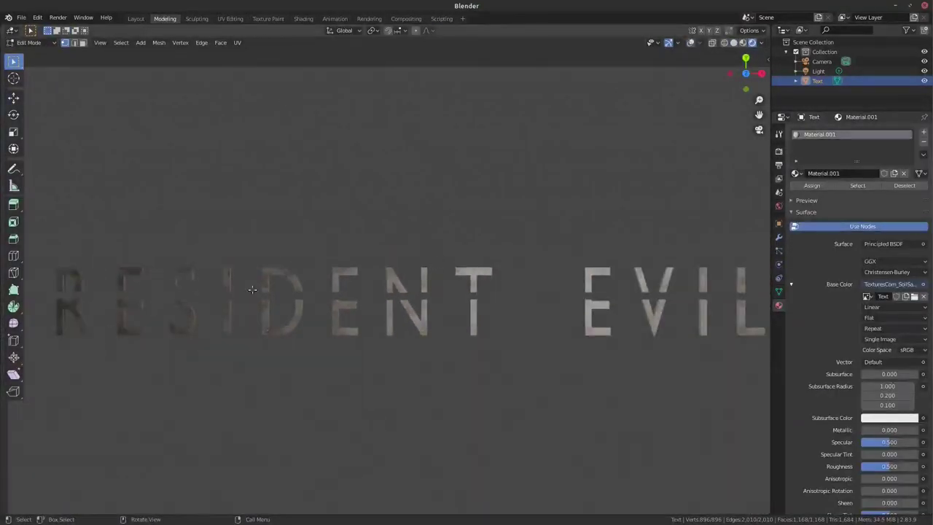
pyautogui.scroll(-1, 269, 302)
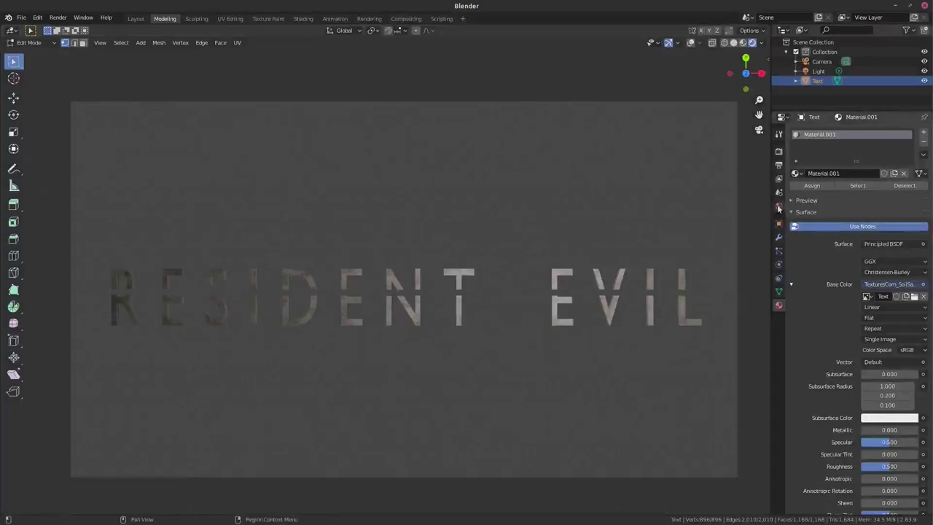
pyautogui.hotkey('shift', 'a')
pyautogui.click(484, 295)
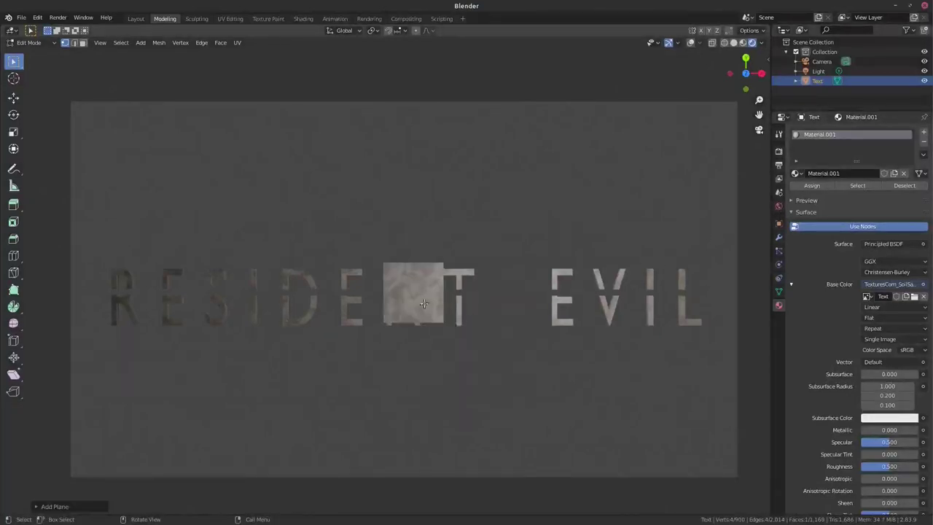
pyautogui.hotkey('ctrl', 'z')
pyautogui.press('Tab')
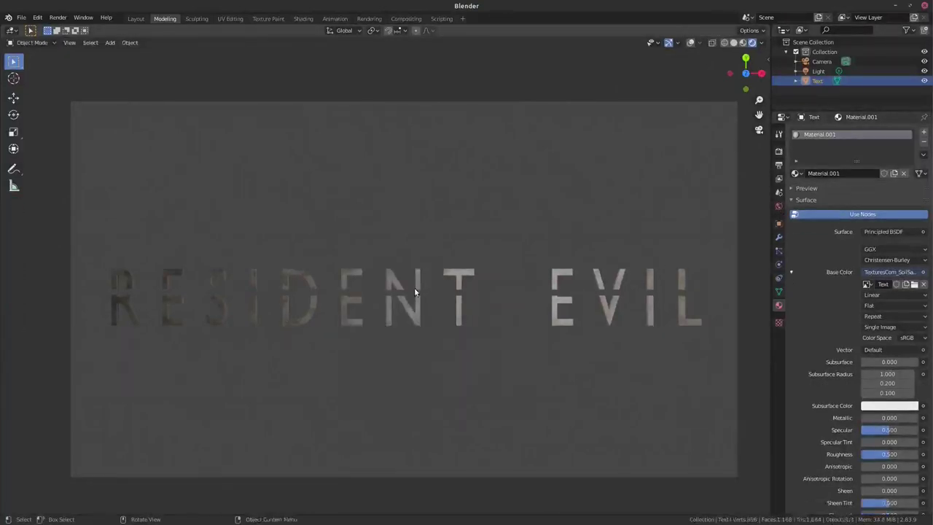
# - Add a backdrop plane, widen it along X, and give it a near-black material
pyautogui.hotkey('shift', 'a')
pyautogui.click(449, 250)
pyautogui.press('s')
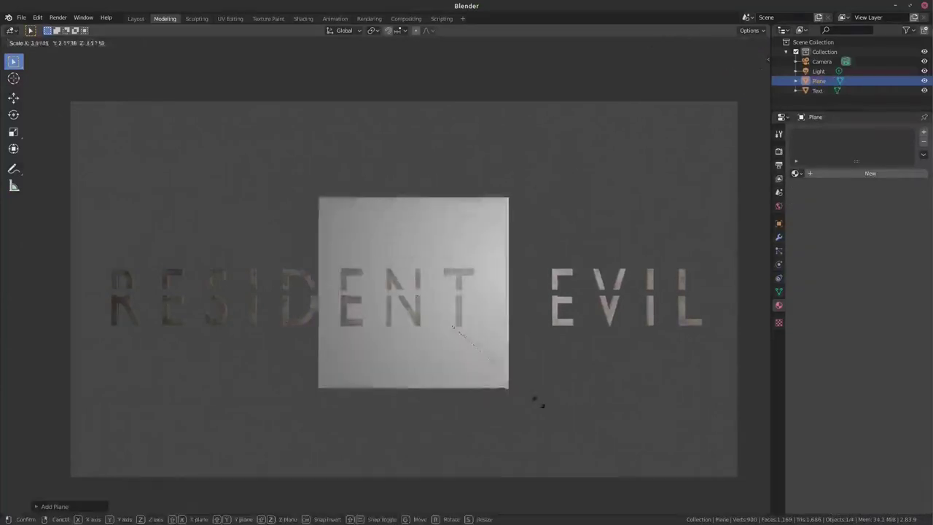
pyautogui.press('x')
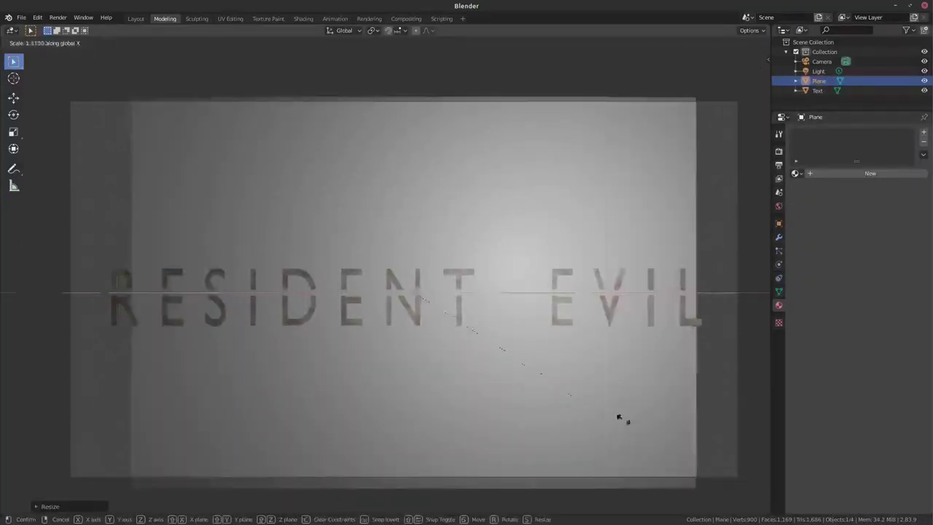
pyautogui.click(665, 426)
pyautogui.click(870, 173)
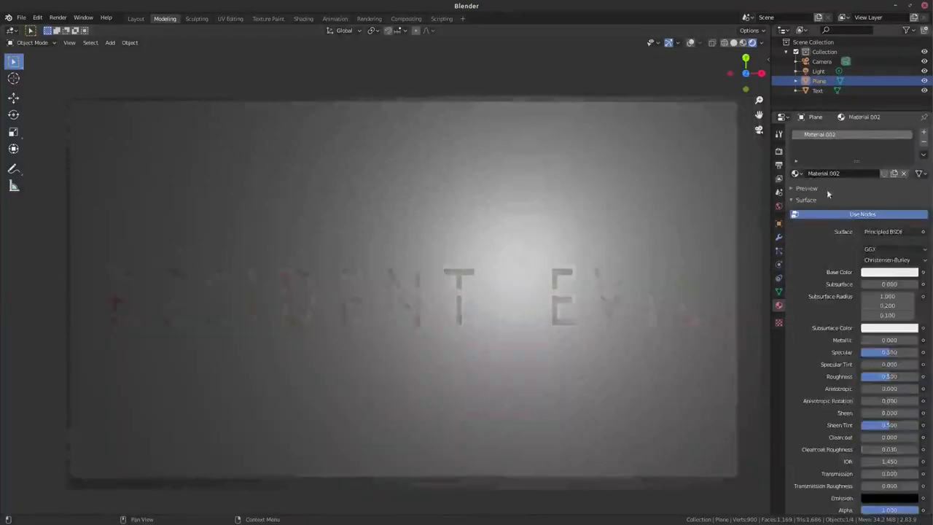
pyautogui.click(897, 273)
pyautogui.moveTo(905, 200); pyautogui.dragTo(911, 204)
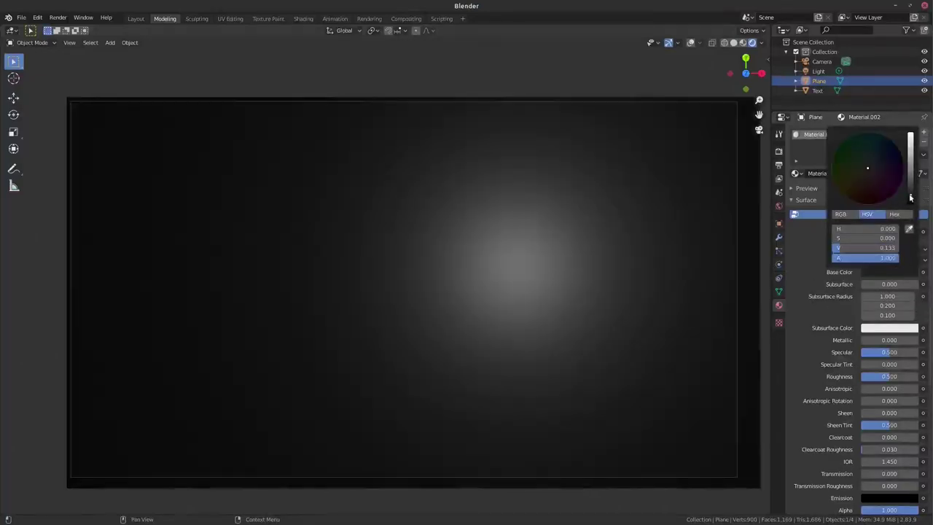
# - Lower the plane behind the text along Z and widen it to fill the camera frame
pyautogui.press('KP_0')
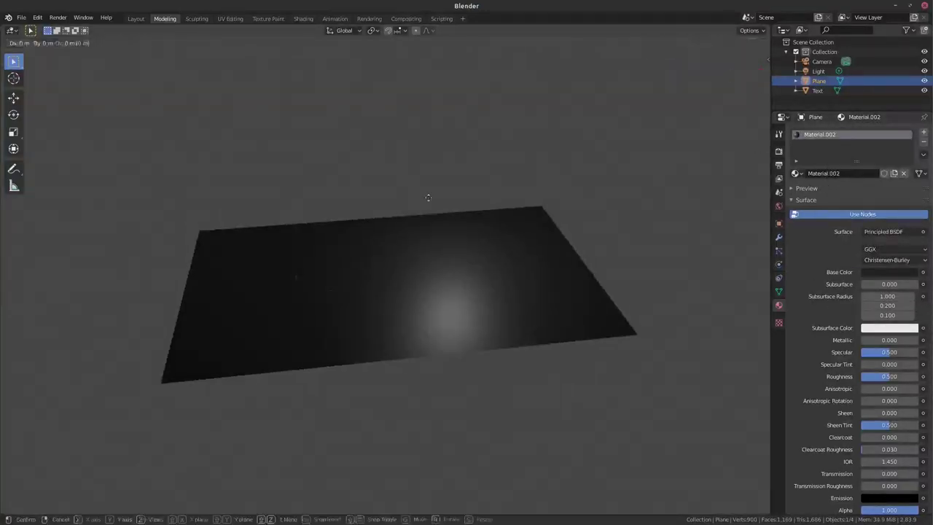
pyautogui.press('g')
pyautogui.press('z')
pyautogui.click(433, 203)
pyautogui.press('KP_0')
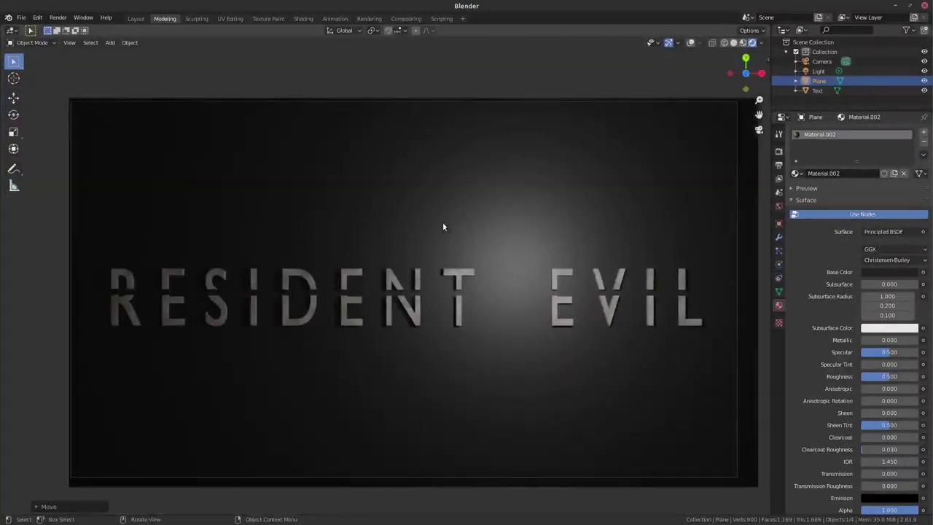
pyautogui.press('s')
pyautogui.press('x')
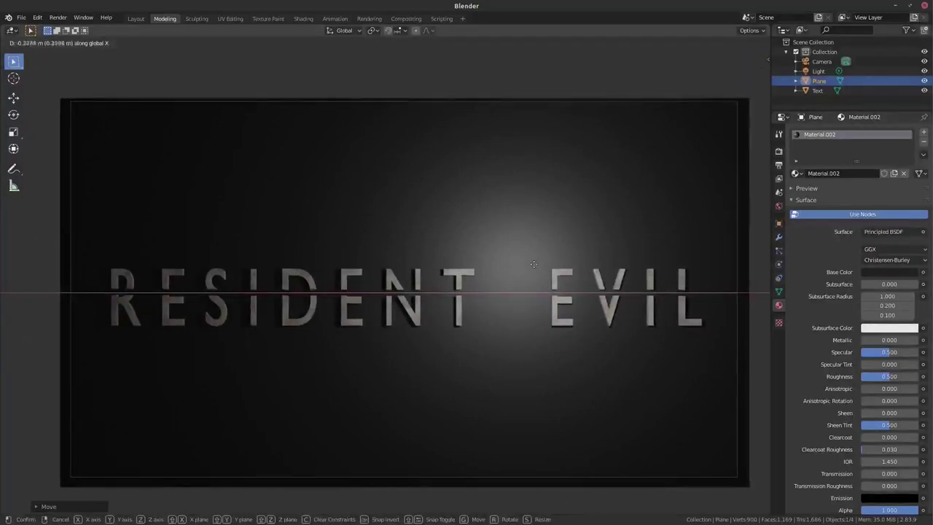
pyautogui.click(568, 251)
pyautogui.moveTo(759, 114); pyautogui.dragTo(746, 102)
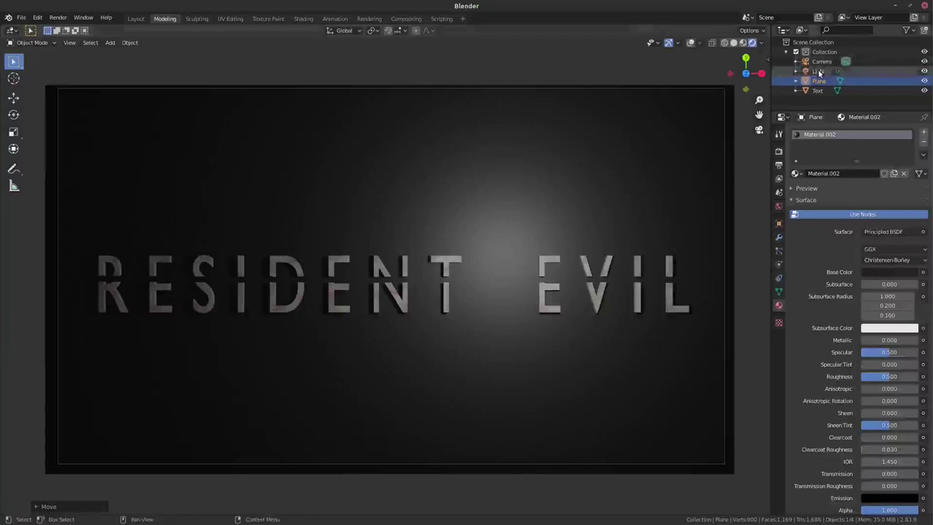
# - Delete the existing light and set the World colour to the rathaus_2k.hdr environment texture
pyautogui.click(817, 71)
pyautogui.press('x')
pyautogui.click(607, 142)
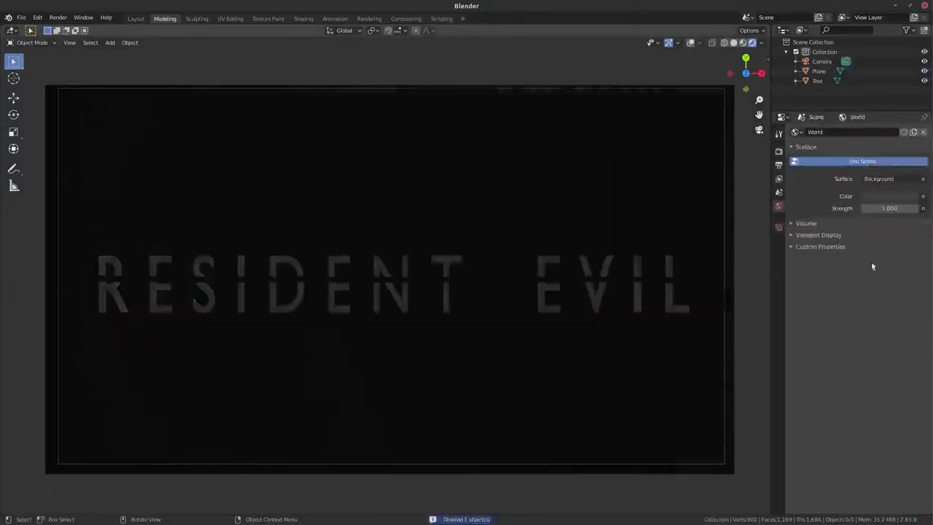
pyautogui.click(922, 198)
pyautogui.click(743, 236)
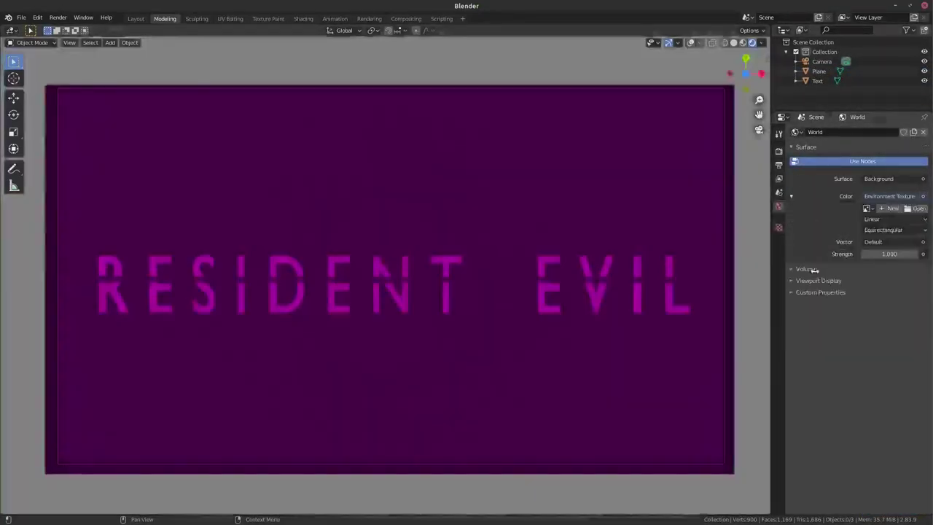
pyautogui.click(917, 208)
pyautogui.click(242, 370)
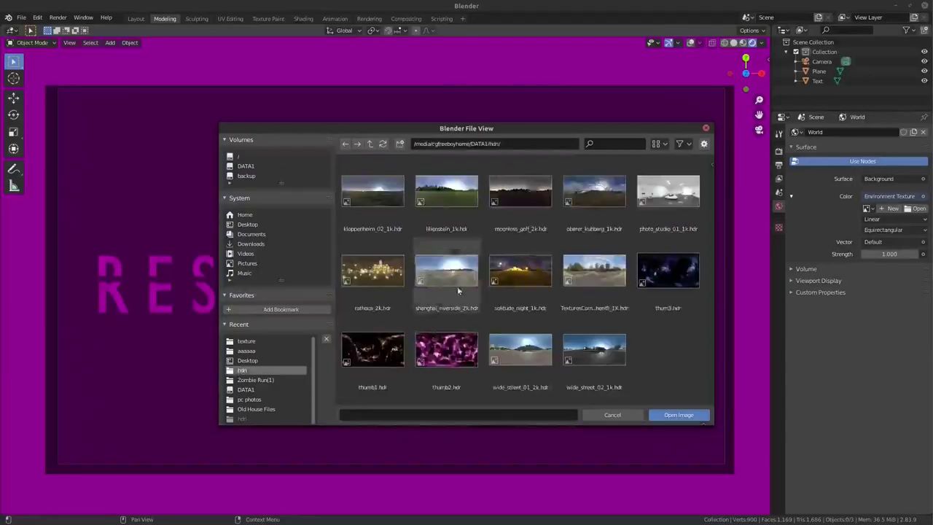
pyautogui.click(372, 271)
pyautogui.click(695, 414)
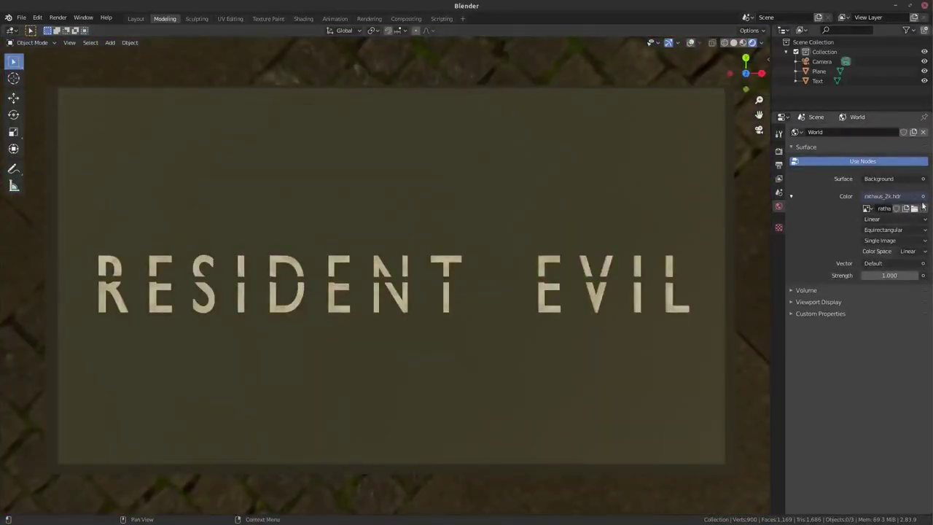
# - Replace the world HDRI with shanghai_riverside_2k.hdr
pyautogui.click(792, 199)
pyautogui.click(792, 199)
pyautogui.click(914, 208)
pyautogui.click(446, 271)
pyautogui.click(689, 416)
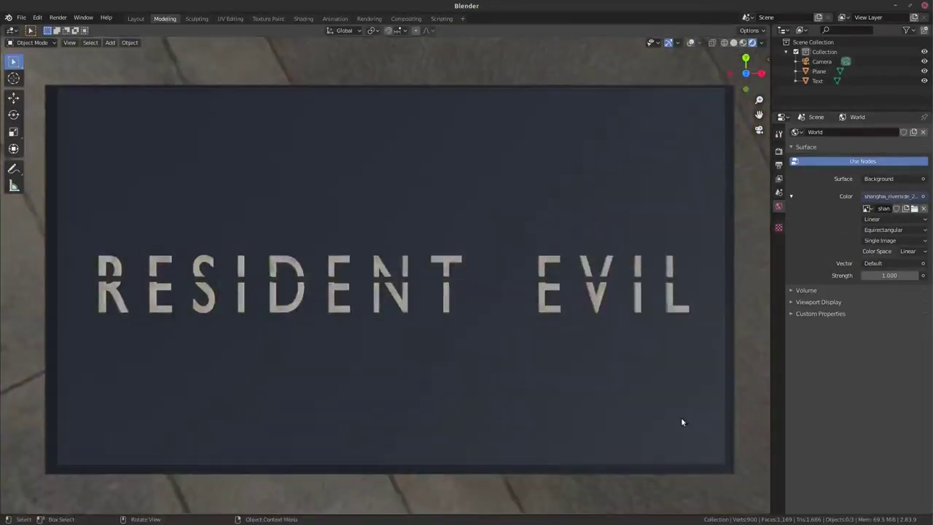
# - Set the world Strength to 0.100
pyautogui.scroll(1, 577, 327)
pyautogui.scroll(1, 577, 327)
pyautogui.scroll(8, 577, 326)
pyautogui.scroll(-1, 577, 322)
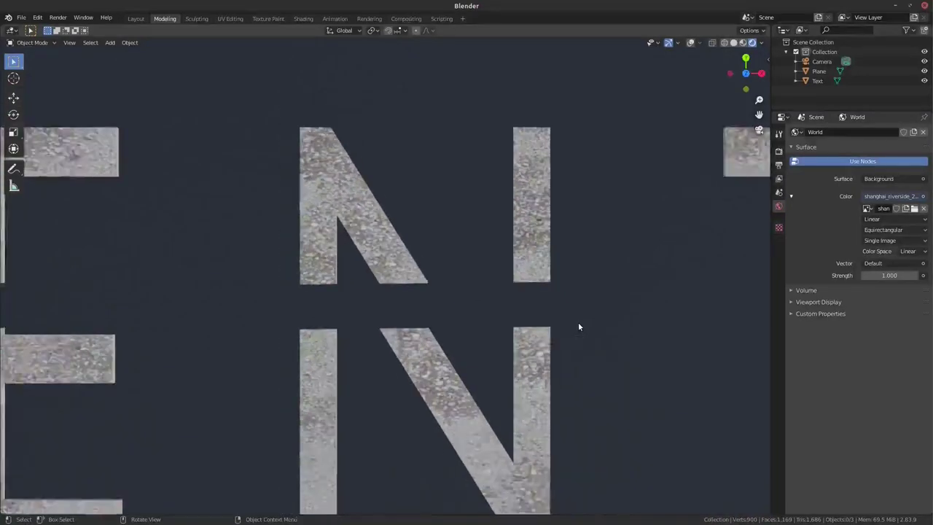
pyautogui.scroll(-2, 578, 322)
pyautogui.scroll(-2, 578, 323)
pyautogui.scroll(-2, 578, 322)
pyautogui.scroll(-2, 578, 321)
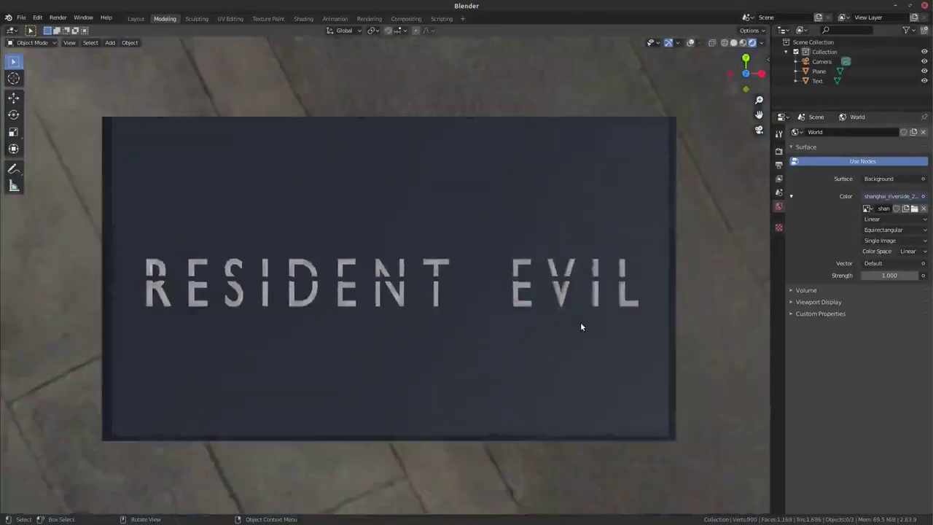
pyautogui.moveTo(881, 274); pyautogui.dragTo(903, 275)
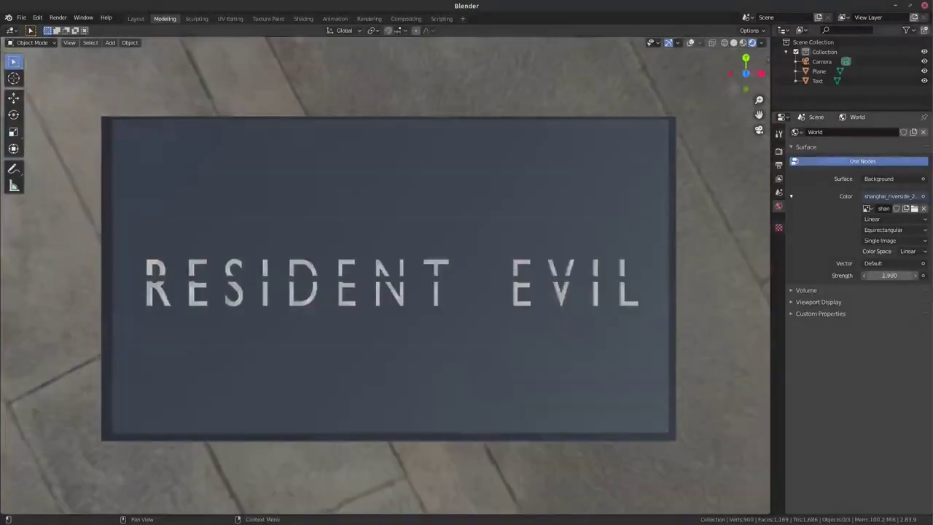
pyautogui.click(864, 275)
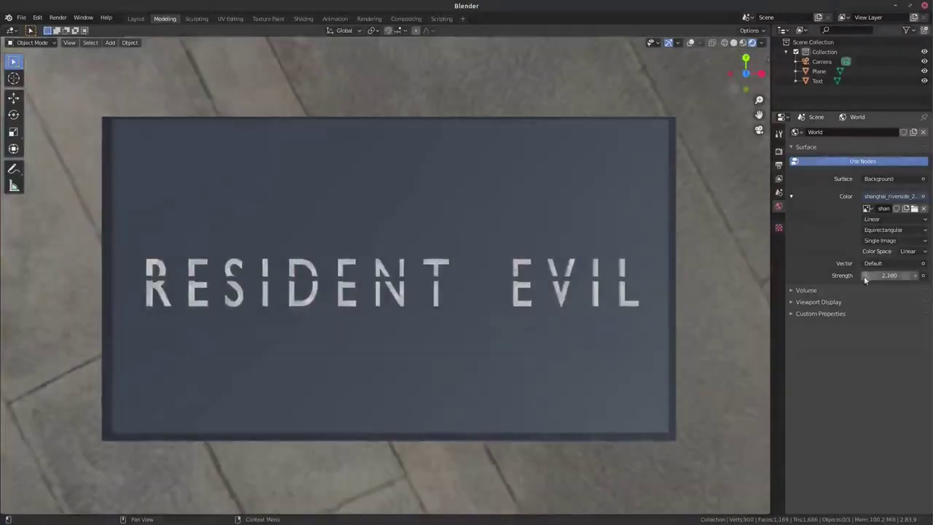
pyautogui.rightClick(889, 275)
pyautogui.moveTo(889, 275); pyautogui.dragTo(868, 274)
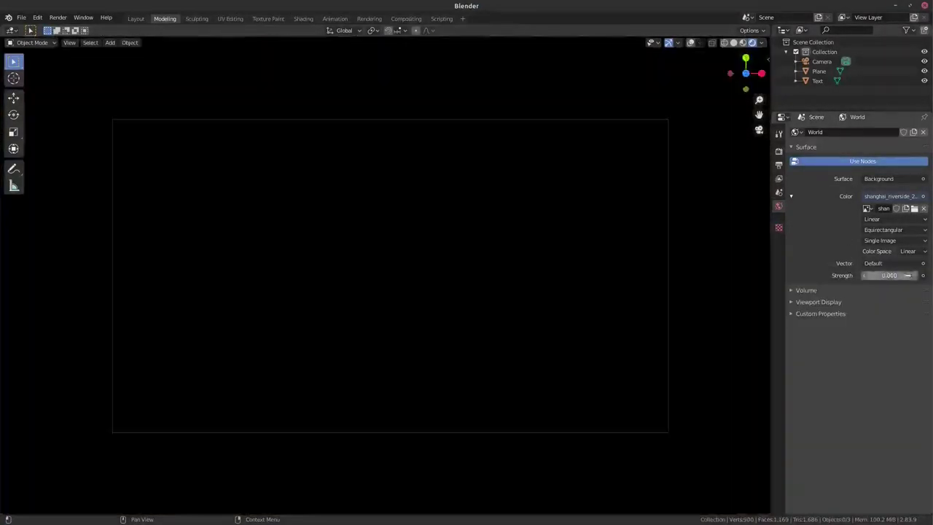
pyautogui.hotkey('shift', 'a')
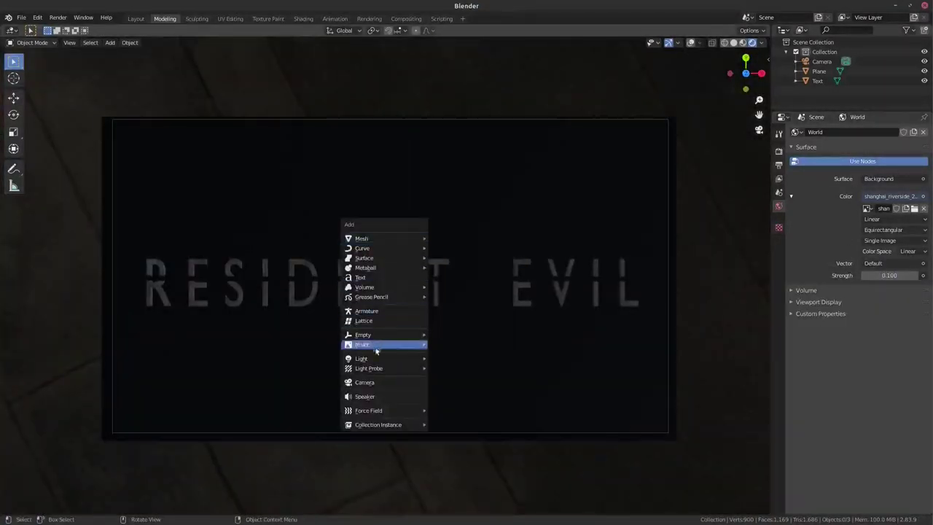
# - Add a light raised along Z and make it a Sun with strength 1.000
pyautogui.click(456, 357)
pyautogui.press('g')
pyautogui.press('z')
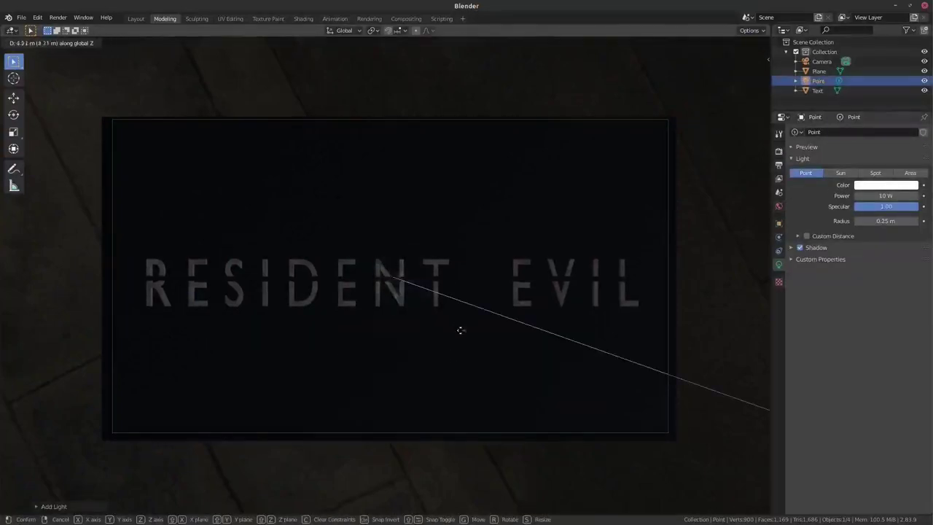
pyautogui.click(437, 322)
pyautogui.moveTo(885, 195); pyautogui.dragTo(903, 195)
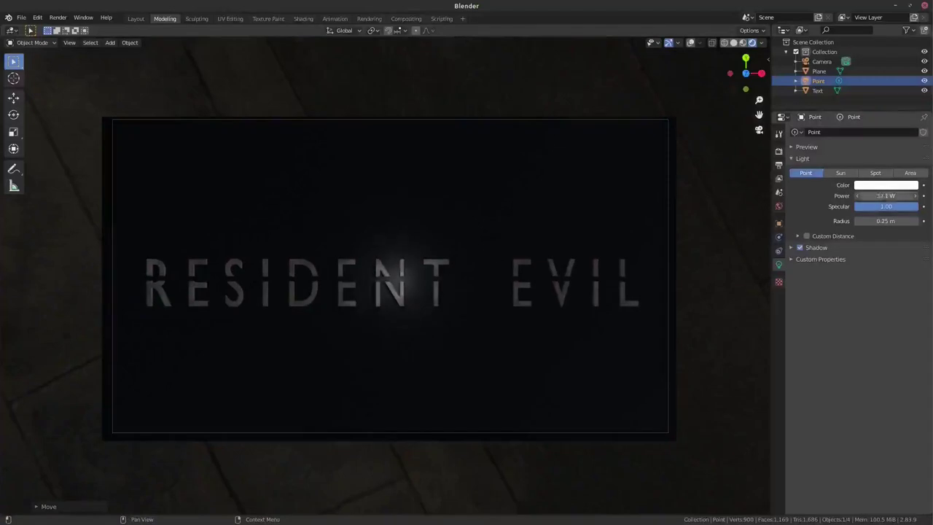
pyautogui.click(841, 173)
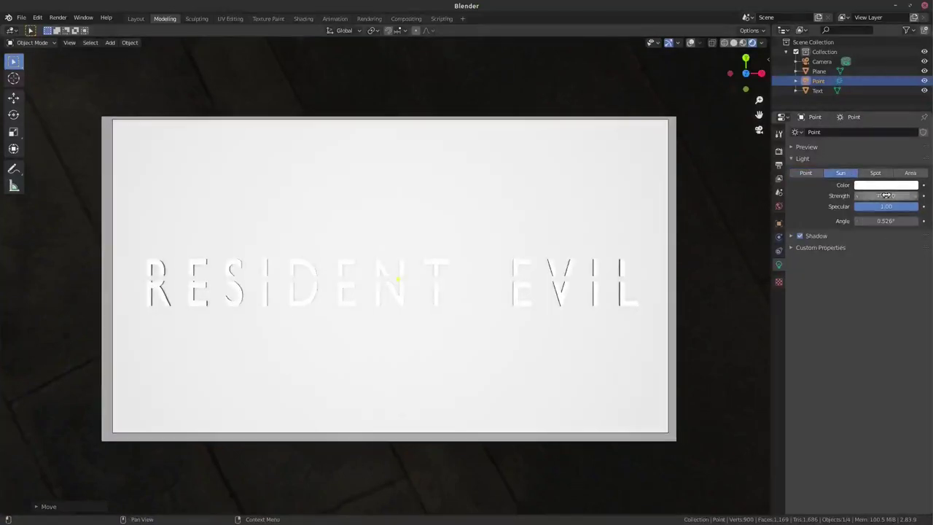
pyautogui.write('1')
pyautogui.press('Return')
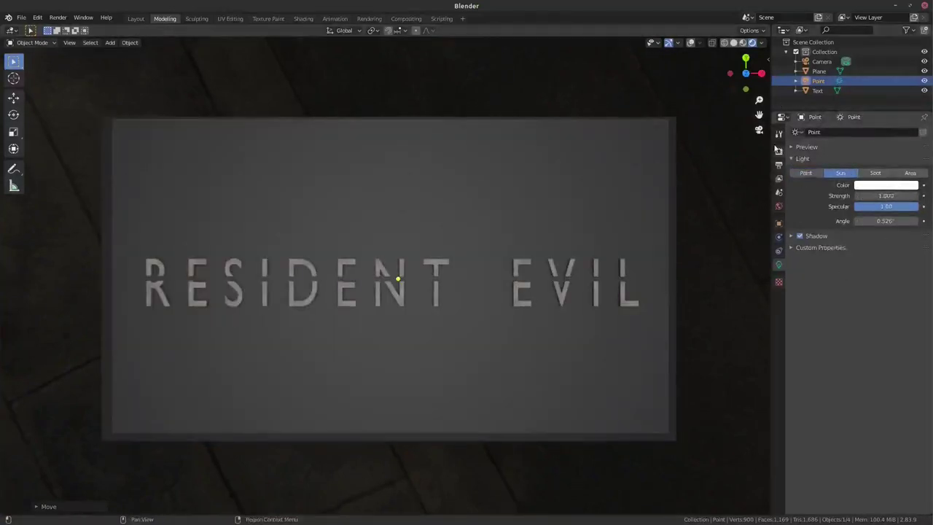
# - Switch the render engine to Cycles
pyautogui.click(778, 150)
pyautogui.click(892, 132)
pyautogui.click(867, 174)
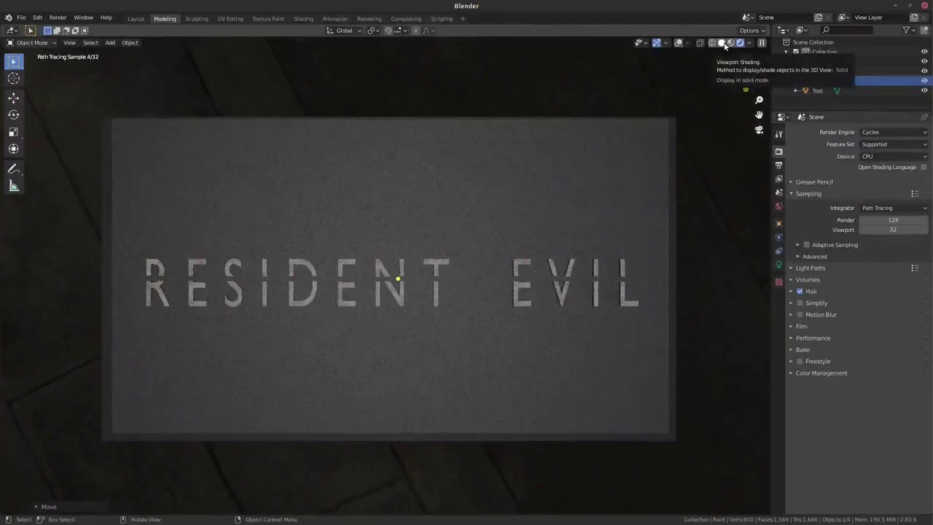
# - In Solid shading, move the title text up along Y in the camera frame
pyautogui.click(724, 46)
pyautogui.scroll(2, 548, 241)
pyautogui.scroll(-2, 547, 242)
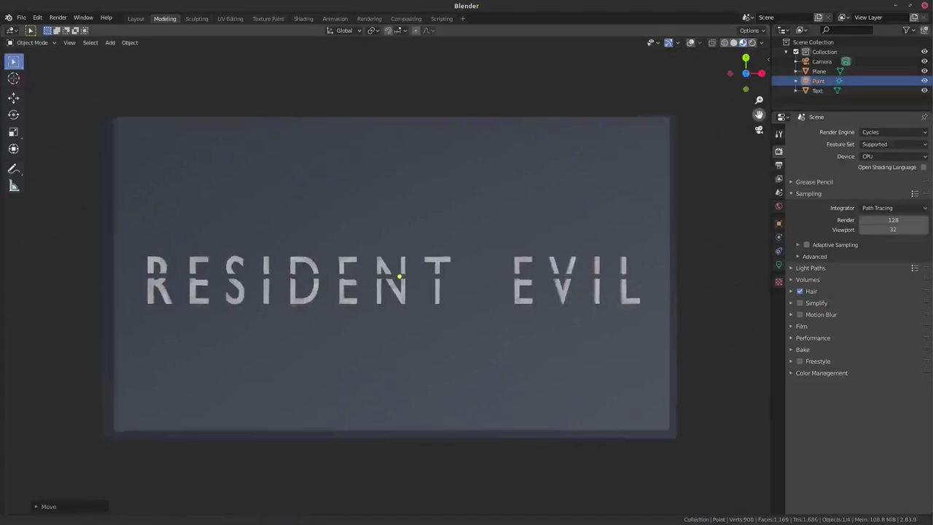
pyautogui.moveTo(760, 117); pyautogui.dragTo(787, 80)
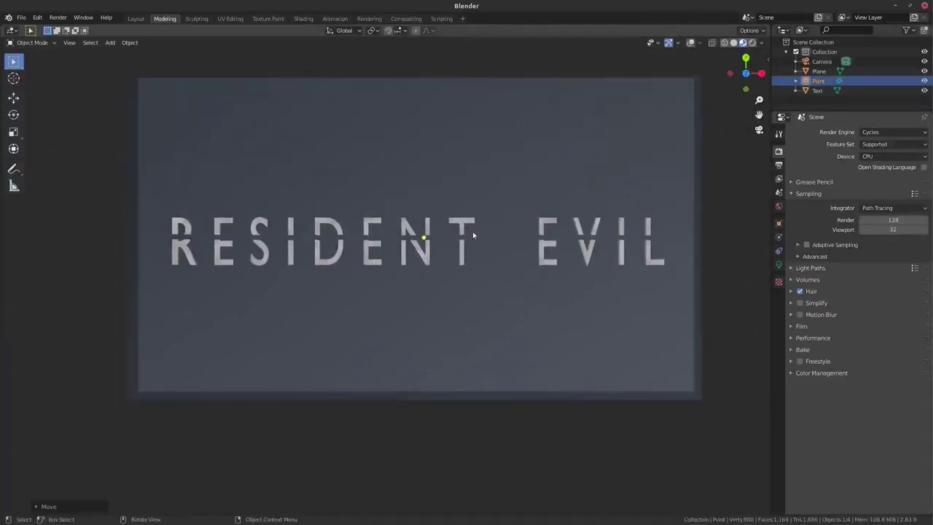
pyautogui.click(462, 222)
pyautogui.press('g')
pyautogui.press('y')
pyautogui.click(464, 169)
# - Recentre the camera view and add a second material slot to the title text
pyautogui.scroll(3, 458, 223)
pyautogui.scroll(-1, 459, 223)
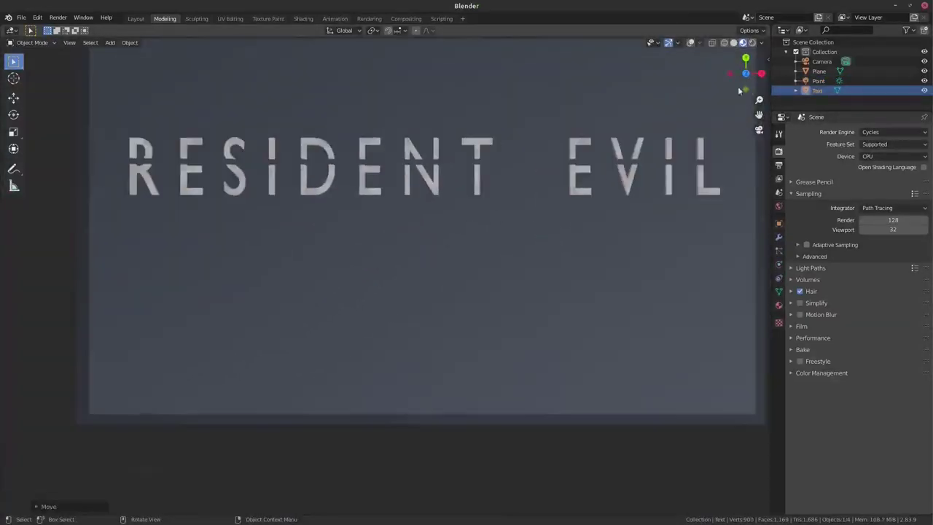
pyautogui.press('Home')
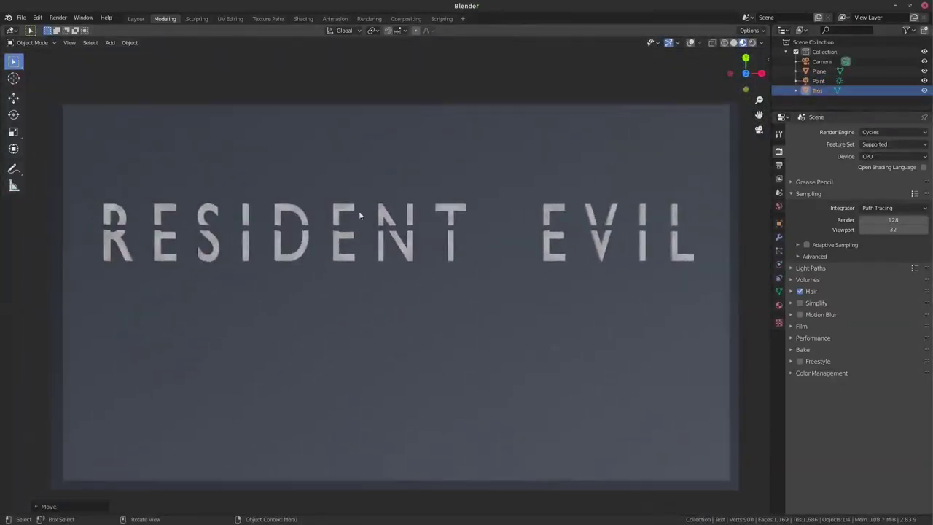
pyautogui.click(778, 304)
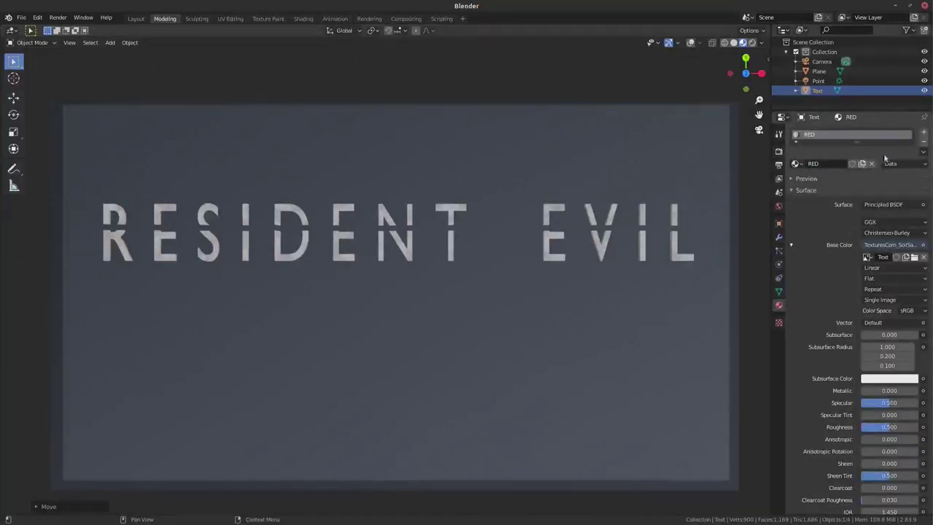
pyautogui.click(923, 132)
# - Put the RED material in the new slot and return to Solid shading
pyautogui.click(796, 186)
pyautogui.click(809, 219)
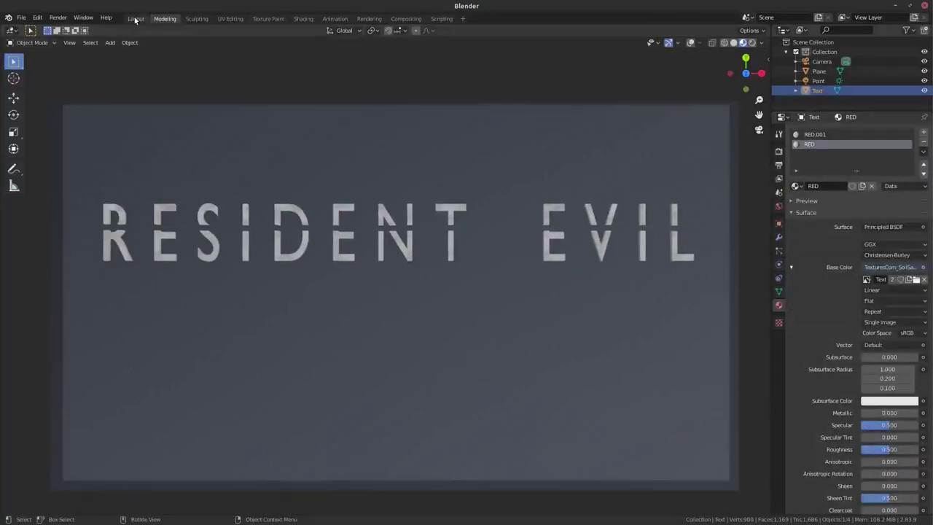
pyautogui.click(733, 42)
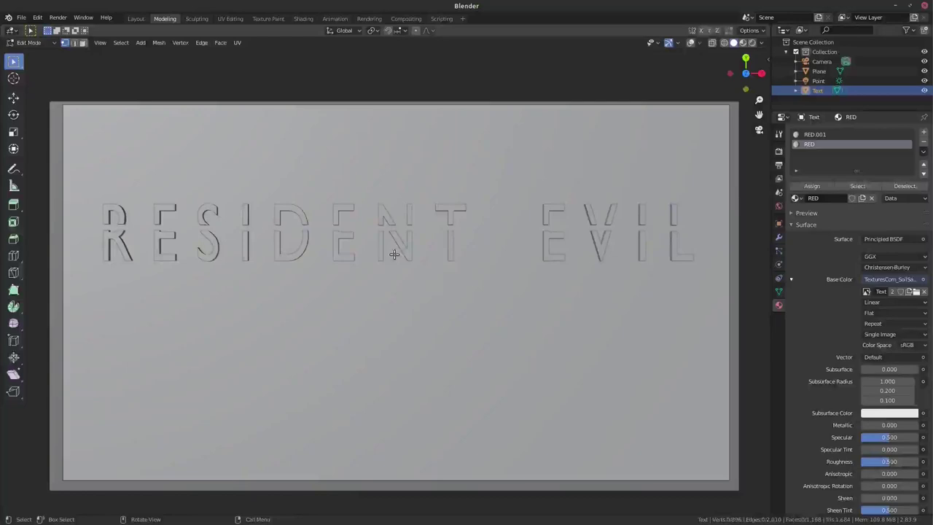
# - Select the RESIDENT letters in Edit Mode with Ctrl+L, then view the node tree in Shading
pyautogui.press('Tab')
pyautogui.hotkey('shift', 'alt', 'z')
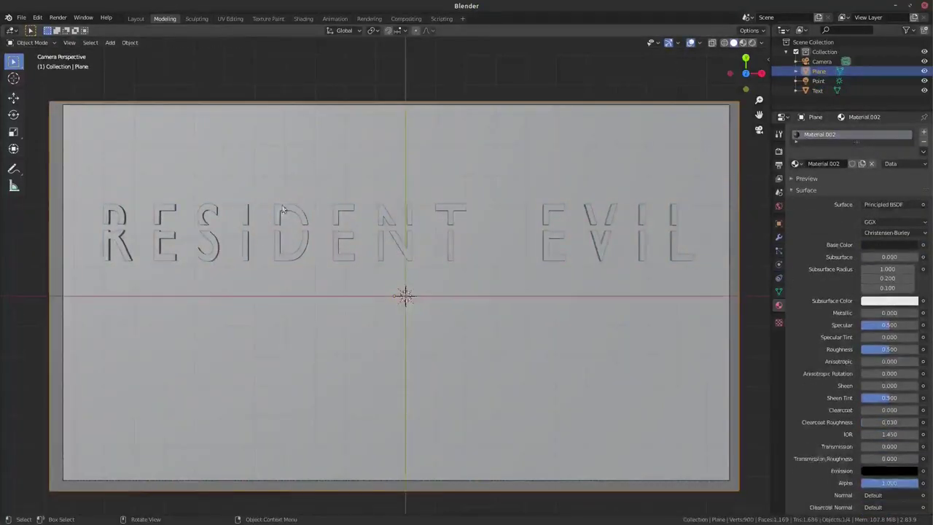
pyautogui.hotkey('ctrl', 'l')
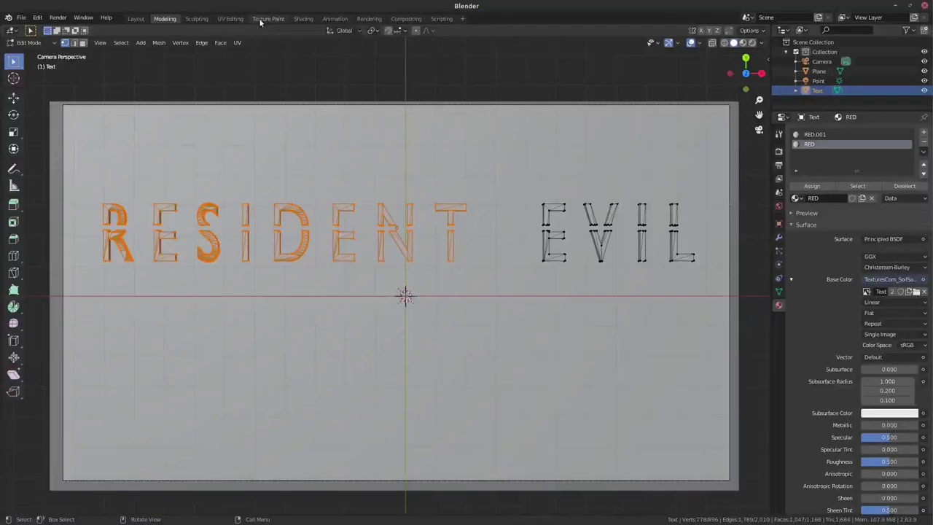
pyautogui.click(302, 18)
pyautogui.moveTo(313, 343)
pyautogui.mouseDown(button='middle')
pyautogui.moveTo(446, 352)
pyautogui.moveTo(485, 368)
pyautogui.mouseUp(button='middle')
# - Insert a ColorRamp node between the Image Texture and the RED material's shader
pyautogui.moveTo(485, 368); pyautogui.dragTo(324, 368)
pyautogui.hotkey('shift', 'a')
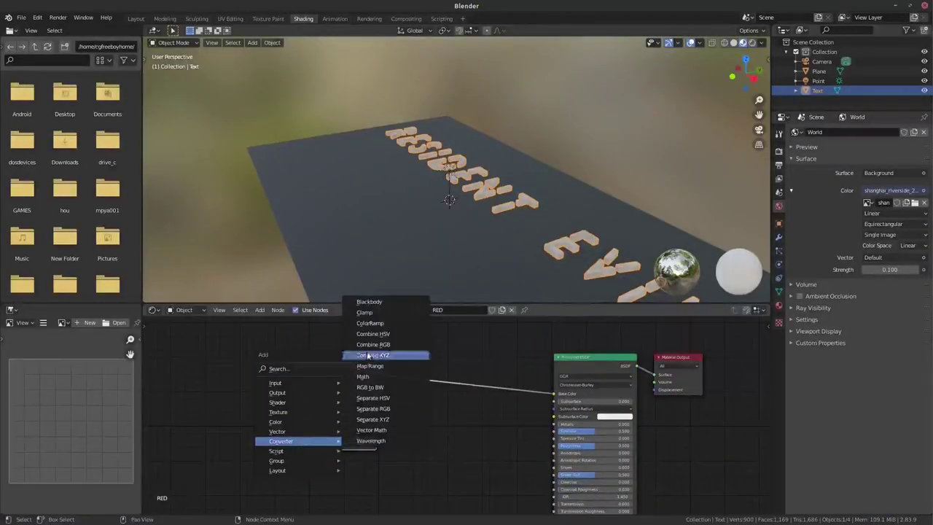
pyautogui.moveTo(282, 441)
pyautogui.click(386, 354)
pyautogui.click(404, 360)
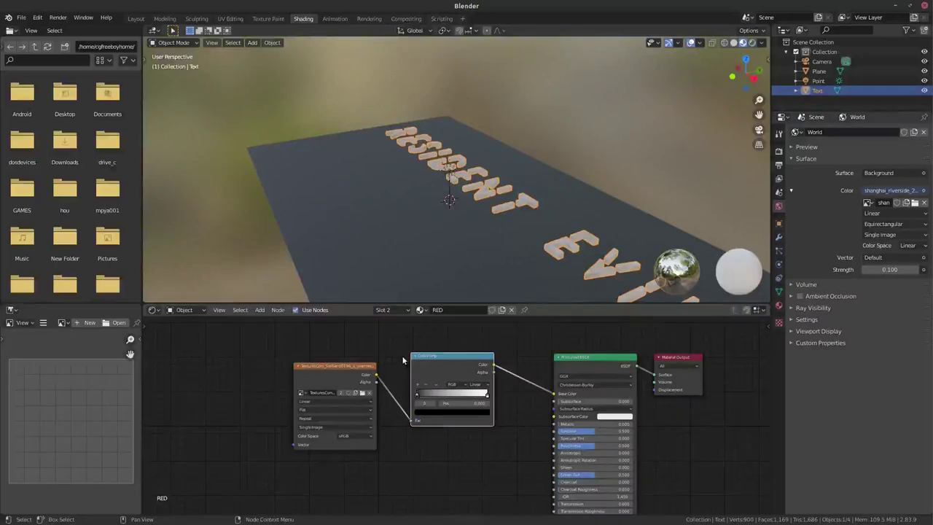
# - Set a ColorRamp colour stop to red and check the letters through the scene camera
pyautogui.click(777, 305)
pyautogui.click(465, 339)
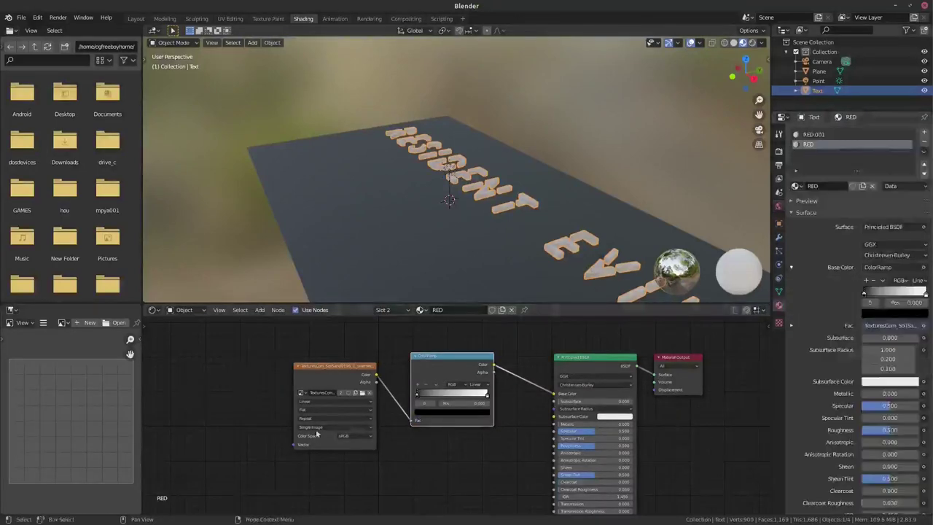
pyautogui.click(487, 394)
pyautogui.click(452, 412)
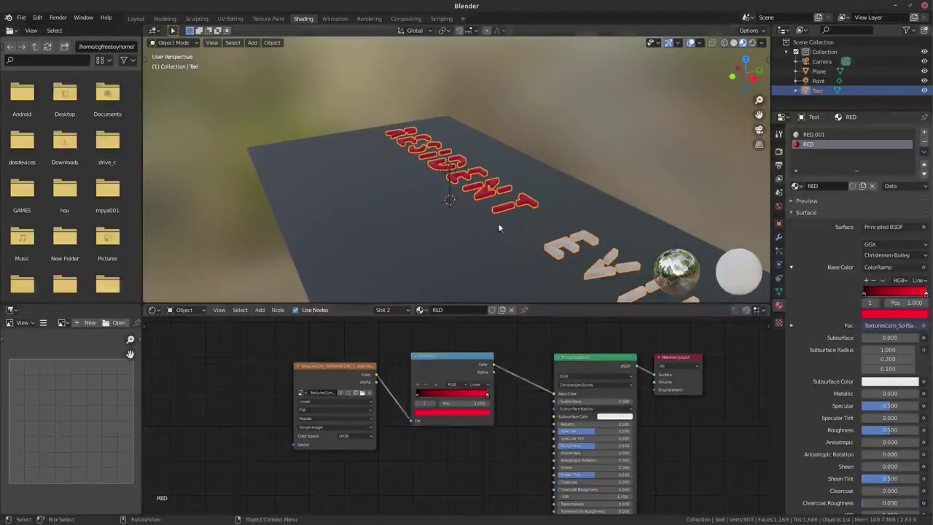
pyautogui.moveTo(500, 223); pyautogui.dragTo(480, 202, button='middle')
pyautogui.scroll(3, 480, 202)
pyautogui.press('KP_0')
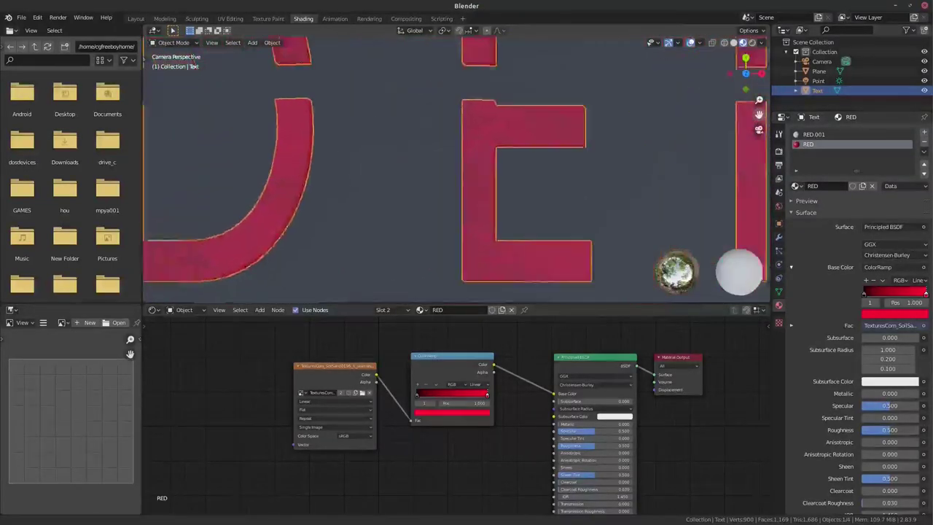
# - Move the ramp's left stop to 0.255, use B-Spline interpolation, and darken the red stop
pyautogui.moveTo(417, 396); pyautogui.dragTo(492, 401)
pyautogui.click(486, 415)
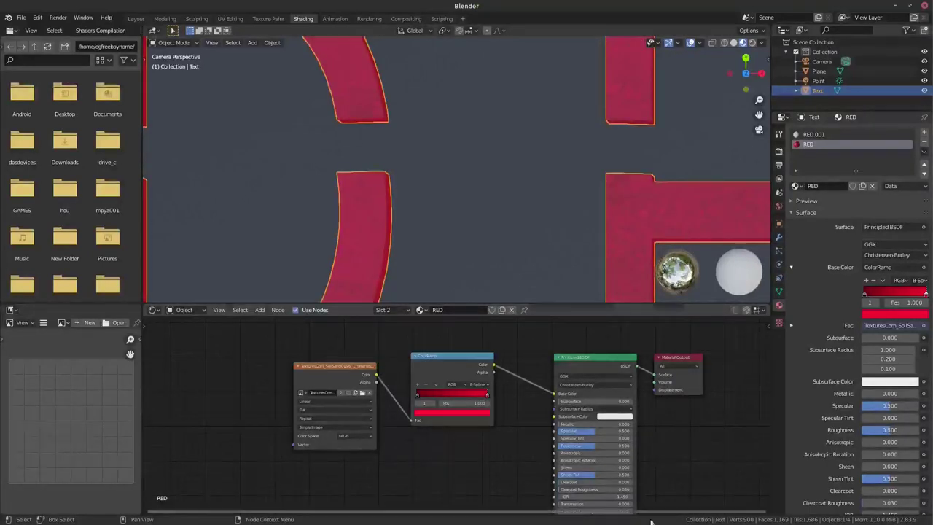
pyautogui.click(481, 415)
pyautogui.moveTo(475, 356); pyautogui.dragTo(474, 323)
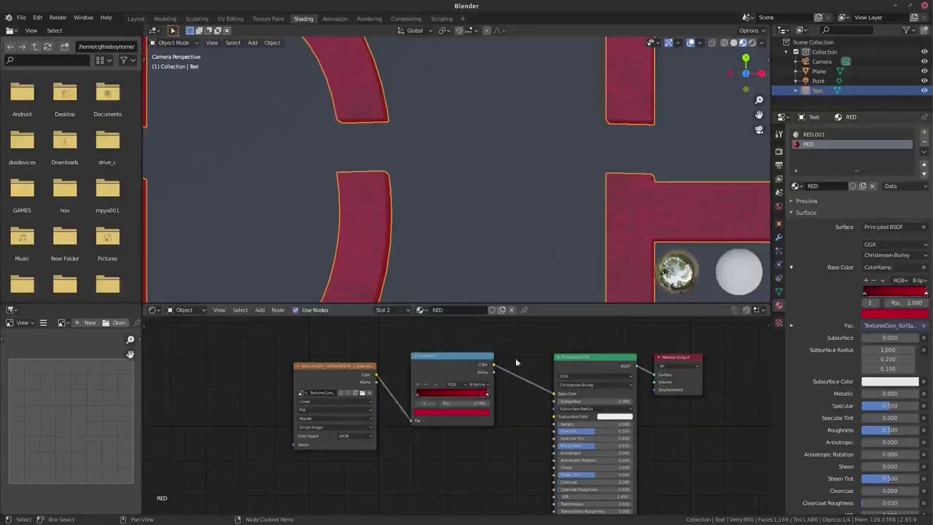
# - Link ColorRamp Color to Principled Specular and Roughness, then return to Modeling in Object Mode
pyautogui.moveTo(569, 367); pyautogui.dragTo(569, 331)
pyautogui.moveTo(493, 364); pyautogui.dragTo(560, 393)
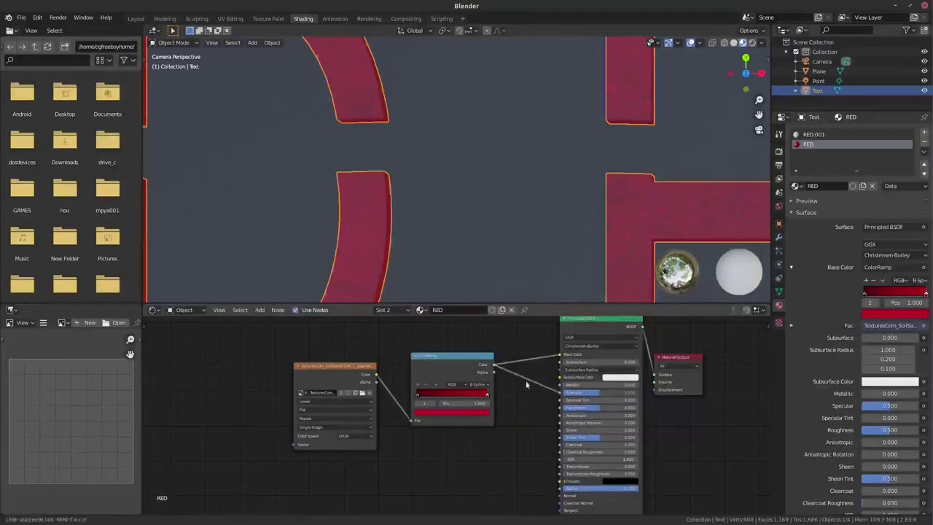
pyautogui.moveTo(522, 420); pyautogui.dragTo(560, 408)
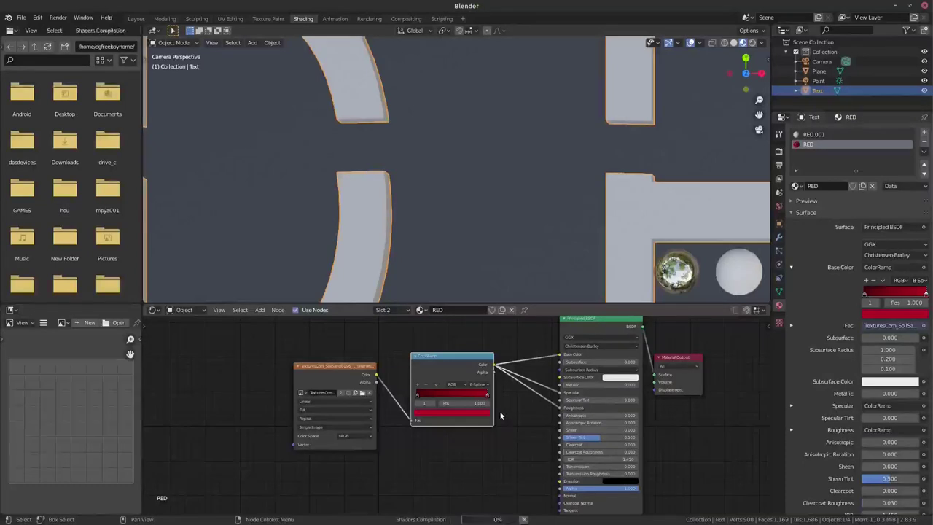
pyautogui.scroll(-4, 573, 212)
pyautogui.scroll(-2, 573, 190)
pyautogui.scroll(-2, 573, 191)
pyautogui.scroll(5, 573, 191)
pyautogui.scroll(2, 573, 191)
pyautogui.scroll(-2, 572, 191)
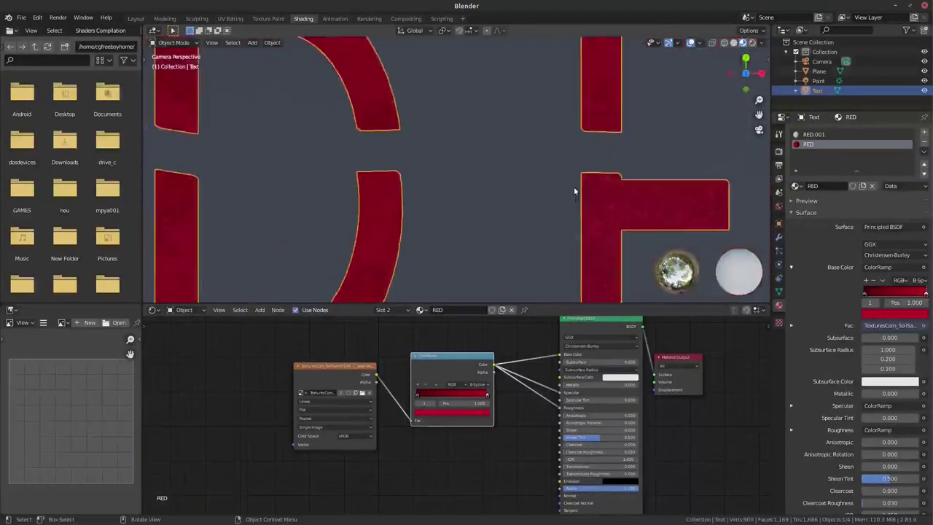
pyautogui.click(165, 18)
pyautogui.press('Tab')
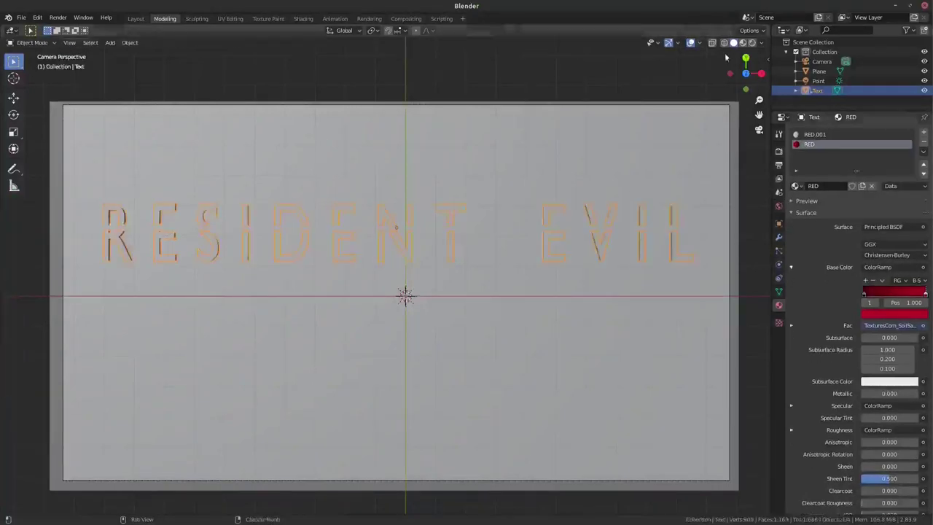
# - Switch to rendered shading, expand the Film settings, and set World Strength to 0
pyautogui.click(740, 43)
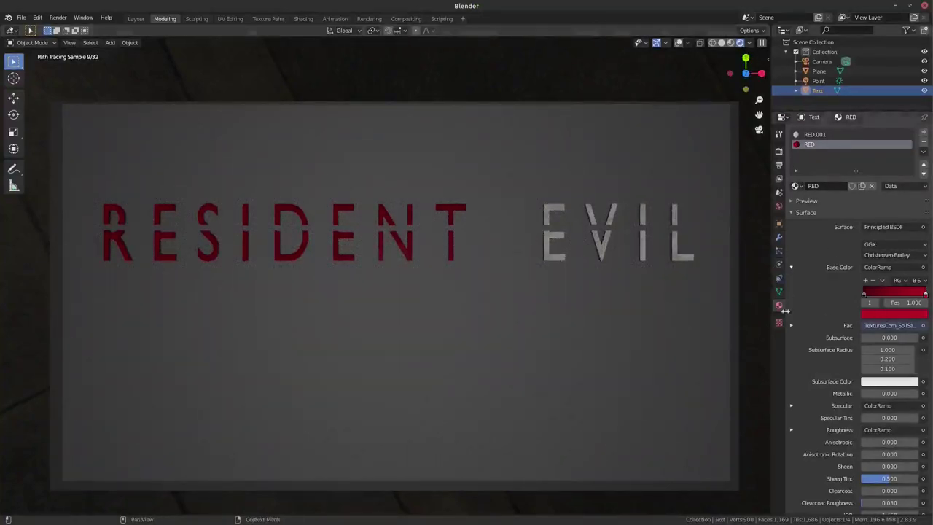
pyautogui.click(778, 152)
pyautogui.click(808, 327)
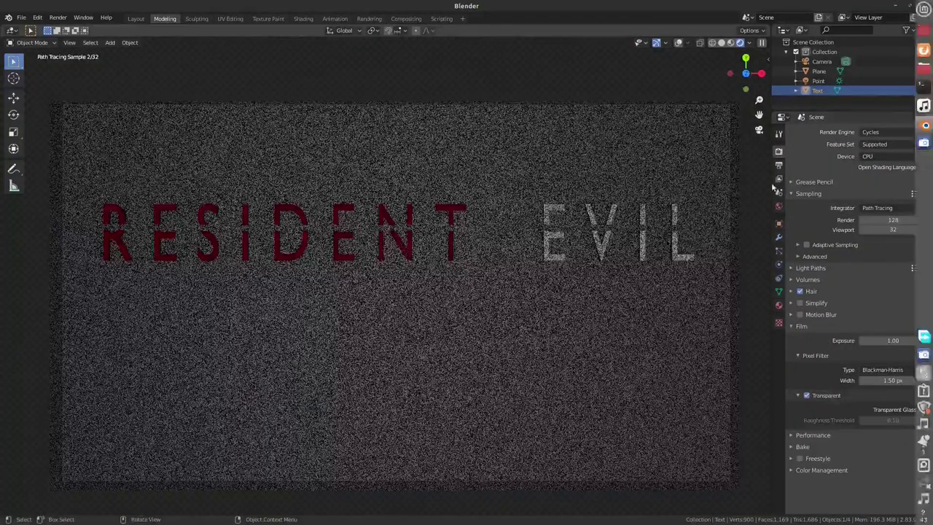
pyautogui.click(778, 206)
pyautogui.moveTo(865, 270); pyautogui.dragTo(823, 271)
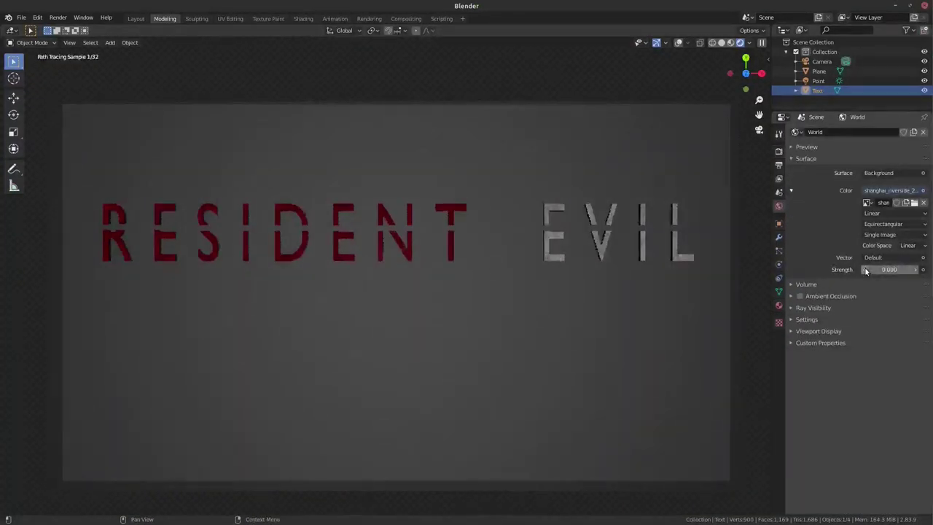
# - Make the backdrop plane's Material.002 Base Color black, then delete the plane
pyautogui.click(765, 309)
pyautogui.click(779, 305)
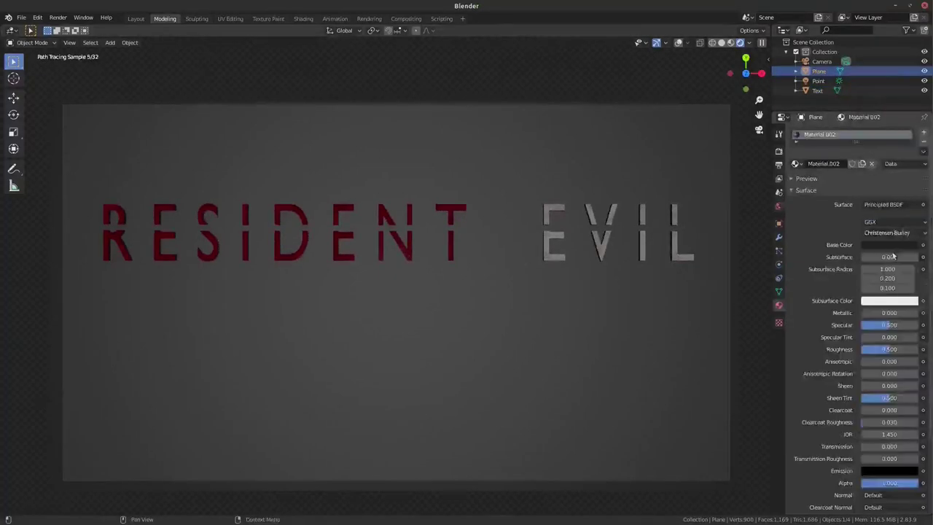
pyautogui.click(889, 245)
pyautogui.moveTo(909, 109); pyautogui.dragTo(910, 175)
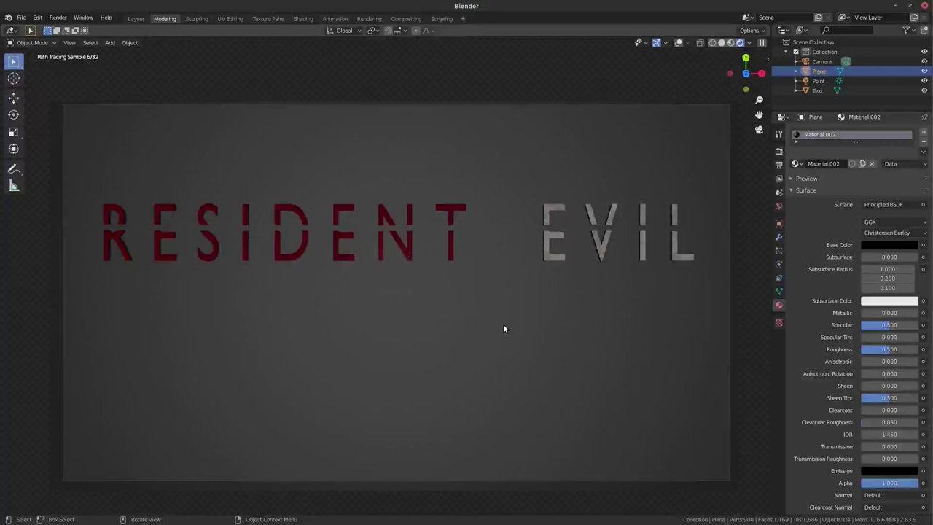
pyautogui.press('Delete')
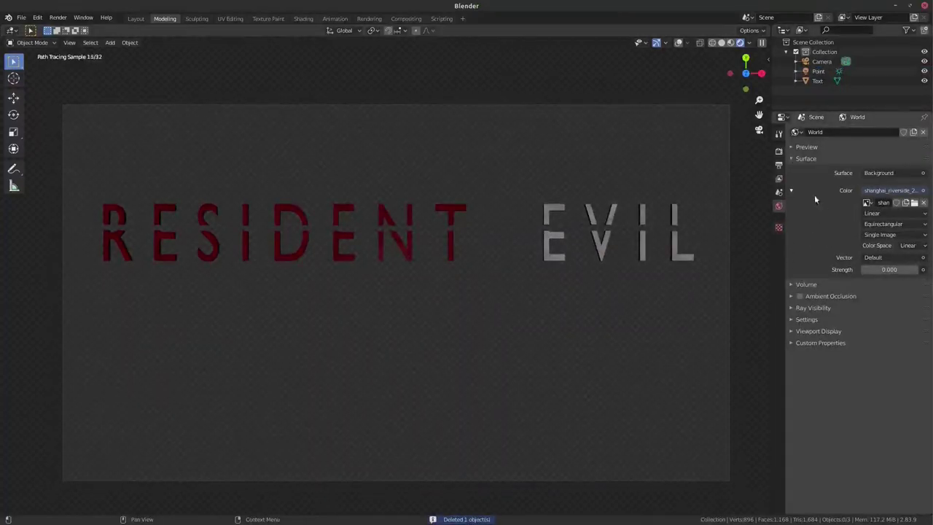
# - Keep the selected light as a Point light and render with Eevee using Ambient Occlusion and Bloom
pyautogui.click(838, 71)
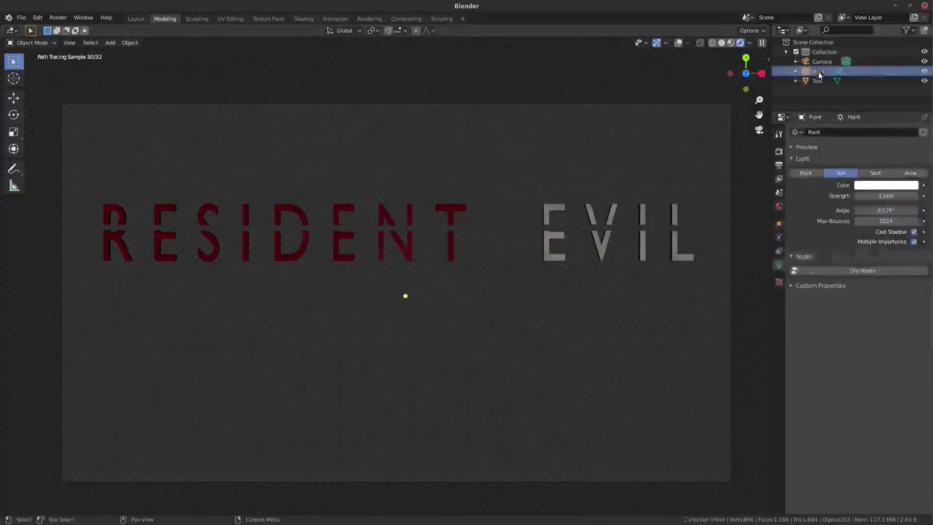
pyautogui.click(904, 173)
pyautogui.click(806, 173)
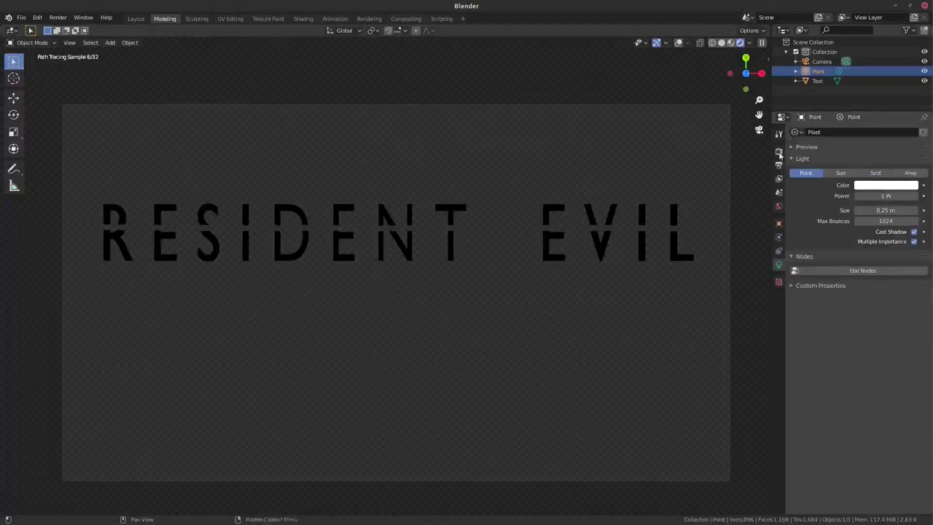
pyautogui.click(779, 151)
pyautogui.click(892, 132)
pyautogui.click(878, 141)
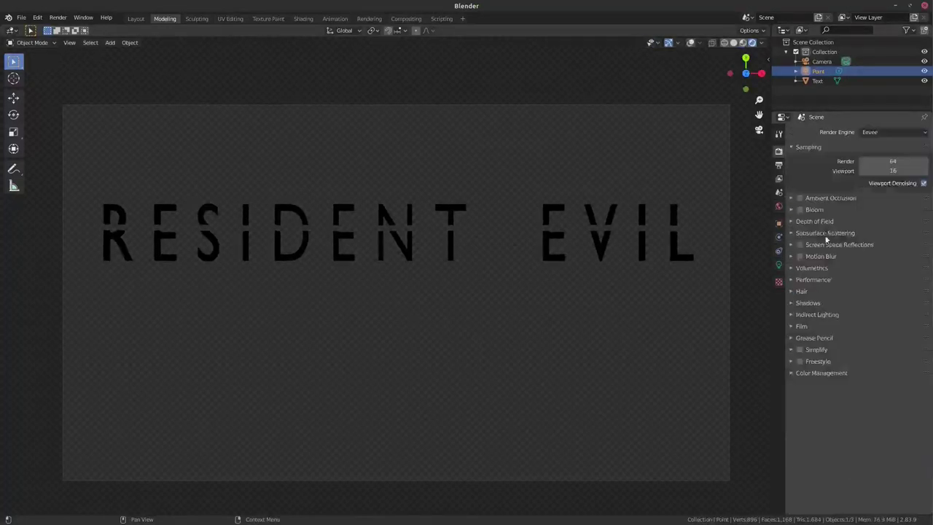
pyautogui.click(800, 197)
pyautogui.click(800, 209)
# - Set the point light's power to about 754 W and move it beside the letter R, adjusting along Z
pyautogui.click(778, 264)
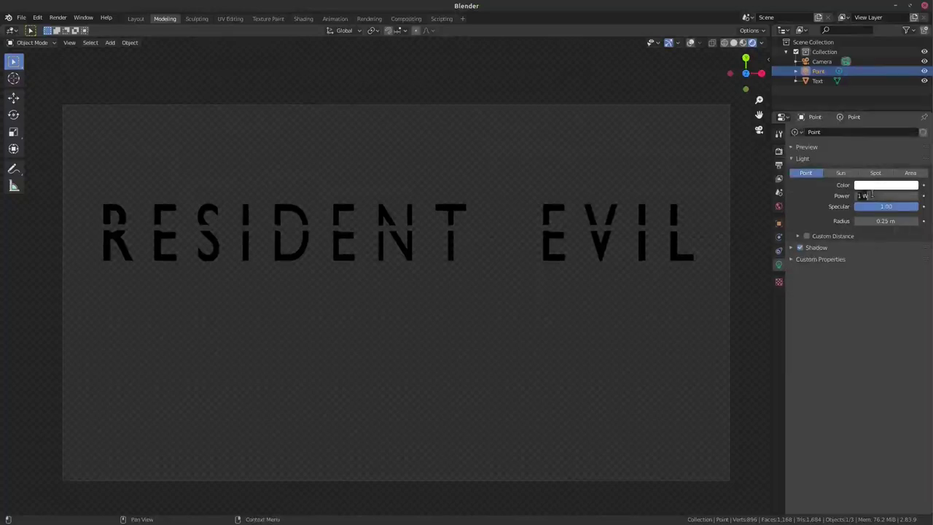
pyautogui.write('00')
pyautogui.press('Return')
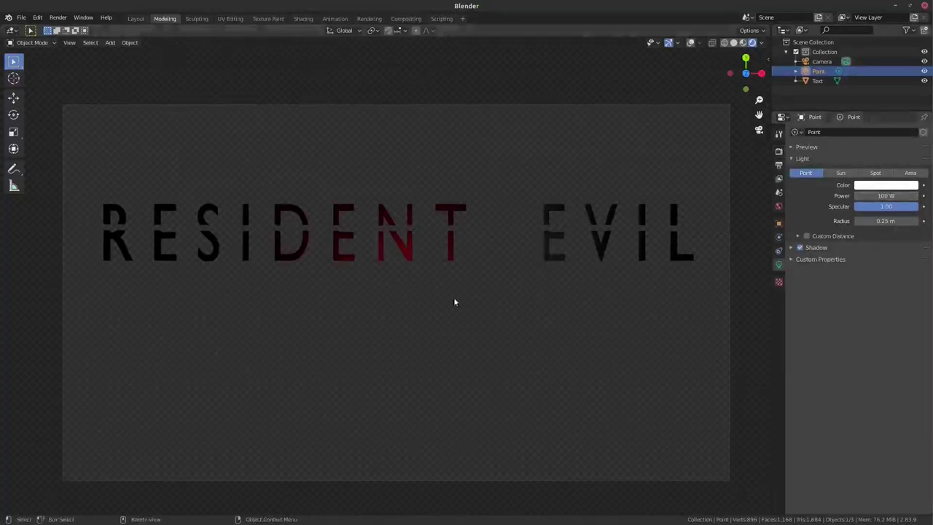
pyautogui.press('g')
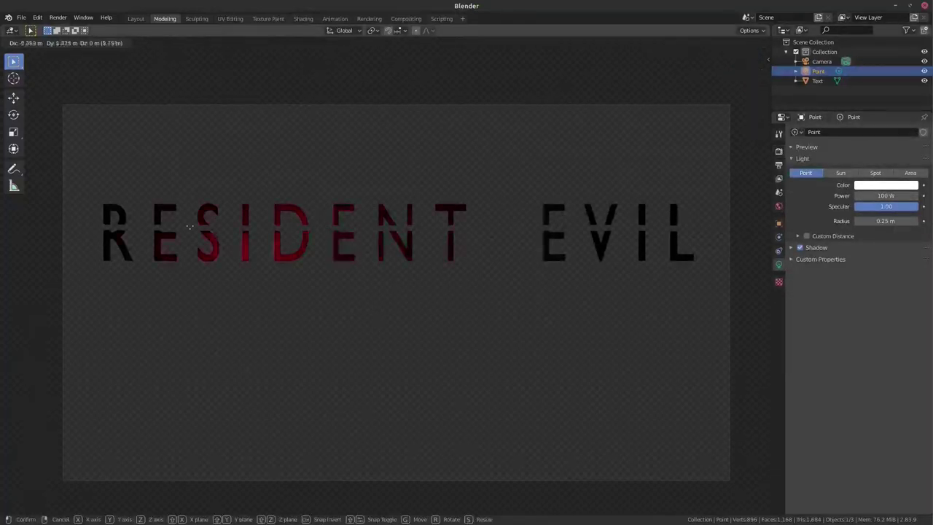
pyautogui.click(102, 178)
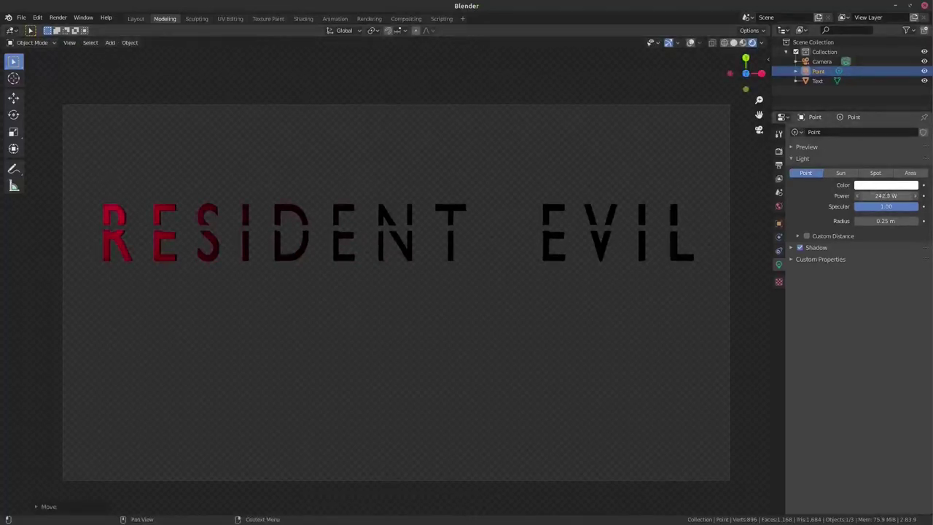
pyautogui.press('g')
pyautogui.press('z')
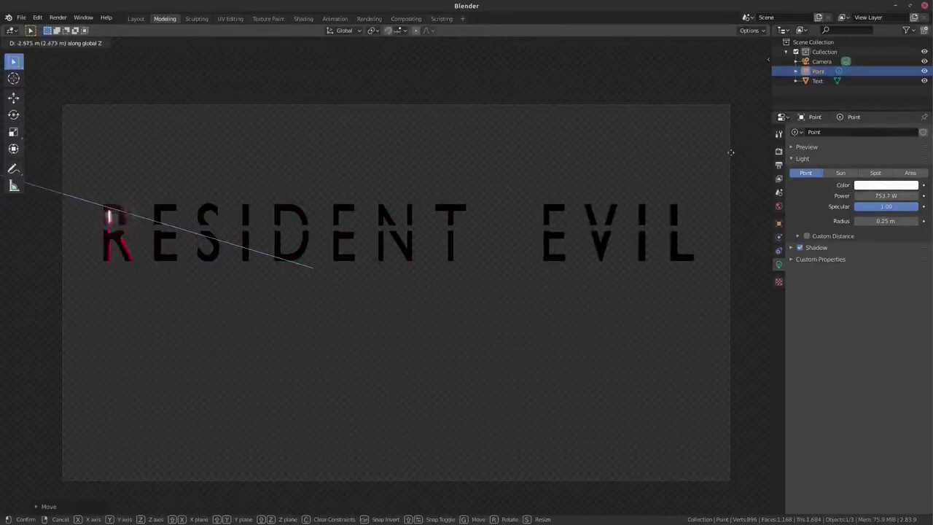
pyautogui.click(32, 152)
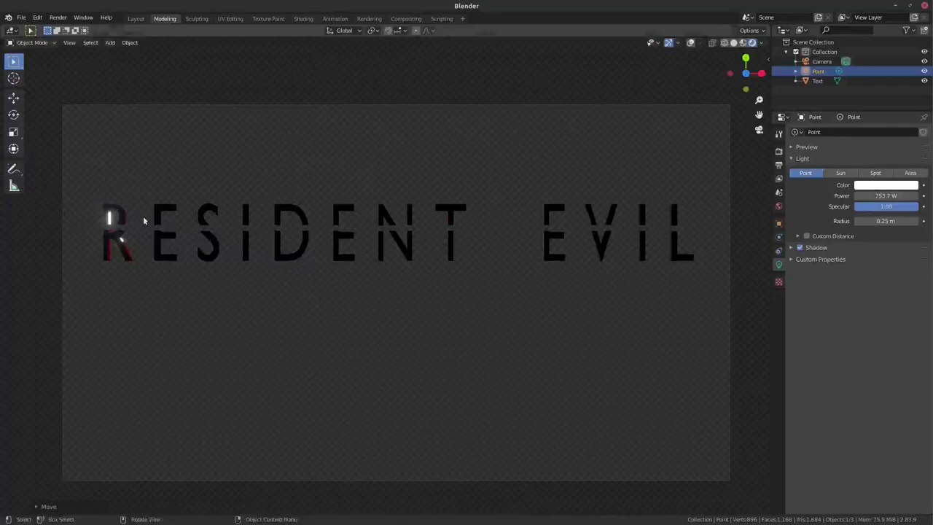
# - Duplicate the point light along X onto E, S and the following letters, then return to camera view
pyautogui.hotkey('shift', 'd')
pyautogui.press('x')
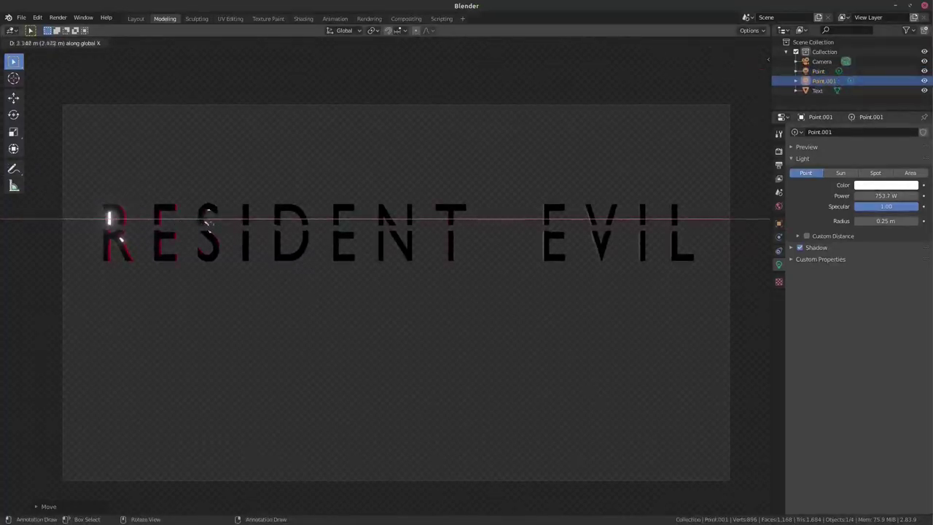
pyautogui.click(211, 228)
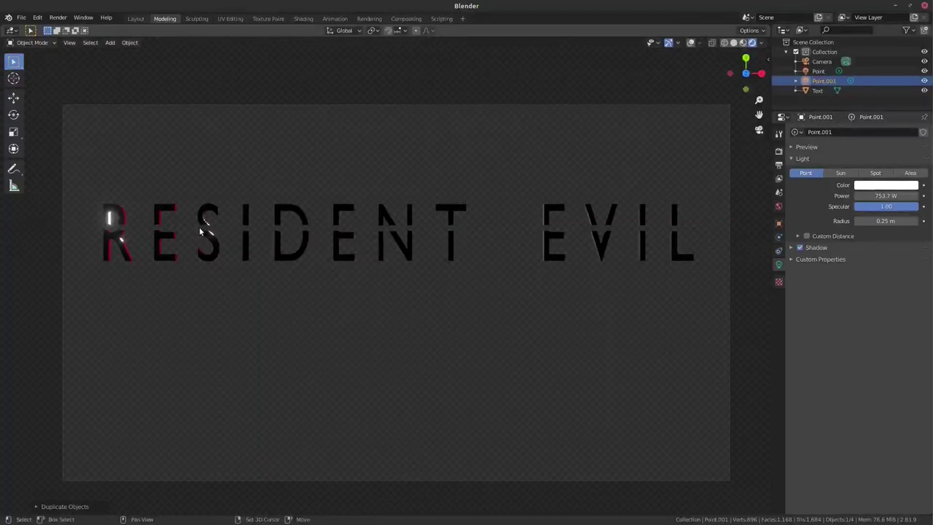
pyautogui.hotkey('shift', 'd')
pyautogui.press('x')
pyautogui.click(248, 237)
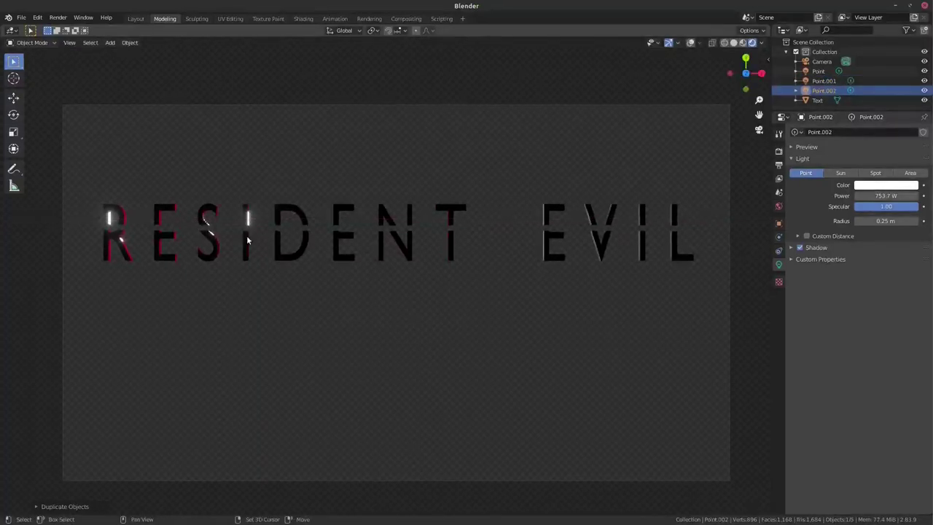
pyautogui.hotkey('shift', 'r')
pyautogui.hotkey('shift', 'r')
pyautogui.hotkey('shift', 'r')
pyautogui.hotkey('shift', 'r')
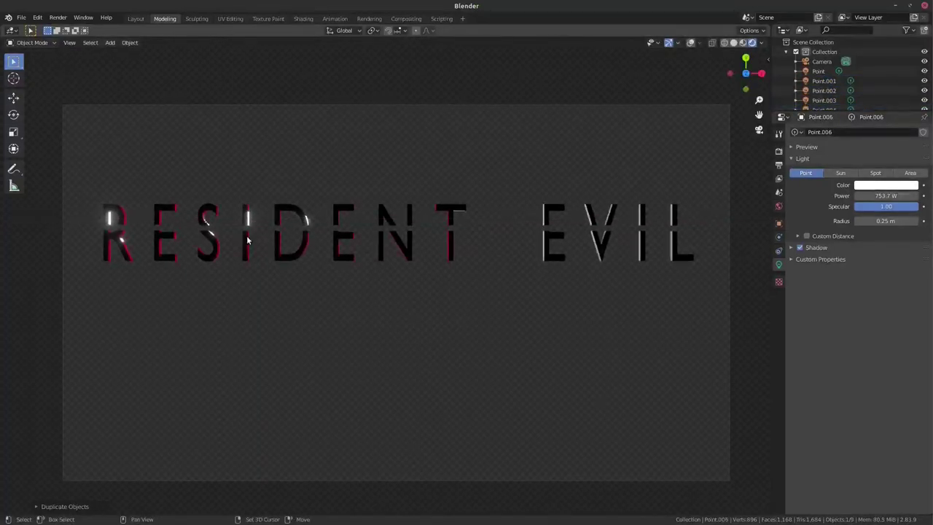
pyautogui.hotkey('shift', 'r')
pyautogui.hotkey('shift', 'r')
pyautogui.hotkey('shift', 'r')
pyautogui.hotkey('shift', 'r')
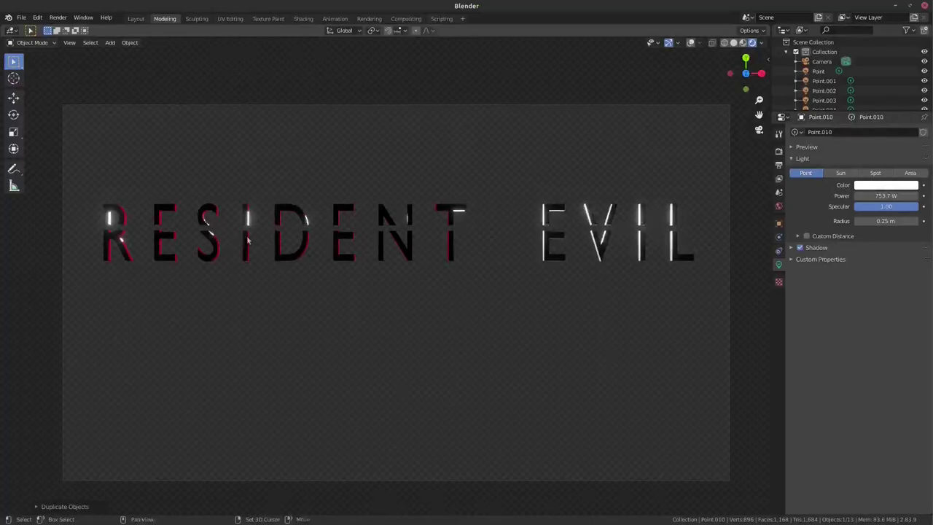
pyautogui.moveTo(745, 73)
pyautogui.mouseDown()
pyautogui.moveTo(700, 80)
pyautogui.moveTo(736, 76)
pyautogui.mouseUp()
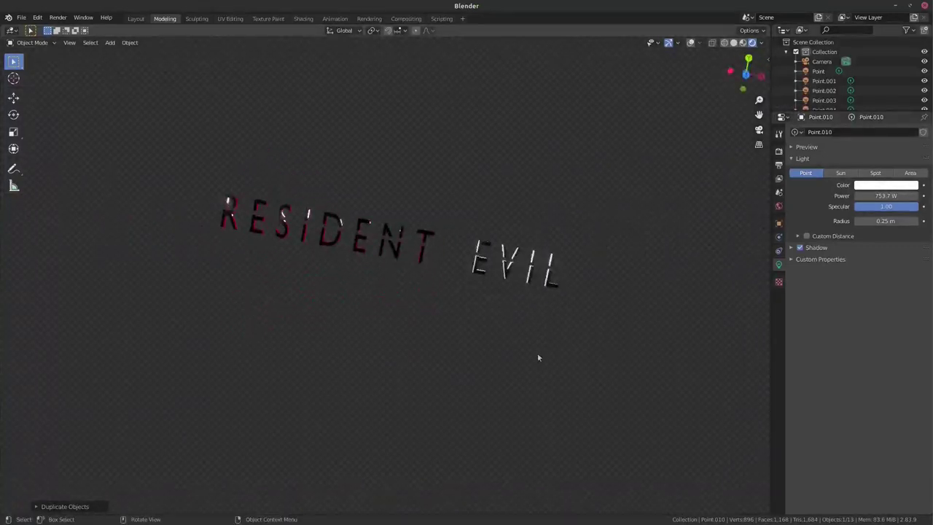
pyautogui.press('KP_0')
# - Raise the World strength from 0 to 0.300
pyautogui.click(778, 206)
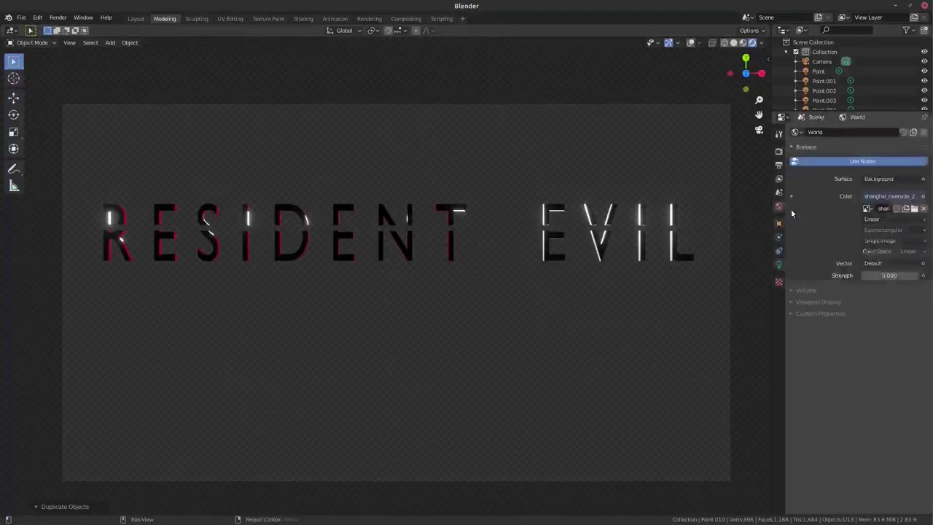
pyautogui.click(917, 276)
pyautogui.click(918, 276)
pyautogui.click(918, 275)
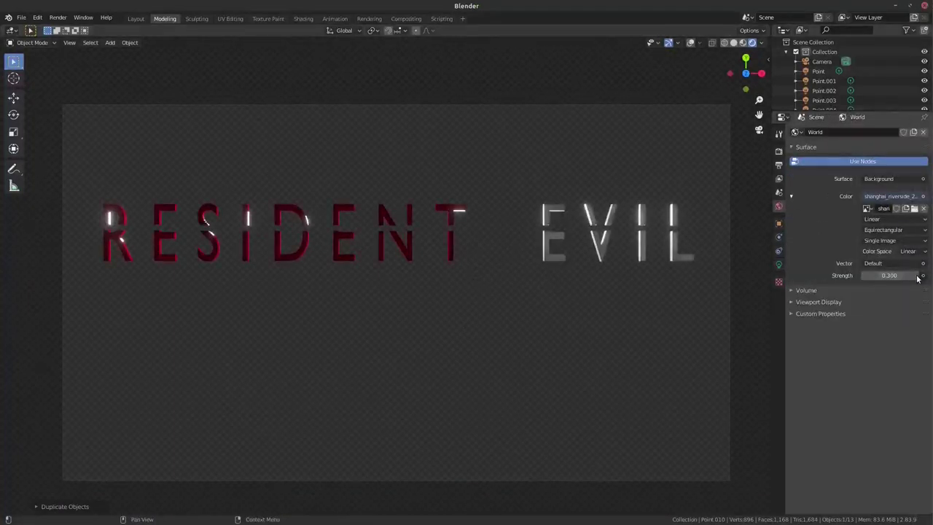
# - Turn on viewport overlays, view the scene at an angle, and box-select the row of point lights
pyautogui.scroll(3, 719, 201)
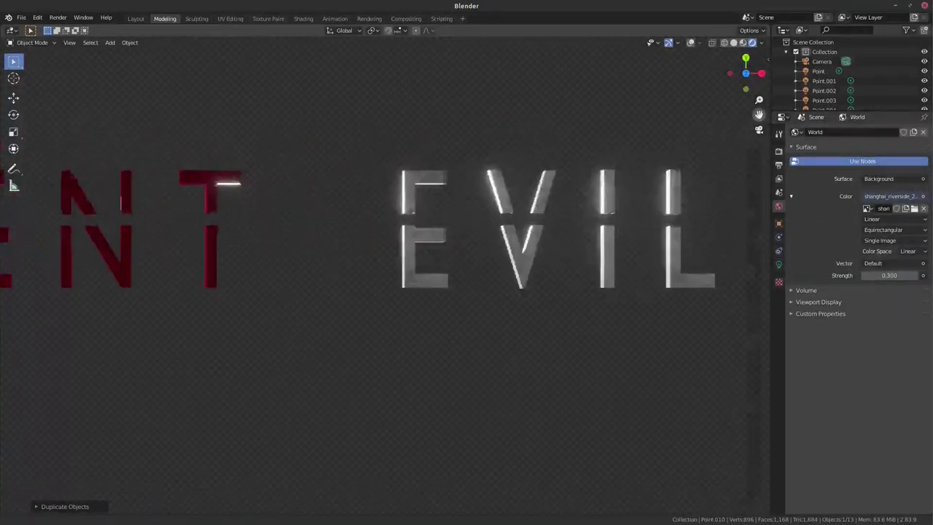
pyautogui.keyDown('shift'); pyautogui.moveTo(719, 200); pyautogui.dragTo(501, 248, button='middle'); pyautogui.keyUp('shift')
pyautogui.scroll(3, 501, 248)
pyautogui.scroll(1, 506, 237)
pyautogui.scroll(-2, 510, 229)
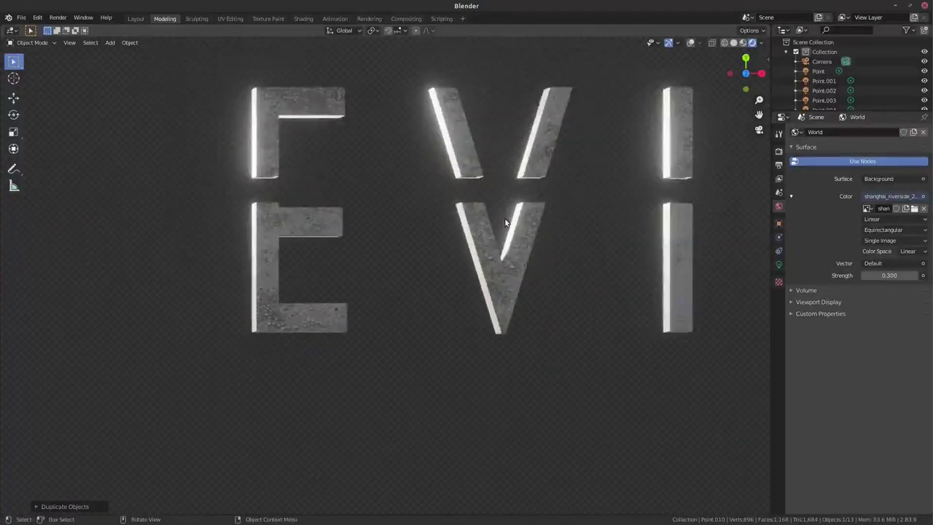
pyautogui.scroll(-1, 506, 221)
pyautogui.scroll(-1, 500, 216)
pyautogui.keyDown('shift'); pyautogui.moveTo(764, 82); pyautogui.dragTo(282, 309, button='middle'); pyautogui.keyUp('shift')
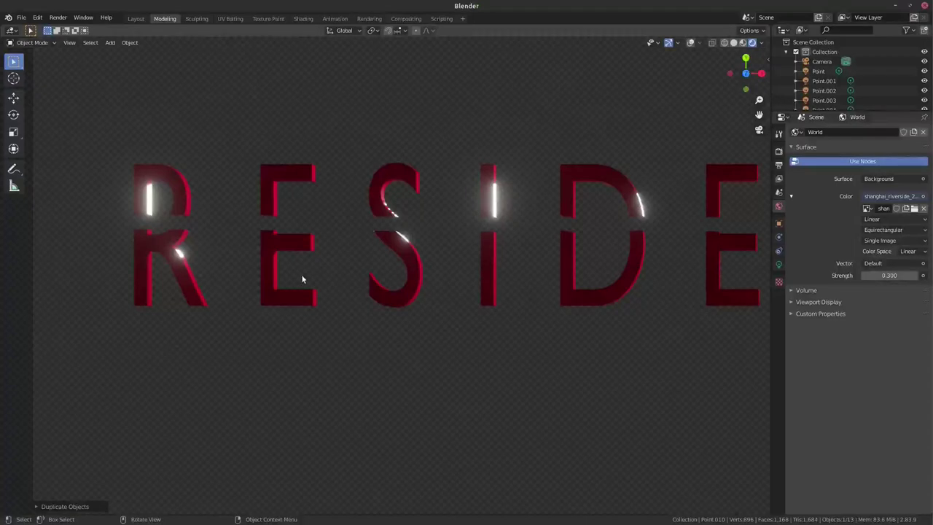
pyautogui.click(690, 42)
pyautogui.moveTo(745, 73); pyautogui.dragTo(739, 94)
pyautogui.moveTo(213, 318); pyautogui.dragTo(559, 362)
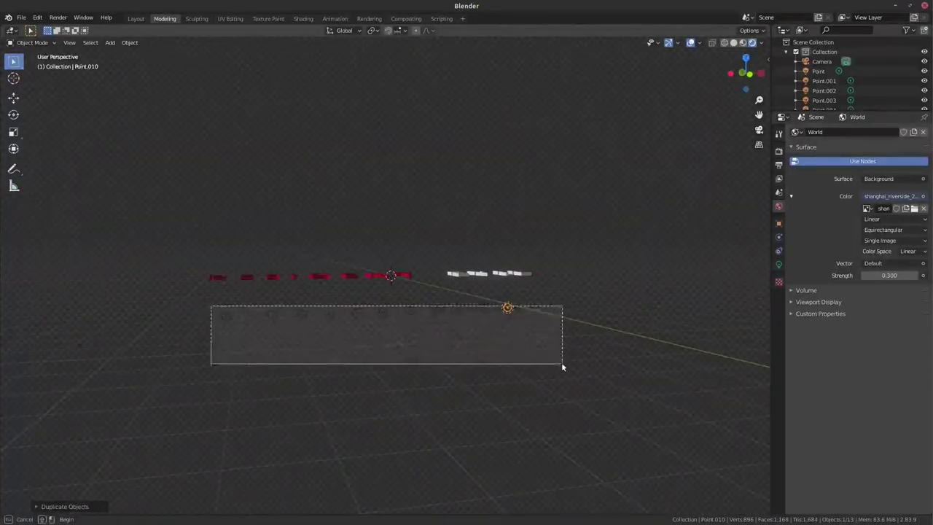
# - Duplicate the selected lights, raise the copies along Z, and frame the whole camera view
pyautogui.press('KP_0')
pyautogui.hotkey('shift', 'd')
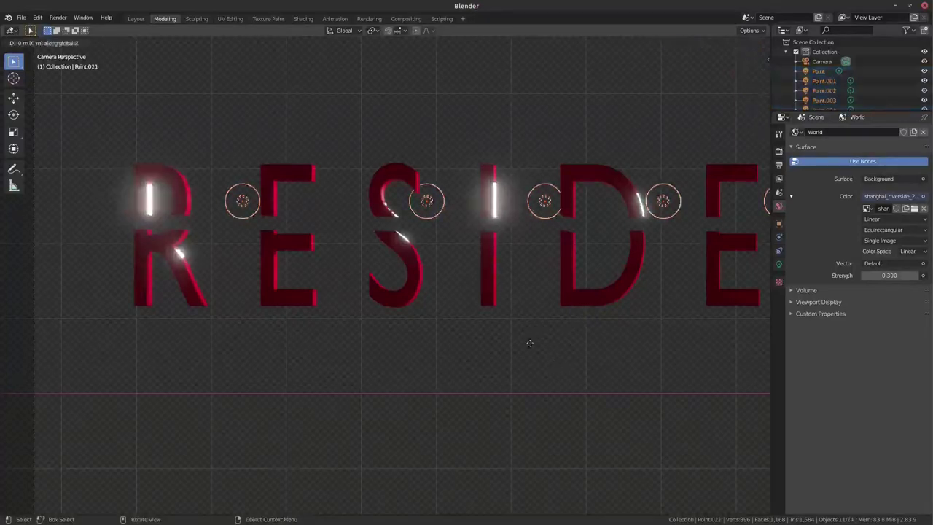
pyautogui.press('z')
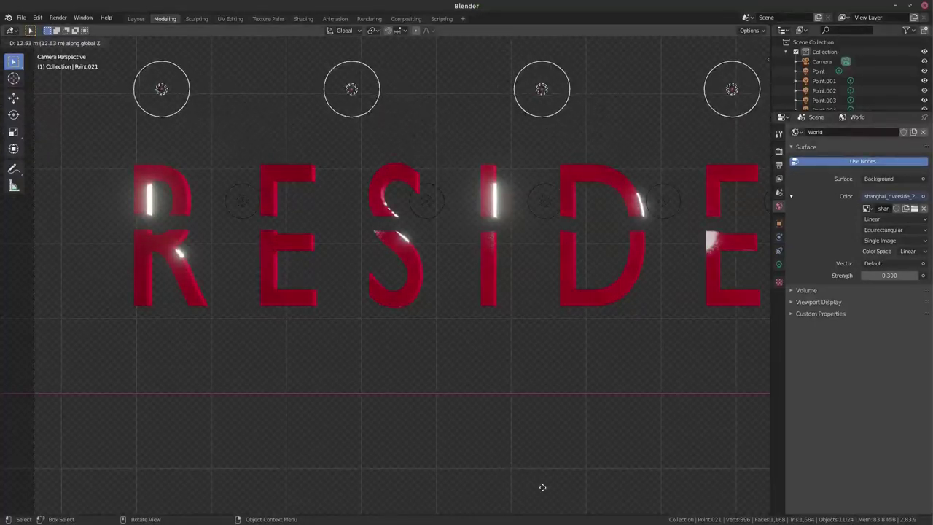
pyautogui.click(544, 355)
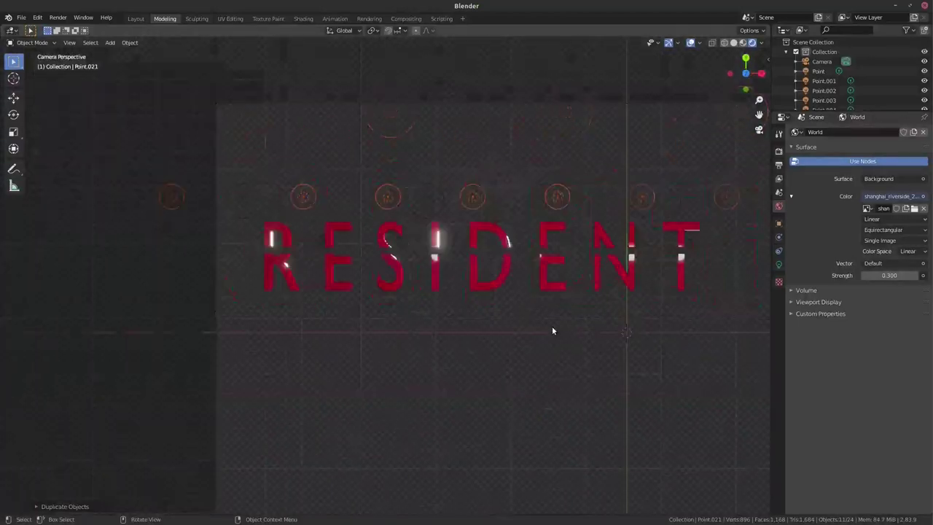
pyautogui.moveTo(758, 115)
pyautogui.mouseDown()
pyautogui.moveTo(489, 115)
pyautogui.moveTo(522, 115)
pyautogui.mouseUp()
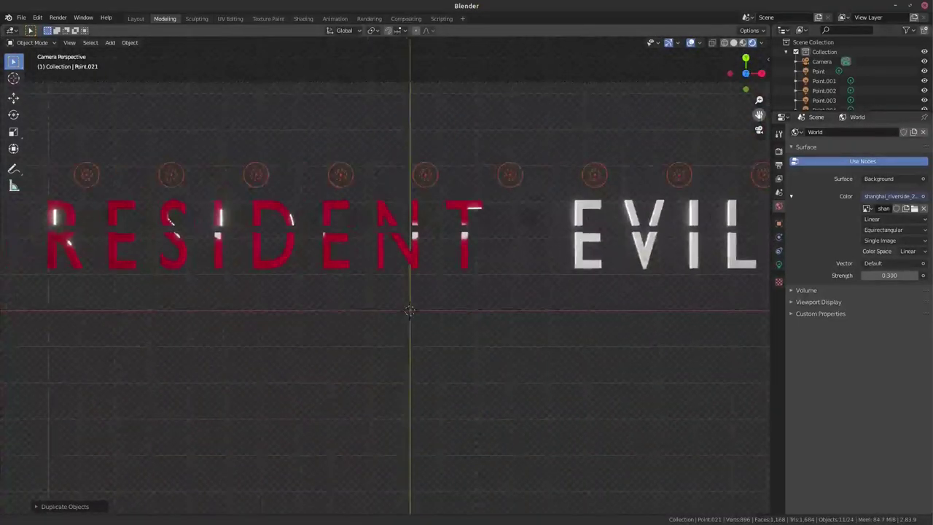
pyautogui.press('Home')
pyautogui.scroll(1, 554, 329)
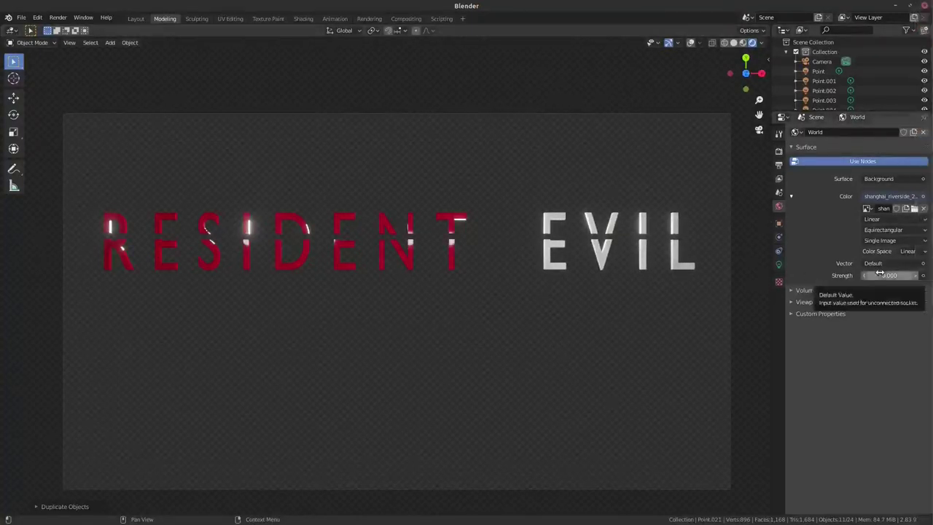
# - Uncheck Film Transparent in Render Properties so the background renders black
pyautogui.click(778, 150)
pyautogui.click(801, 326)
pyautogui.click(914, 351)
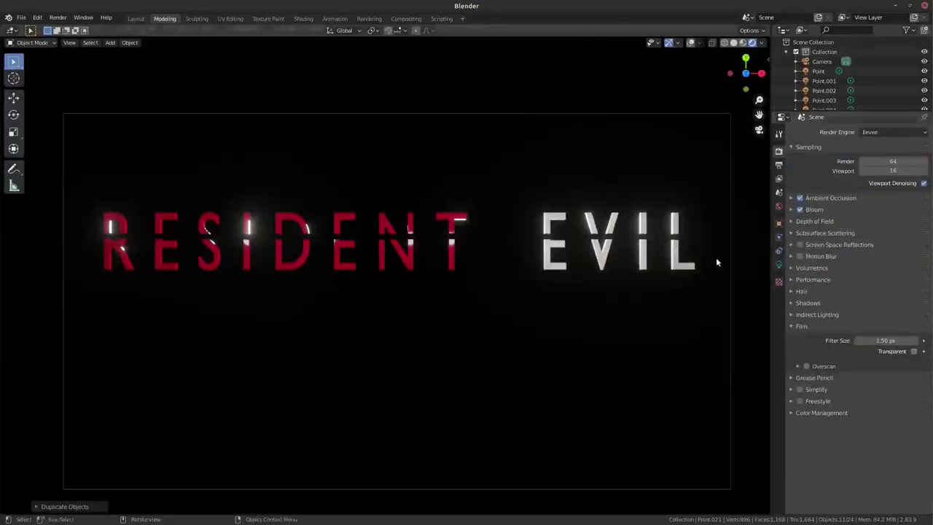
# - Slide the duplicated lights sideways along X, then start moving them along Y
pyautogui.press('g')
pyautogui.press('x')
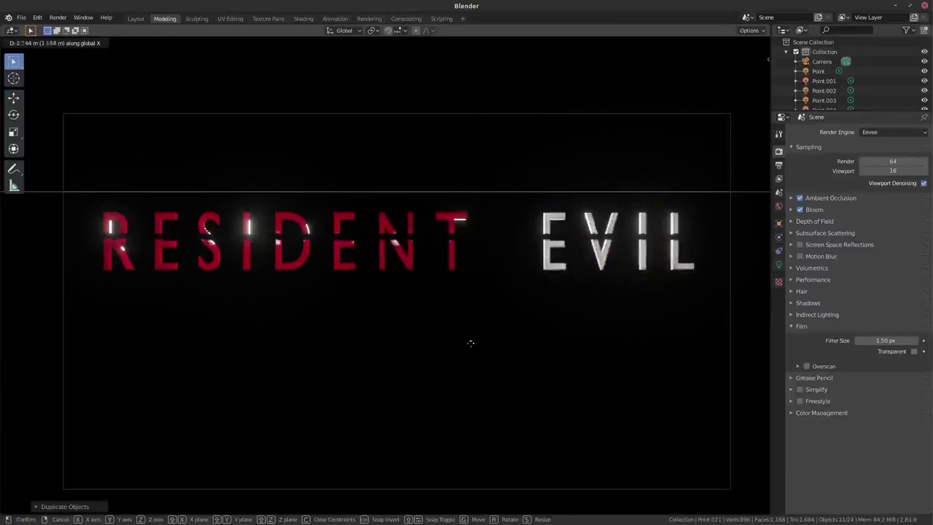
pyautogui.click(422, 354)
pyautogui.press('g')
pyautogui.press('y')
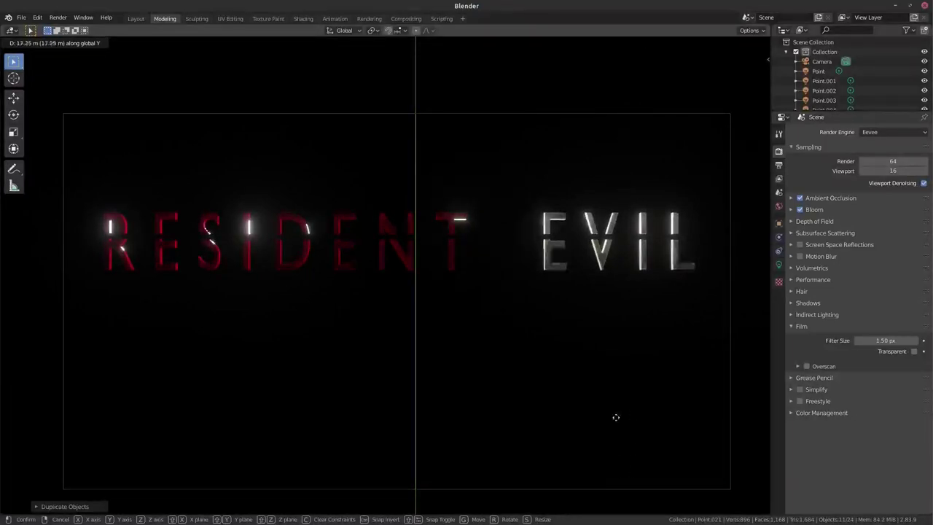
# - Confirm the lights' Y shift and add a new Text object beneath the title
pyautogui.click(633, 233)
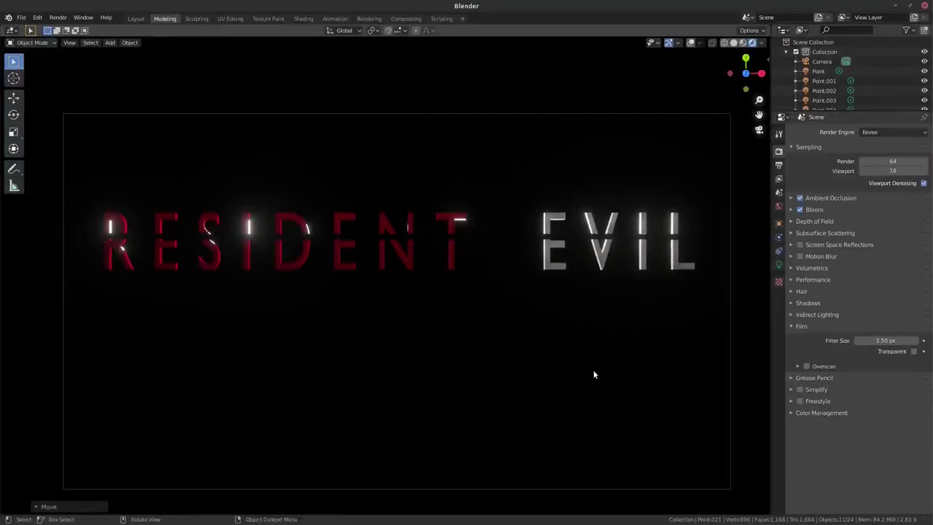
pyautogui.hotkey('shift', 'a')
pyautogui.click(559, 369)
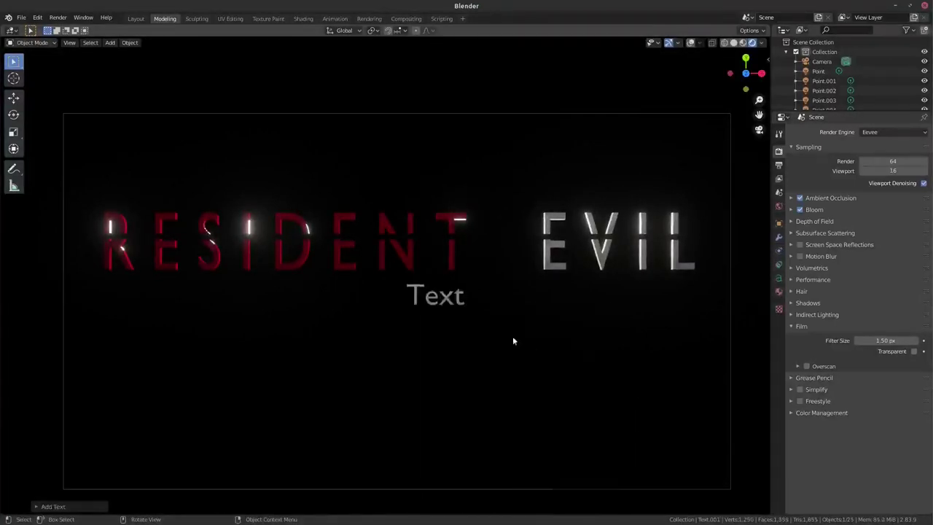
# - Replace the default text with 'WELCOME TO RACCAO CITY', correcting RACCAN to RACCAO
pyautogui.press('Tab')
pyautogui.press('BackSpace')
pyautogui.press('BackSpace')
pyautogui.press('BackSpace')
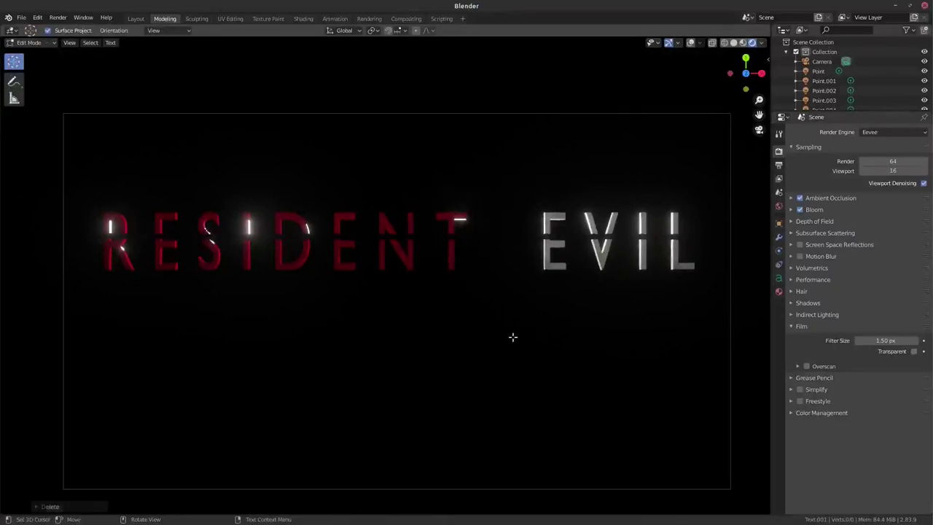
pyautogui.write('WELCOME TO RACCAN CI')
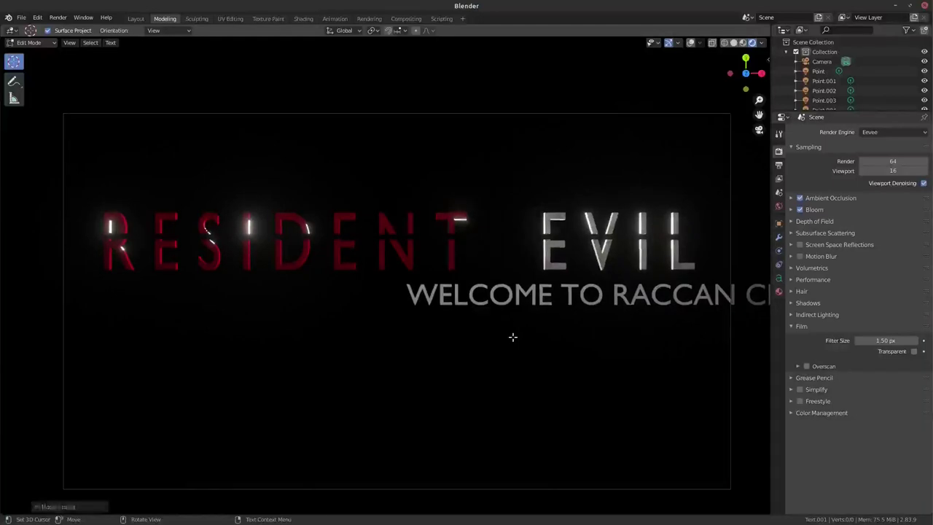
pyautogui.click(691, 43)
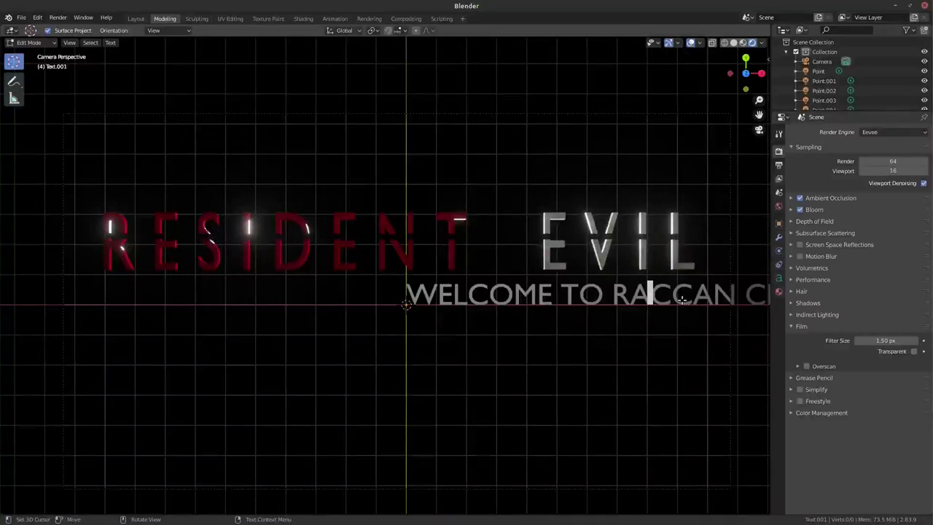
pyautogui.press('Right')
pyautogui.press('Right')
pyautogui.press('BackSpace')
pyautogui.write('O')
pyautogui.press('Tab')
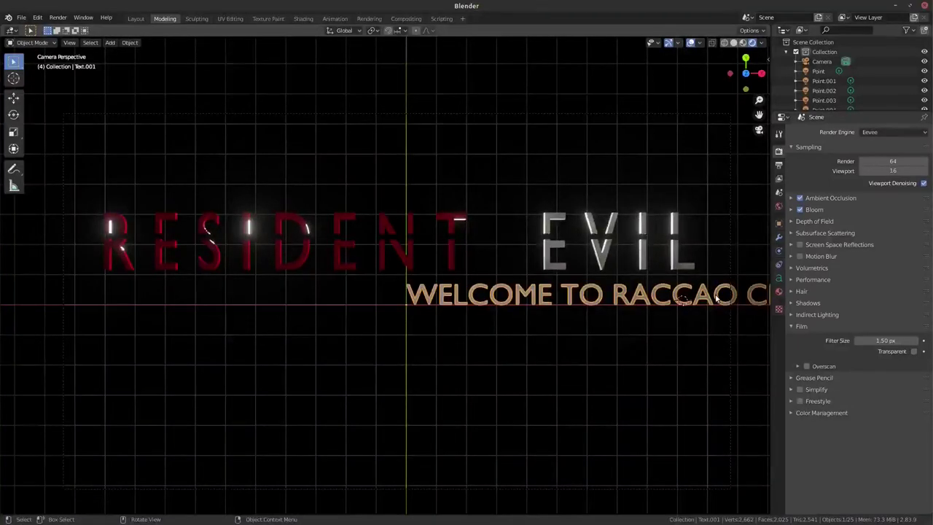
# - Shift the subtitle along X and Y so it sits beneath the RESIDENT EVIL title
pyautogui.press('g')
pyautogui.press('x')
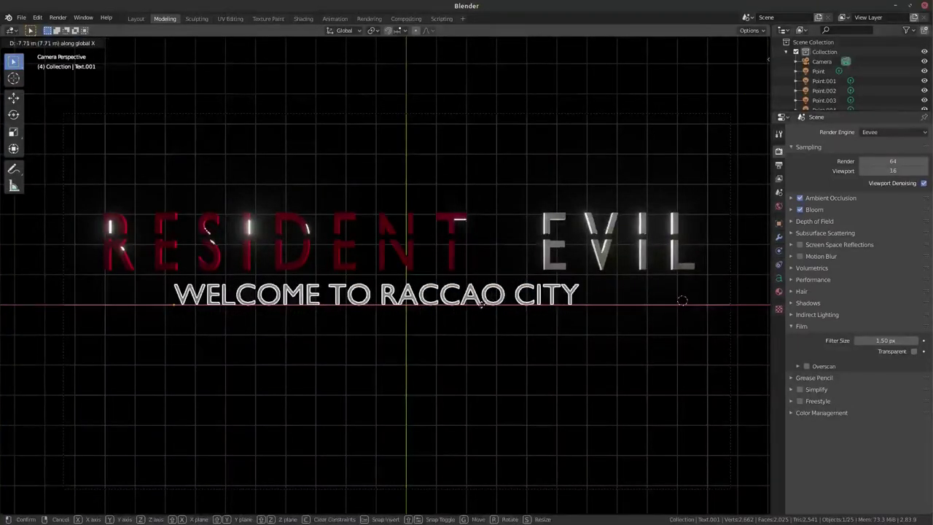
pyautogui.press('Return')
pyautogui.click(690, 42)
pyautogui.press('g')
pyautogui.press('x')
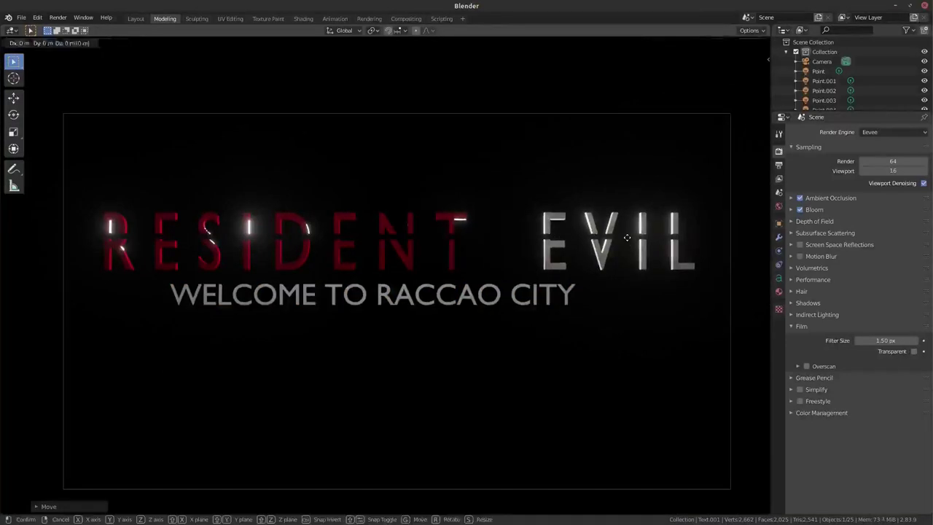
pyautogui.press('y')
pyautogui.press('Return')
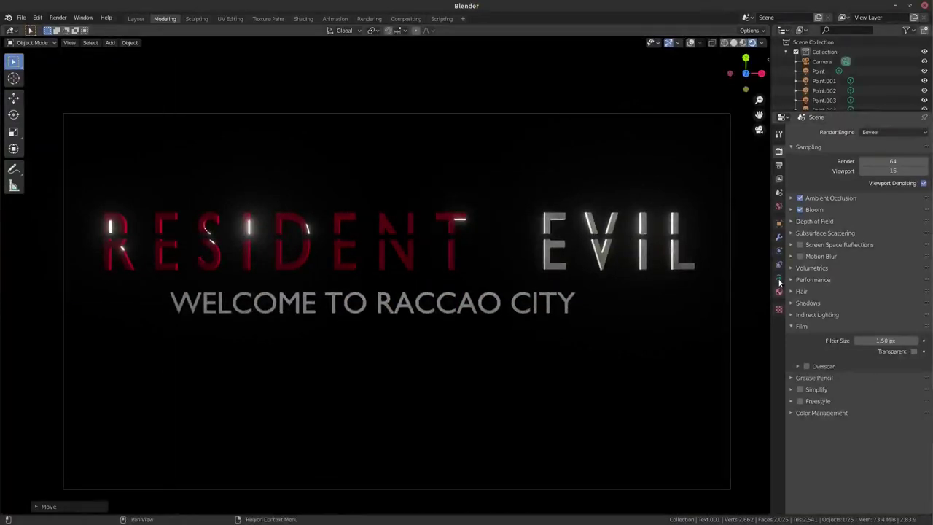
# - Set the subtitle's Paragraph Character Spacing to 1.6
pyautogui.click(778, 278)
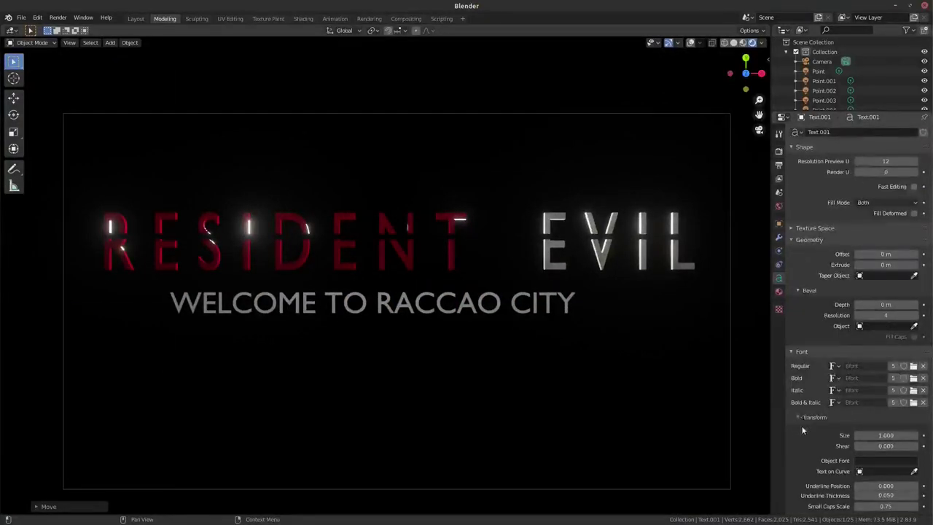
pyautogui.scroll(-5, 800, 421)
pyautogui.moveTo(885, 398); pyautogui.dragTo(908, 398)
pyautogui.moveTo(885, 489)
pyautogui.mouseDown()
pyautogui.moveTo(911, 489)
pyautogui.moveTo(858, 494)
pyautogui.mouseUp()
# - Recentre the subtitle along X, lower it slightly along Z, and check it in camera view
pyautogui.press('g')
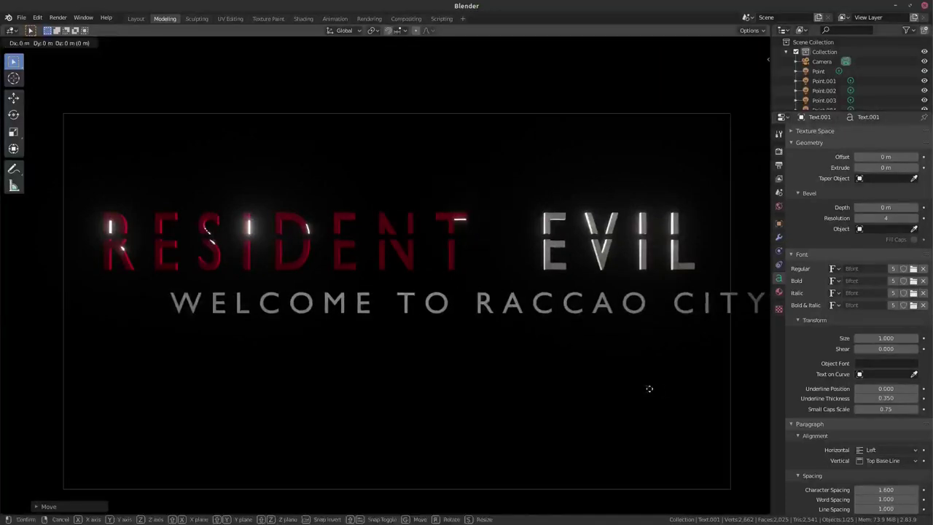
pyautogui.press('x')
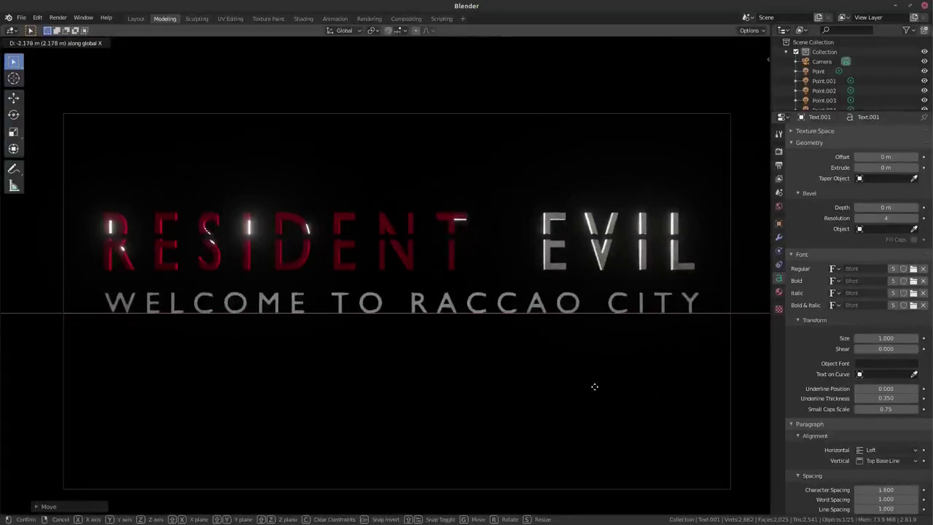
pyautogui.click(592, 387)
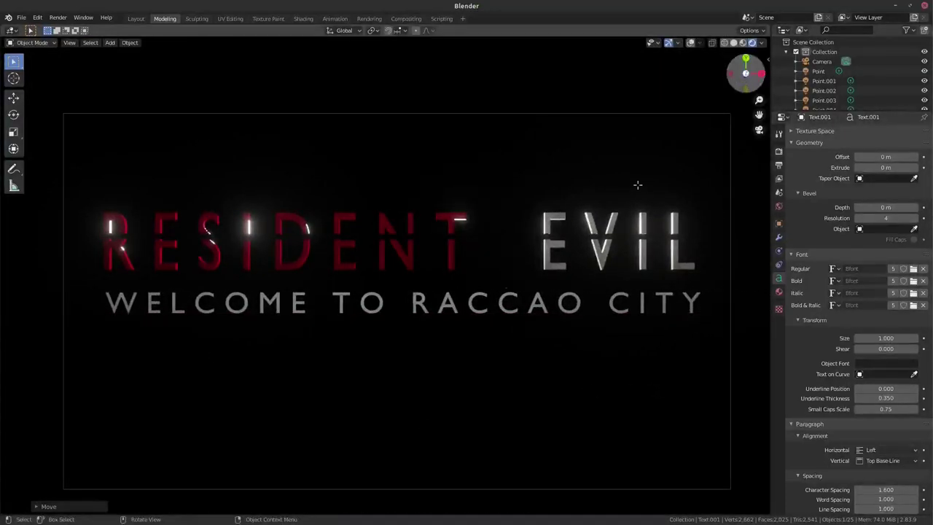
pyautogui.press('g')
pyautogui.press('z')
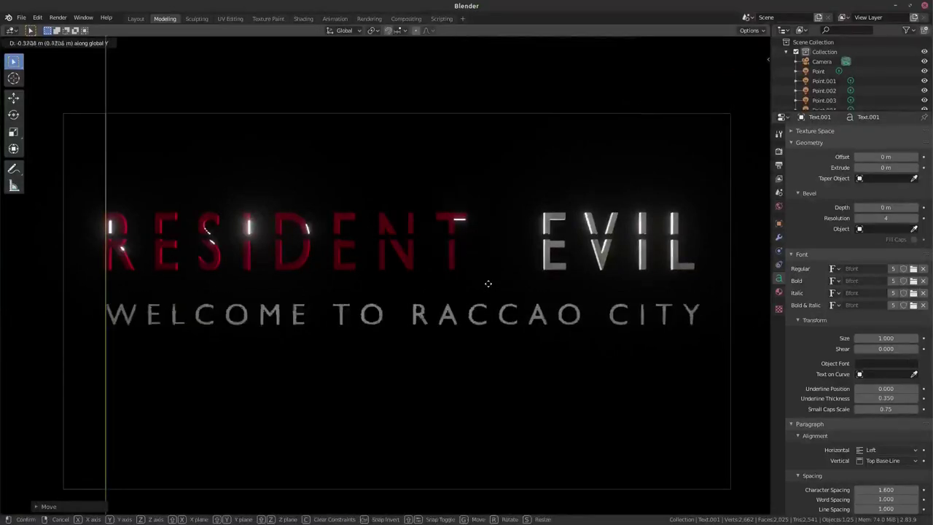
pyautogui.click(489, 289)
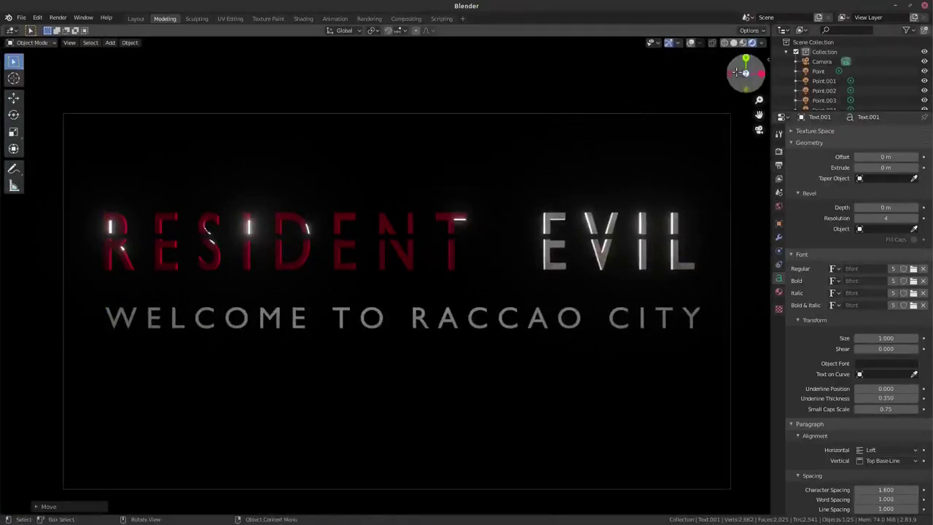
pyautogui.moveTo(747, 71); pyautogui.dragTo(734, 78)
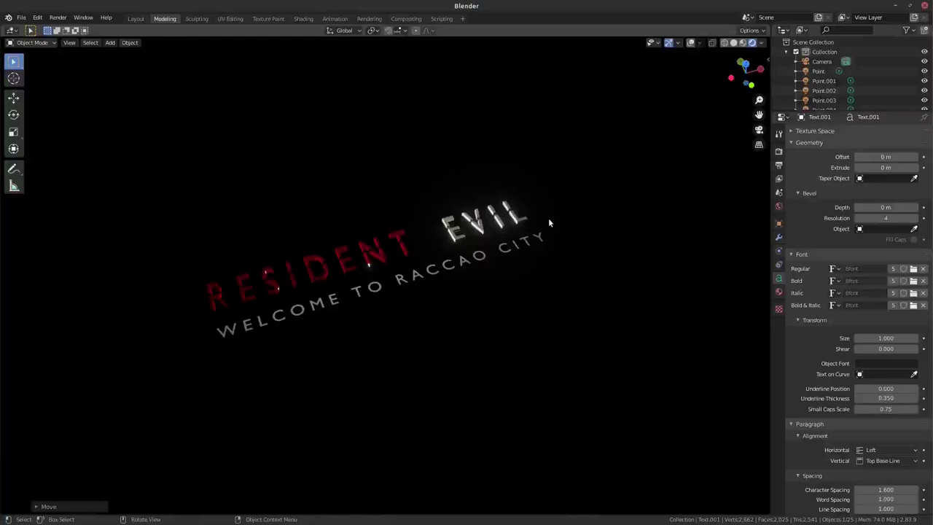
pyautogui.press('KP_0')
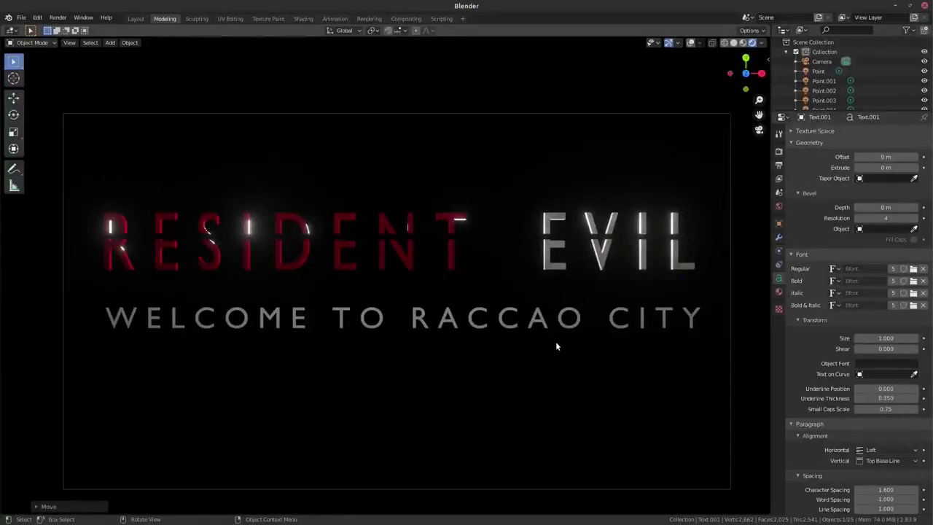
pyautogui.keyDown('shift'); pyautogui.click(385, 228); pyautogui.keyUp('shift')
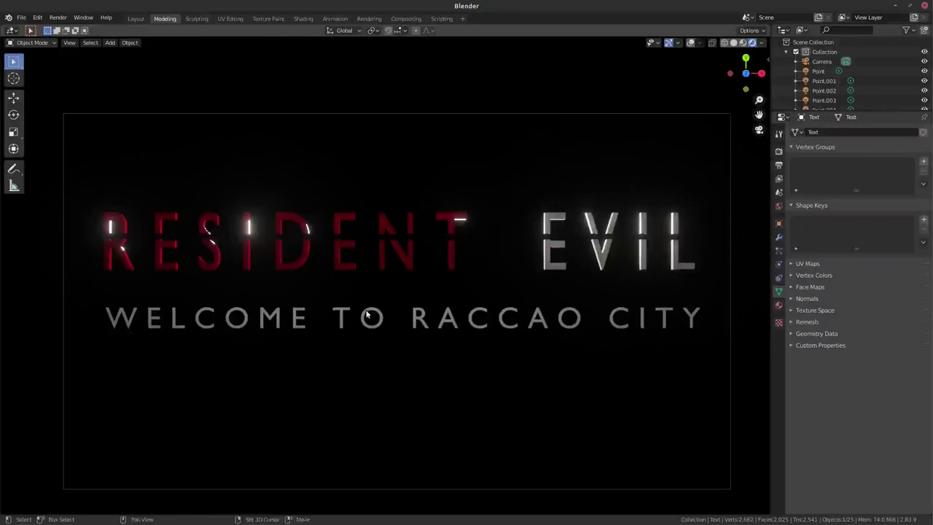
# - Try moving the title and subtitle along Y, cancel, and switch the viewport to grey shading
pyautogui.keyDown('shift'); pyautogui.click(362, 314); pyautogui.keyUp('shift')
pyautogui.press('g')
pyautogui.press('y')
pyautogui.rightClick(362, 386)
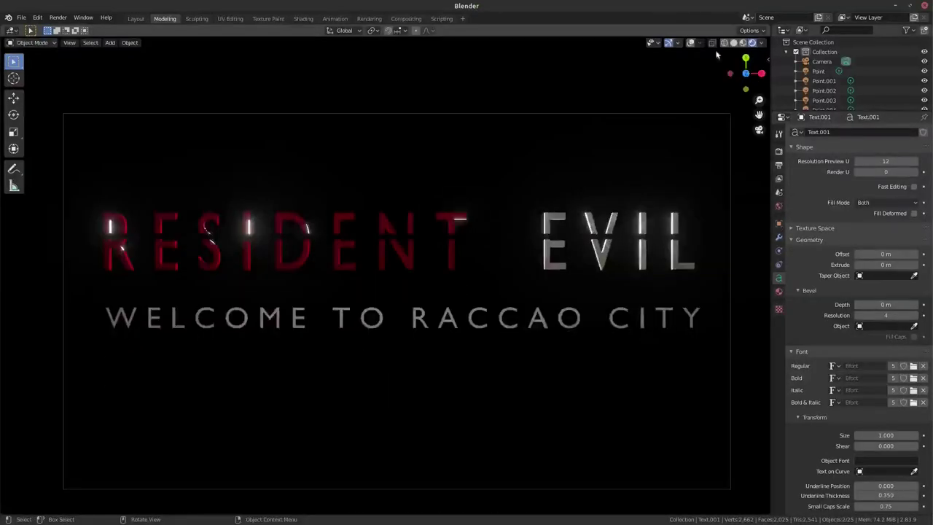
pyautogui.click(733, 43)
pyautogui.click(733, 43)
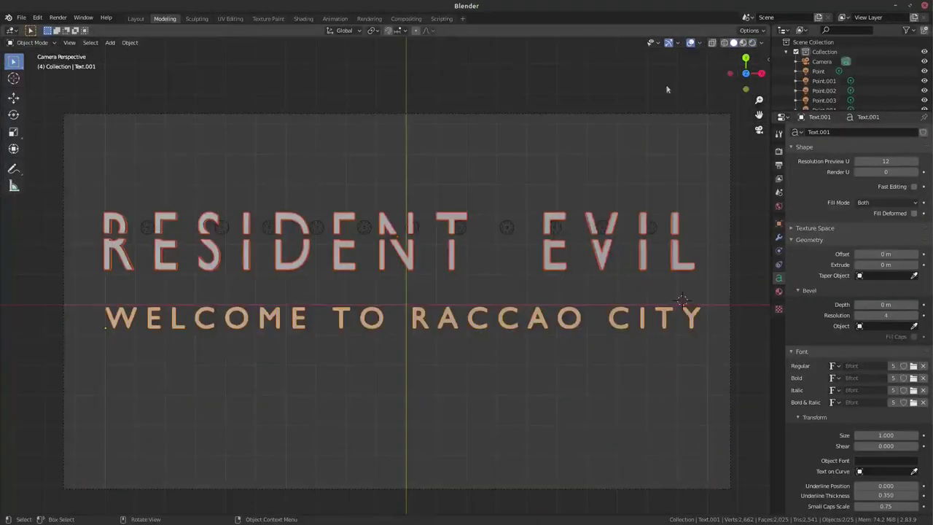
# - Box-select the title and nearby lights and lower them along Y, then open File > Import
pyautogui.moveTo(83, 149); pyautogui.dragTo(712, 440)
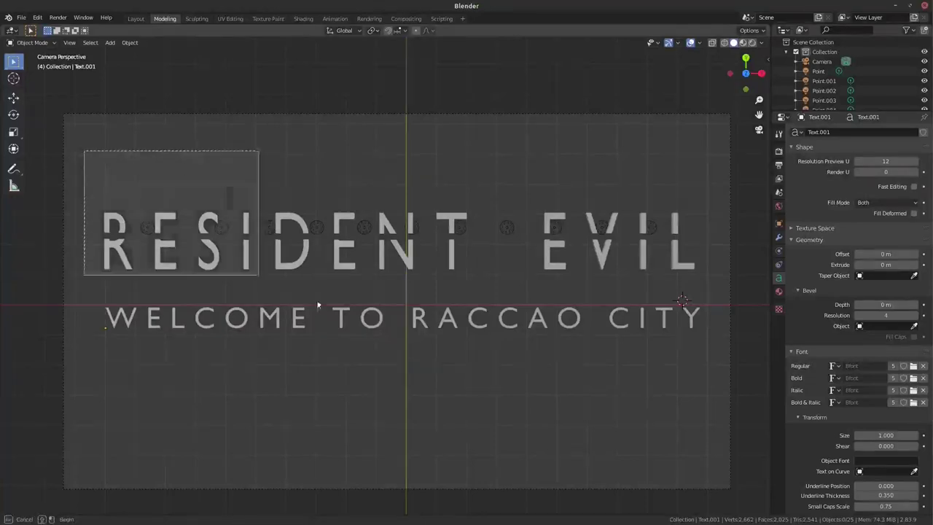
pyautogui.press('g')
pyautogui.press('y')
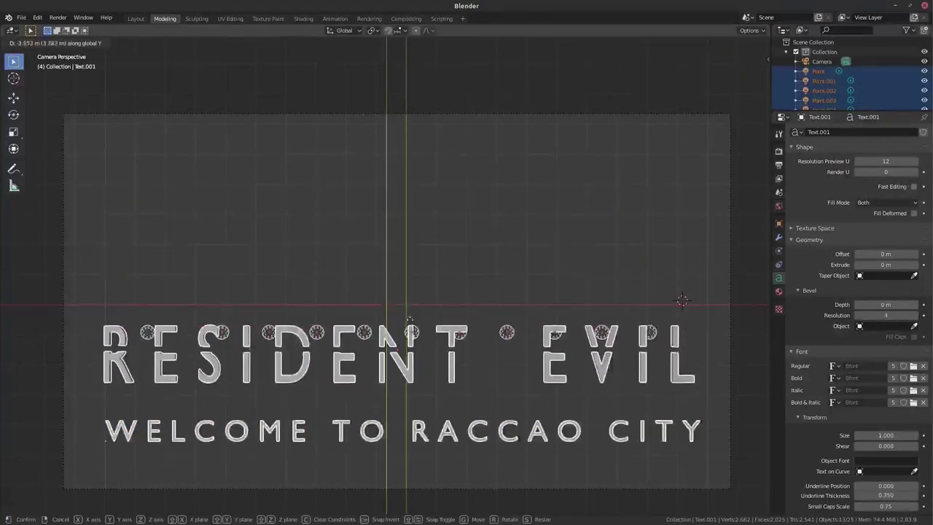
pyautogui.click(410, 329)
pyautogui.click(37, 17)
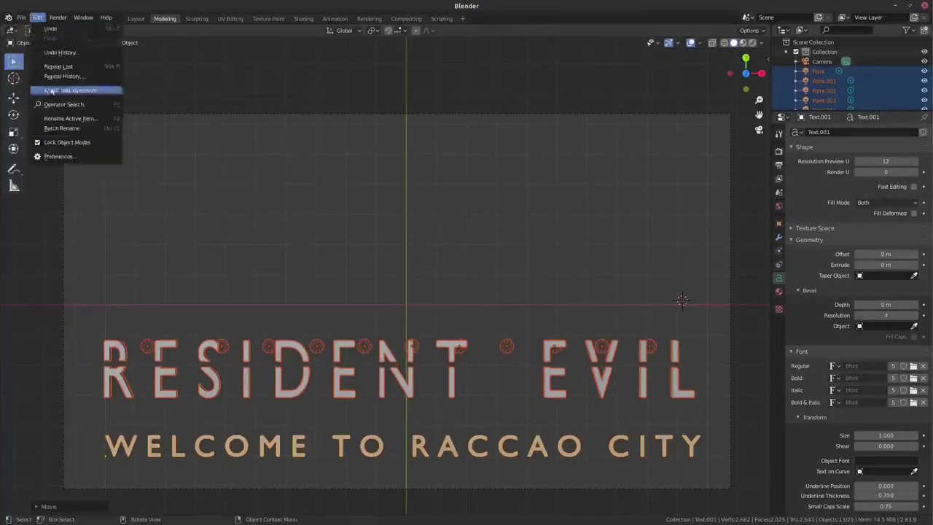
pyautogui.click(21, 17)
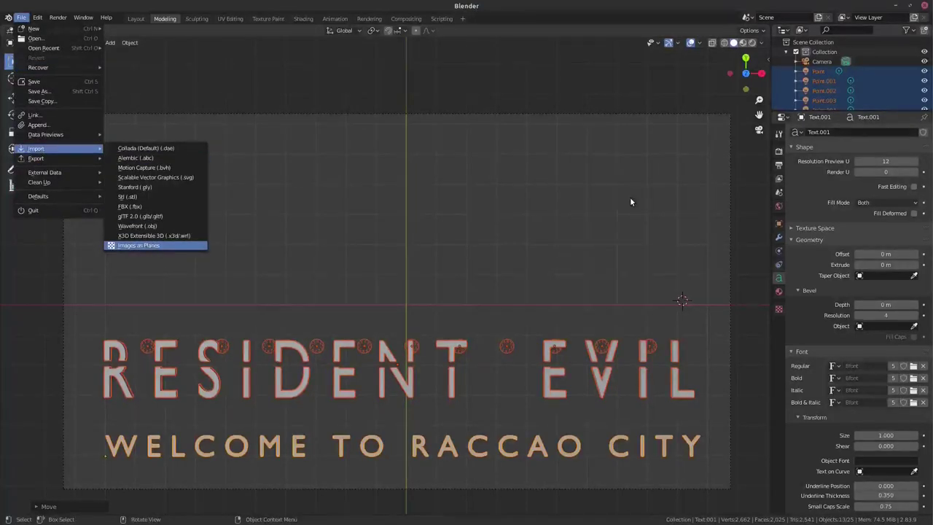
# - Import the Buildings0163 refinery photo from the texture folder via Images as Planes
pyautogui.press('Return')
pyautogui.click(246, 351)
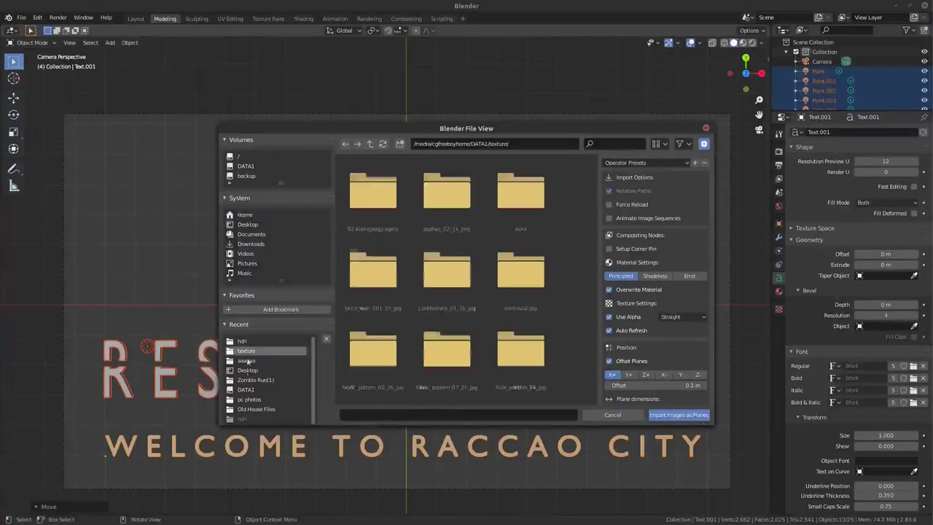
pyautogui.scroll(-1, 418, 256)
pyautogui.scroll(-2, 418, 255)
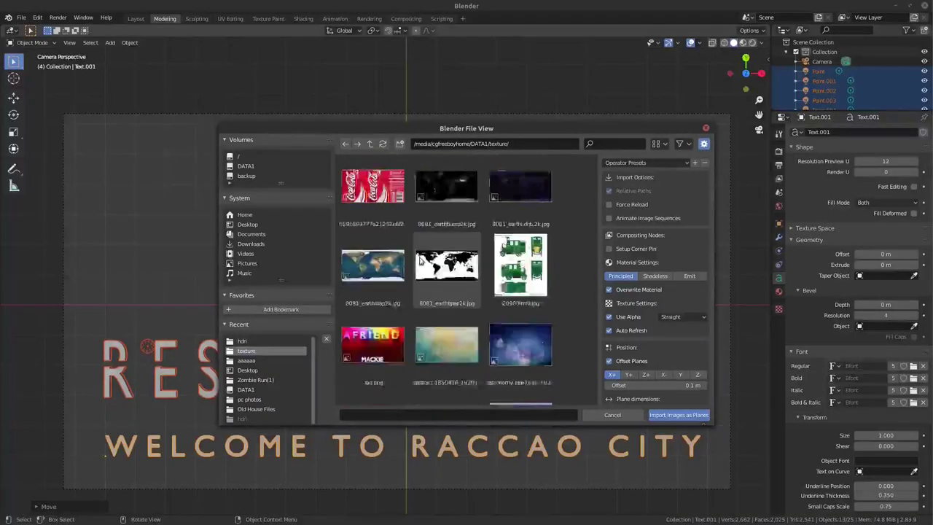
pyautogui.scroll(-1, 418, 256)
pyautogui.scroll(-1, 421, 262)
pyautogui.scroll(-3, 420, 262)
pyautogui.scroll(-3, 421, 263)
pyautogui.scroll(-3, 421, 260)
pyautogui.scroll(-3, 421, 260)
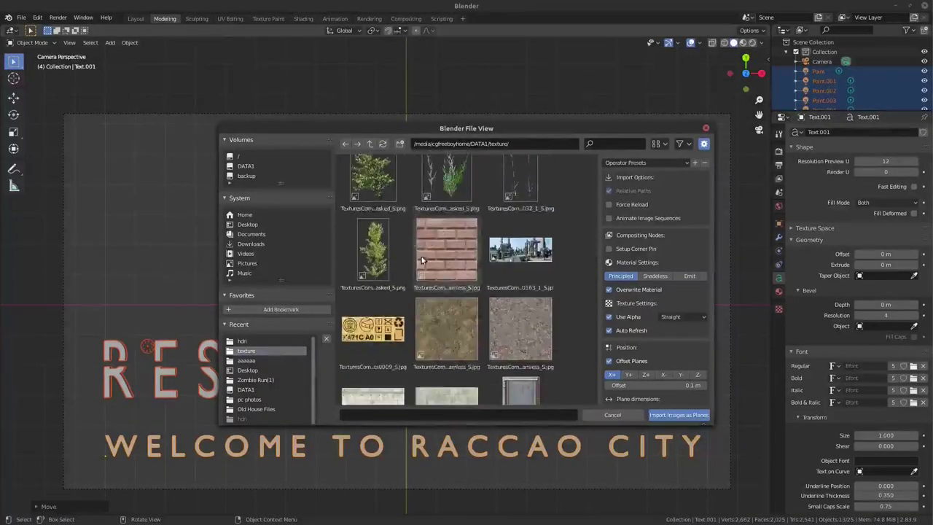
pyautogui.click(520, 248)
pyautogui.click(679, 414)
# - Centre the image plane in the frame, preview rendered shading, and scale it about 10x
pyautogui.press('g')
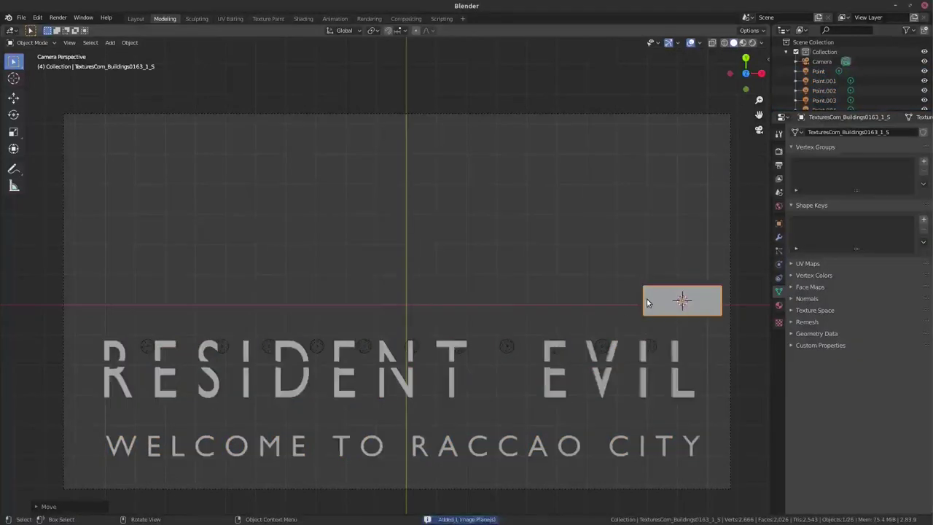
pyautogui.click(366, 228)
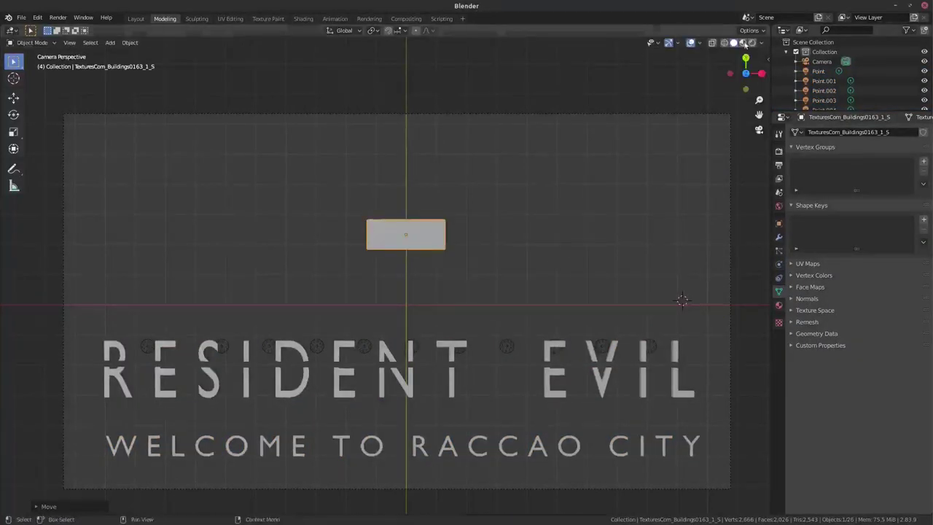
pyautogui.press('z')
pyautogui.press('s')
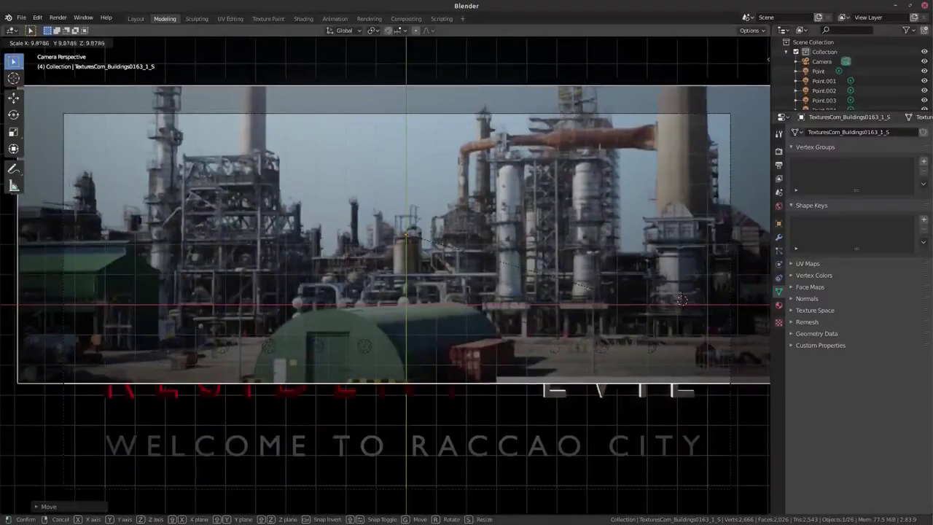
pyautogui.click(335, 372)
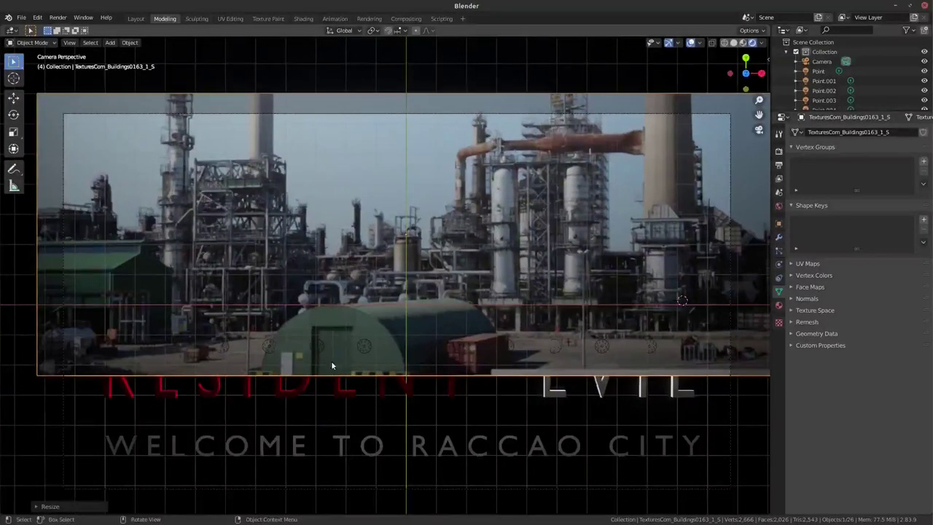
# - Raise the backdrop along Y to fill the upper camera frame and hide the overlays
pyautogui.press('g')
pyautogui.press('y')
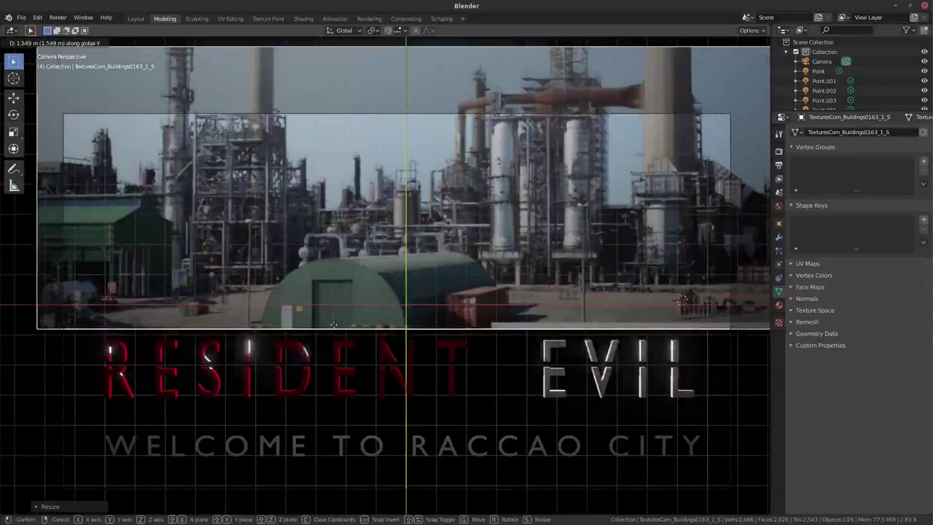
pyautogui.click(331, 331)
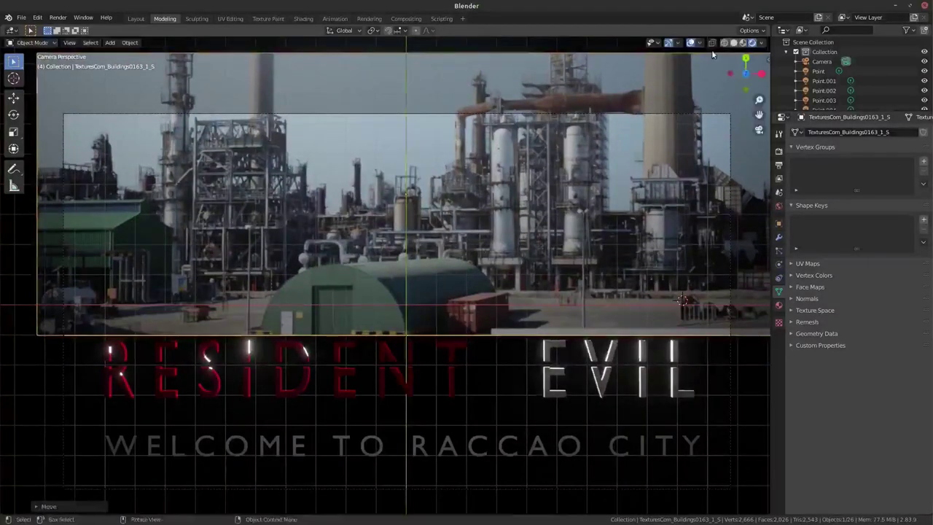
pyautogui.click(690, 43)
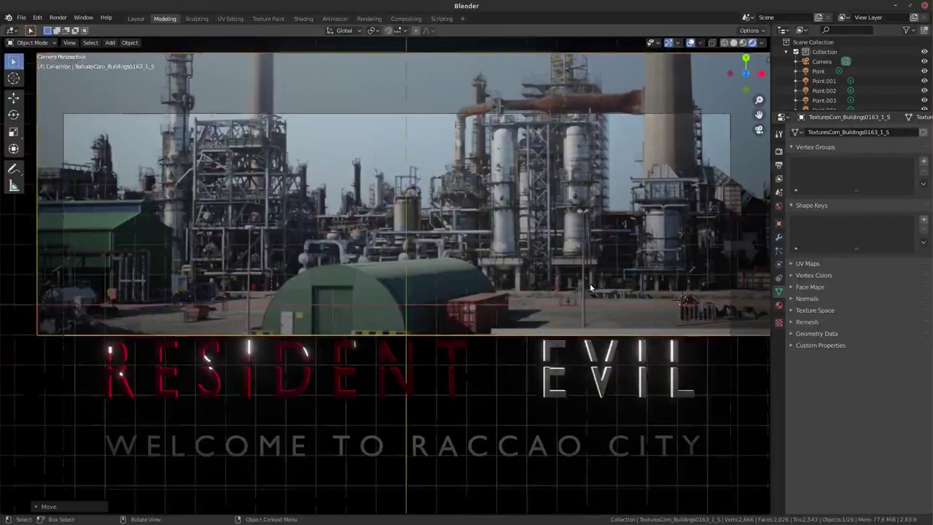
pyautogui.hotkey('shift', 'alt', 'z')
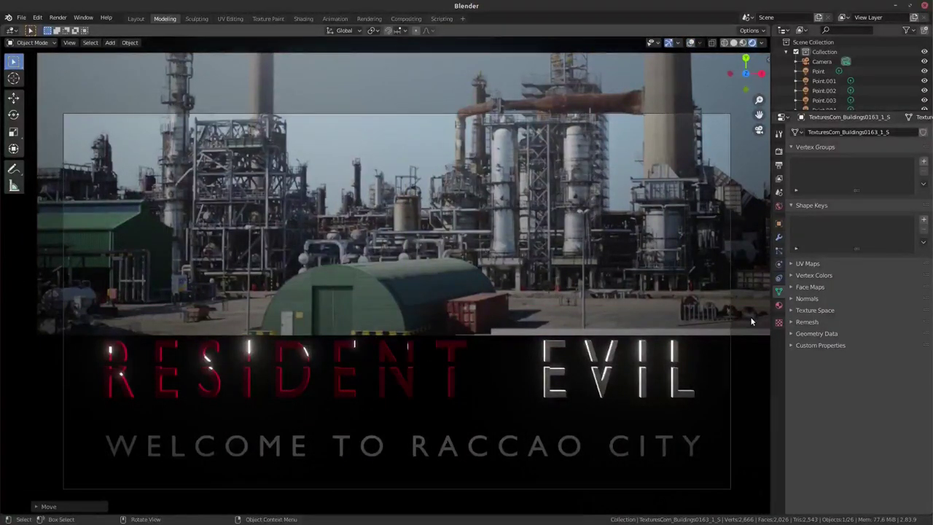
pyautogui.click(778, 306)
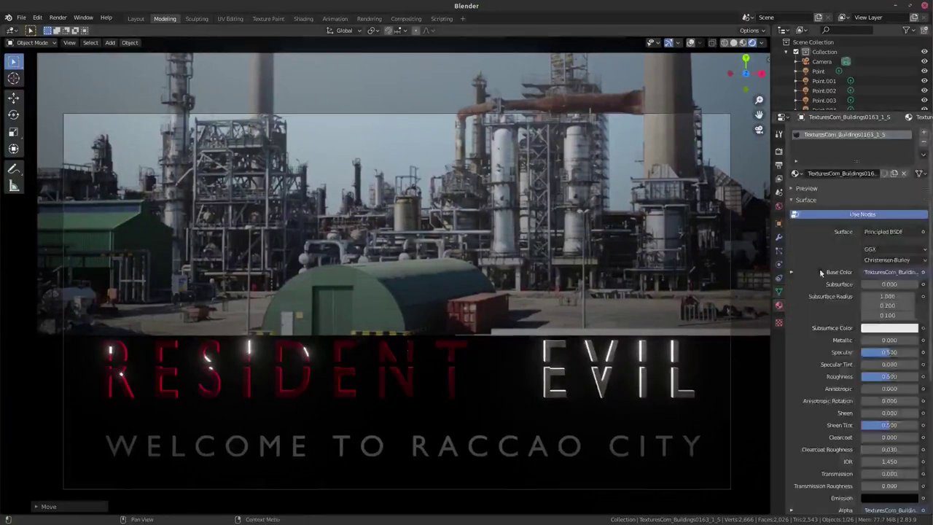
# - Swap the Base Color image texture for the MountainsGreen masked PNG mountain valley image
pyautogui.click(790, 272)
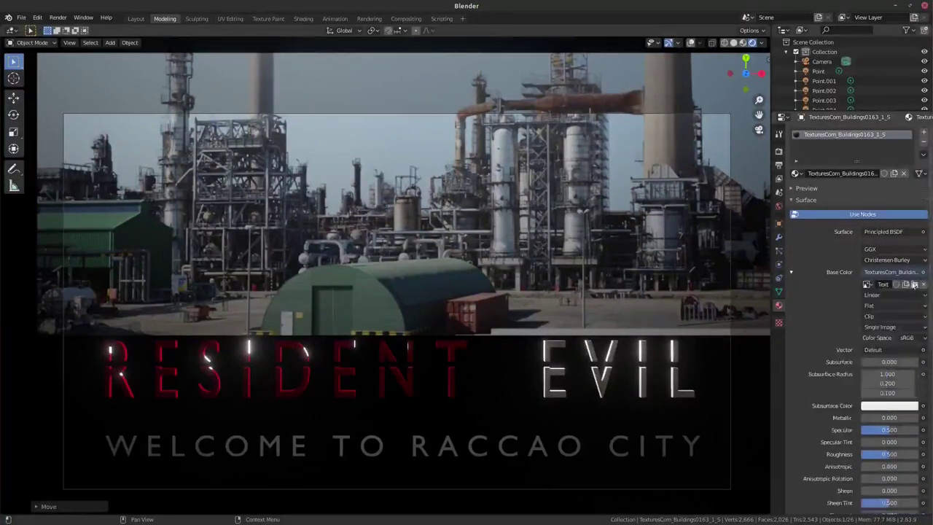
pyautogui.click(914, 284)
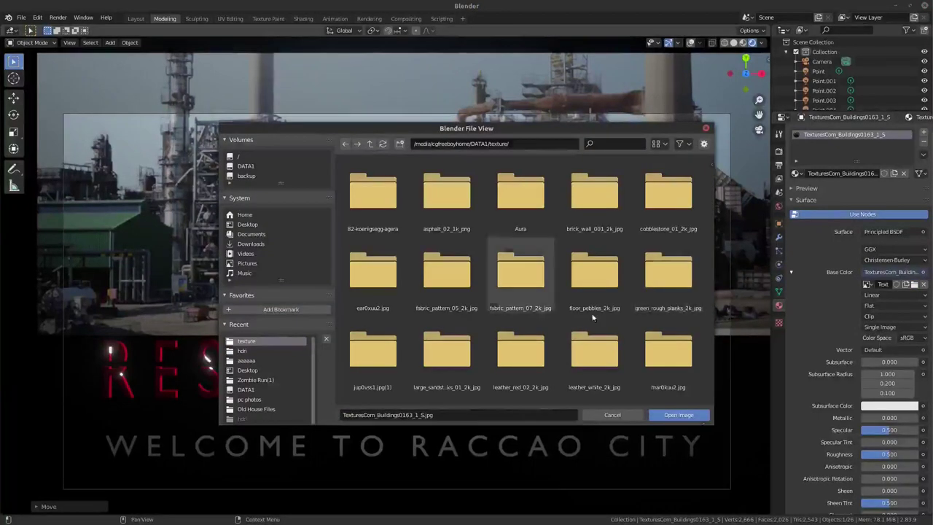
pyautogui.scroll(-5, 544, 269)
pyautogui.scroll(-3, 543, 272)
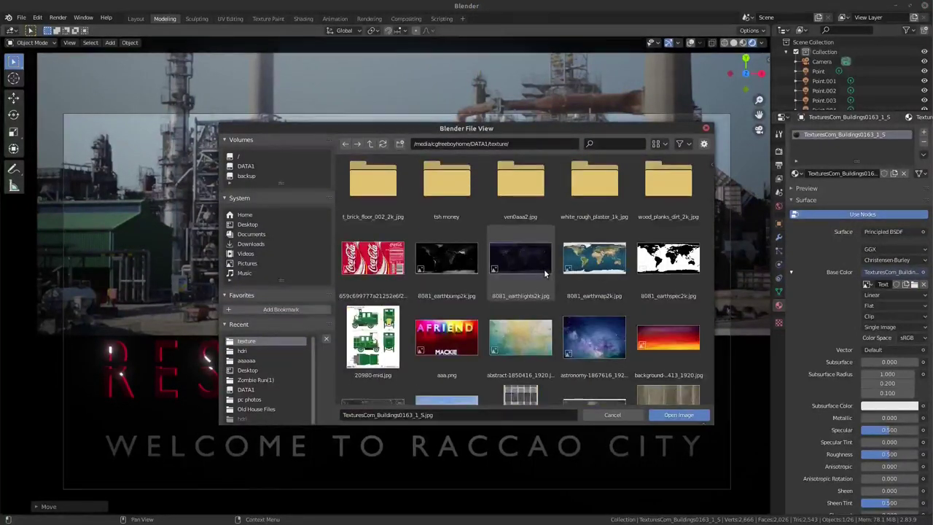
pyautogui.scroll(-3, 543, 272)
pyautogui.scroll(2, 544, 273)
pyautogui.scroll(-4, 544, 272)
pyautogui.scroll(-4, 543, 273)
pyautogui.scroll(-4, 545, 273)
pyautogui.scroll(4, 545, 273)
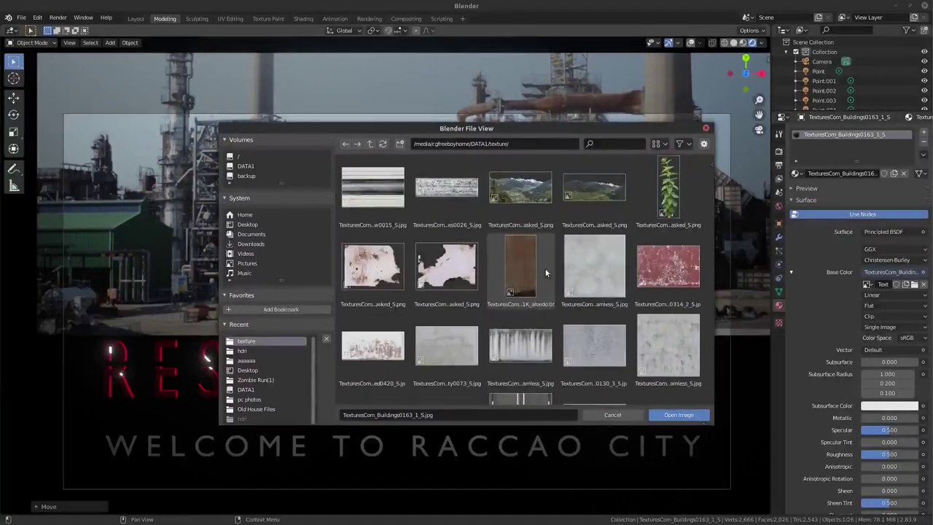
pyautogui.click(520, 191)
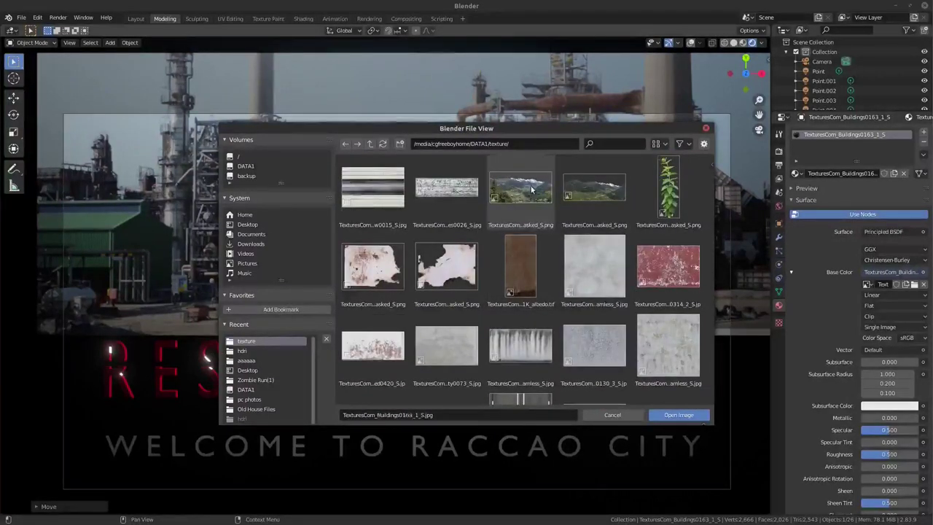
pyautogui.click(679, 416)
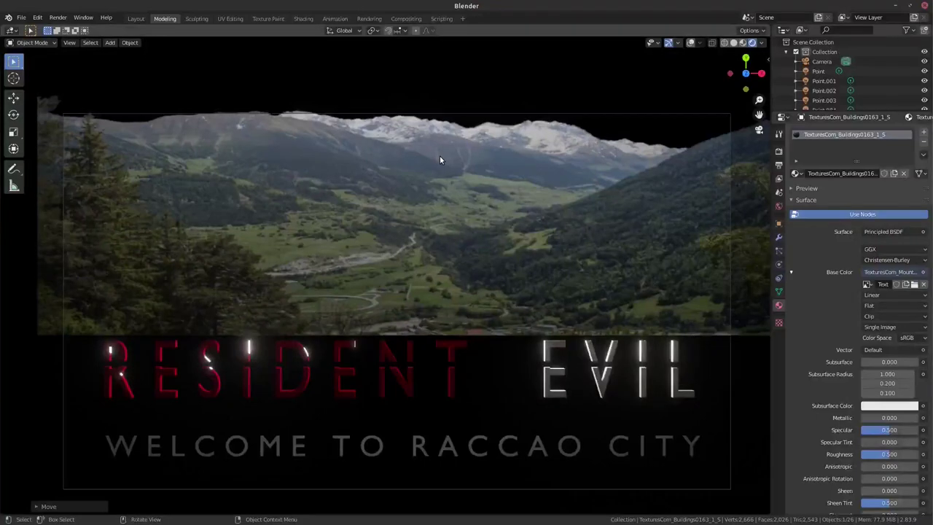
# - Lower the backdrop plane about 5.4 m along Y and return to solid shading
pyautogui.press('g')
pyautogui.press('y')
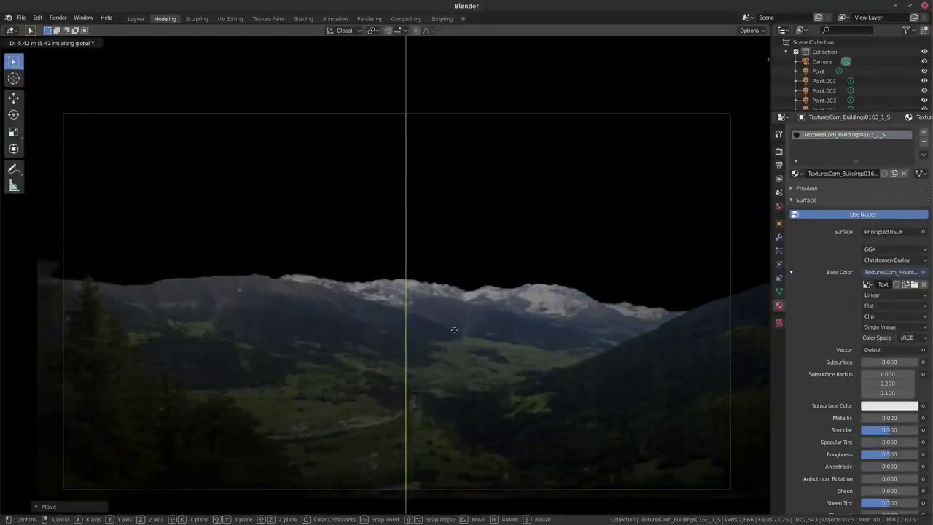
pyautogui.click(458, 322)
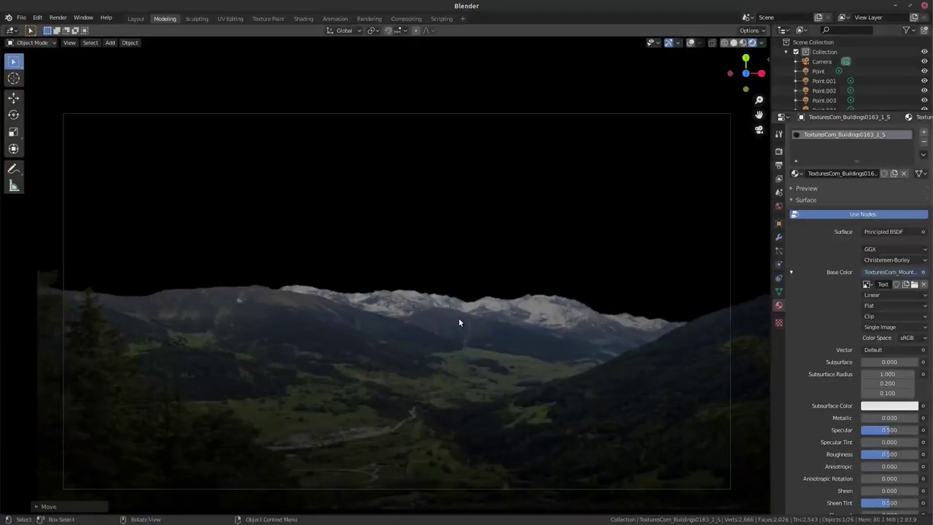
pyautogui.click(733, 43)
pyautogui.moveTo(745, 72); pyautogui.dragTo(746, 72)
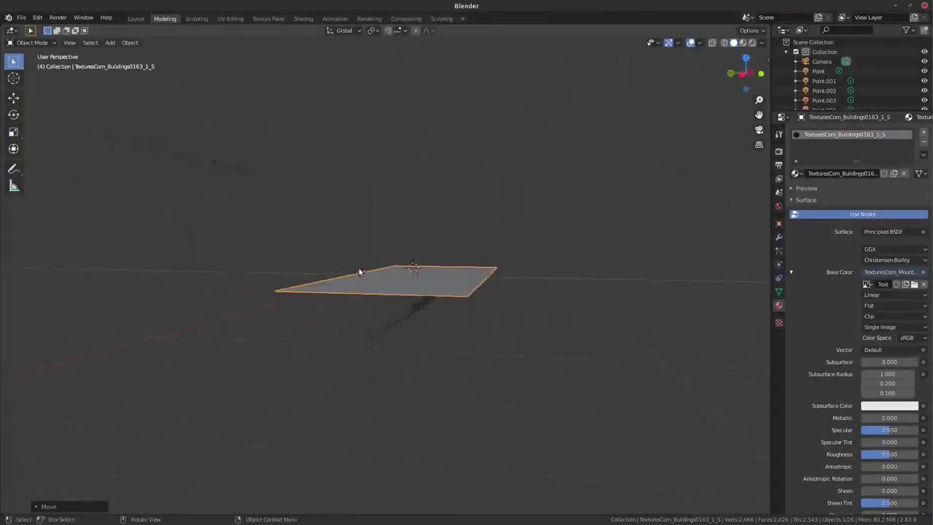
# - Delete the image plane, reposition the lights and title pieces, and return to camera view
pyautogui.press('Delete')
pyautogui.moveTo(357, 217); pyautogui.dragTo(507, 384)
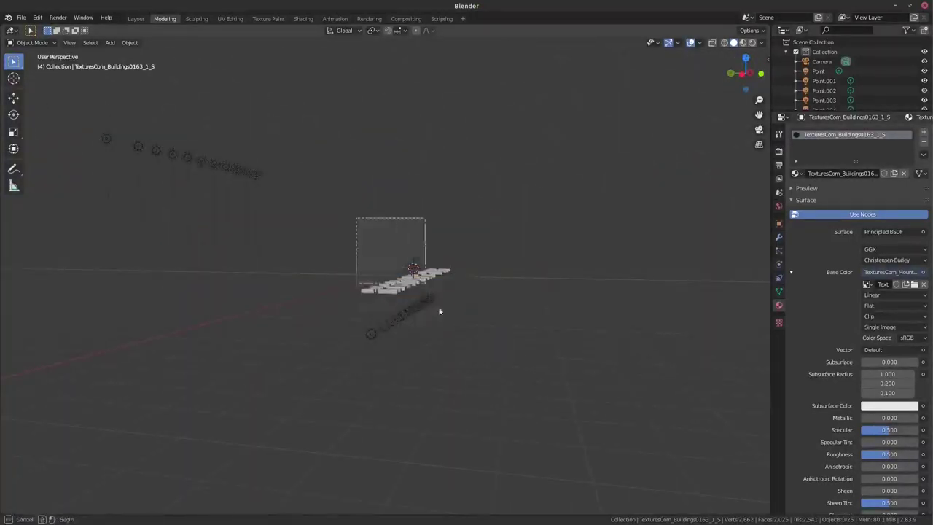
pyautogui.press('g')
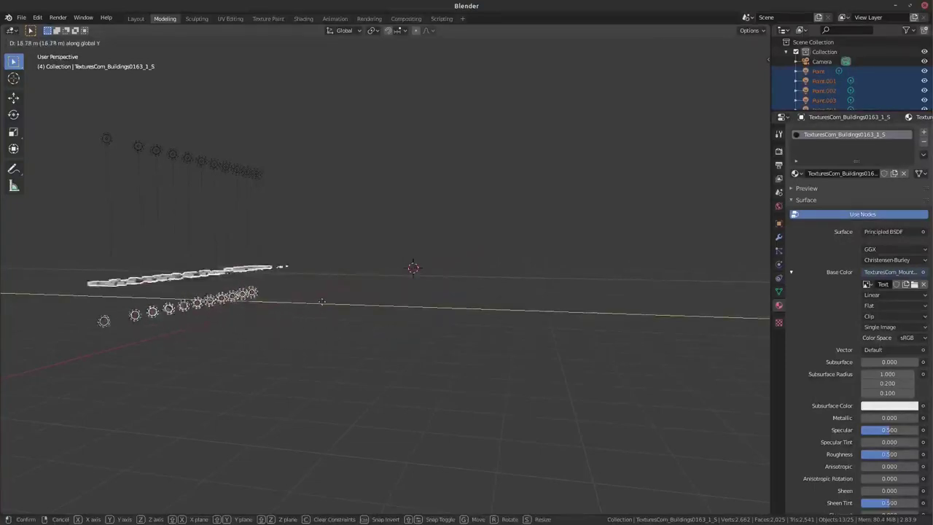
pyautogui.click(298, 300)
pyautogui.press('KP_0')
pyautogui.scroll(-4, 299, 303)
# - Select the title text with its lights and lower them along Y
pyautogui.moveTo(242, 63); pyautogui.dragTo(574, 186)
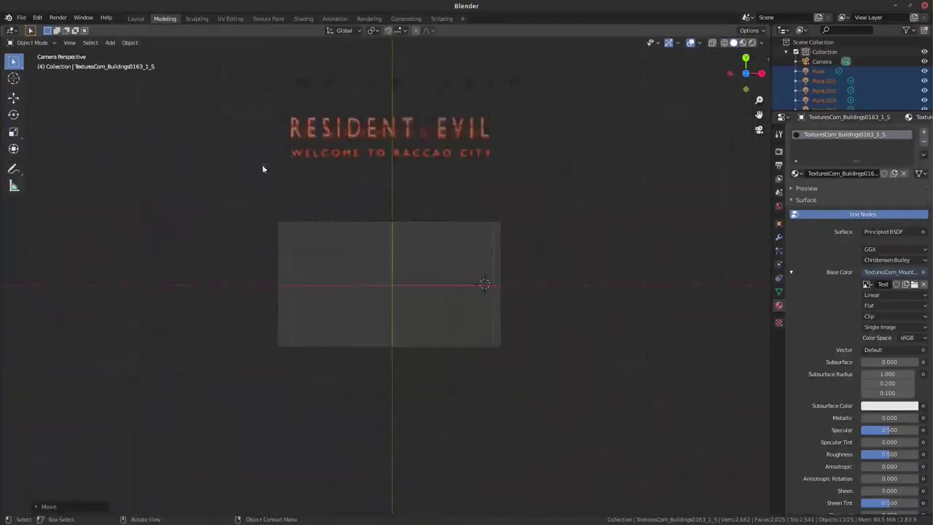
pyautogui.press('g')
pyautogui.press('y')
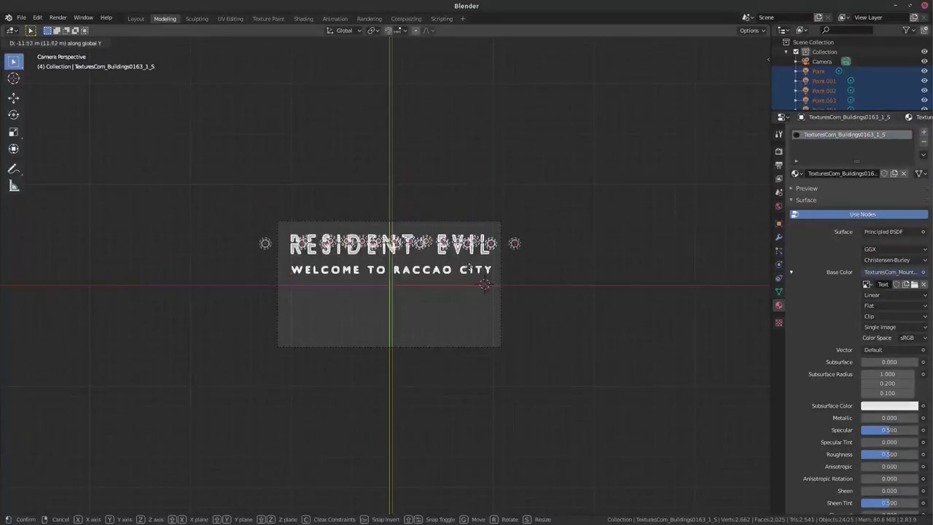
pyautogui.click(437, 261)
pyautogui.scroll(1, 437, 260)
pyautogui.scroll(3, 436, 256)
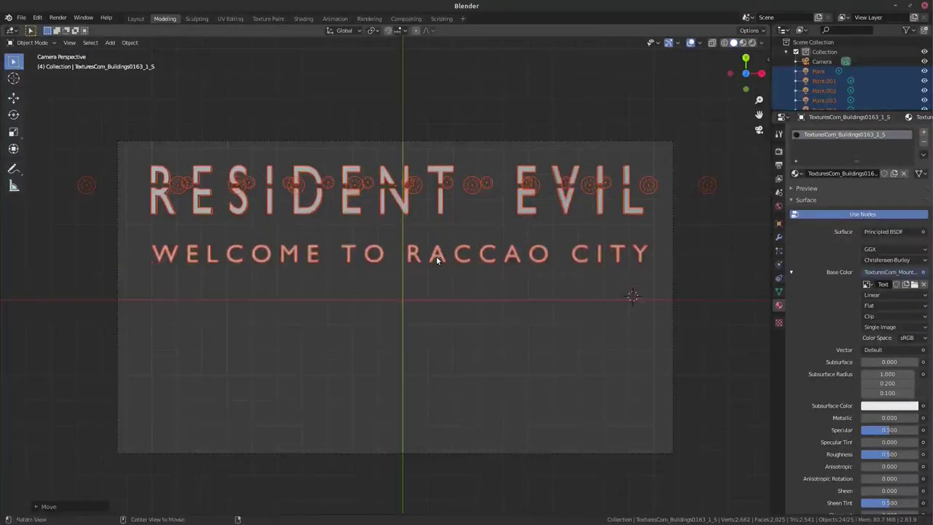
# - Pause the background music, preview rendered shading, select the mountain plane and hide overlays
pyautogui.hotkey('shift', 'a')
pyautogui.click(436, 256)
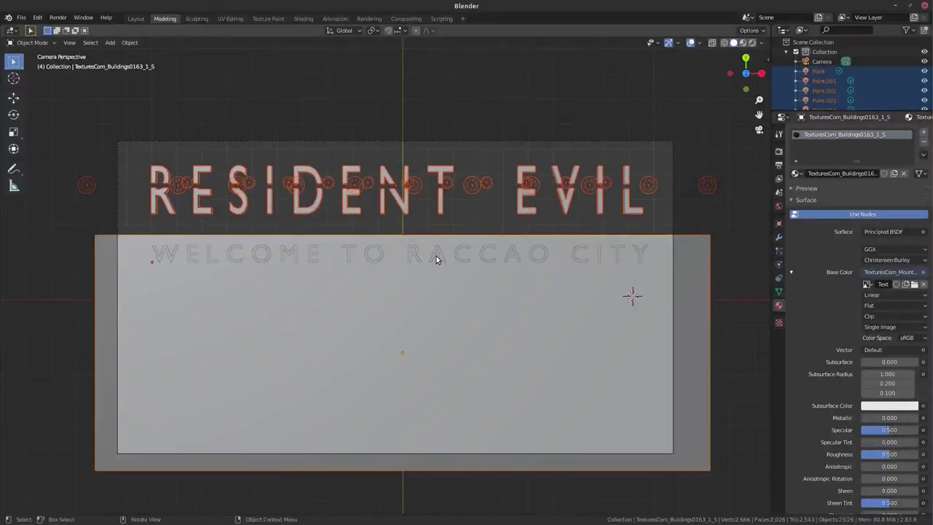
pyautogui.moveTo(923, 143)
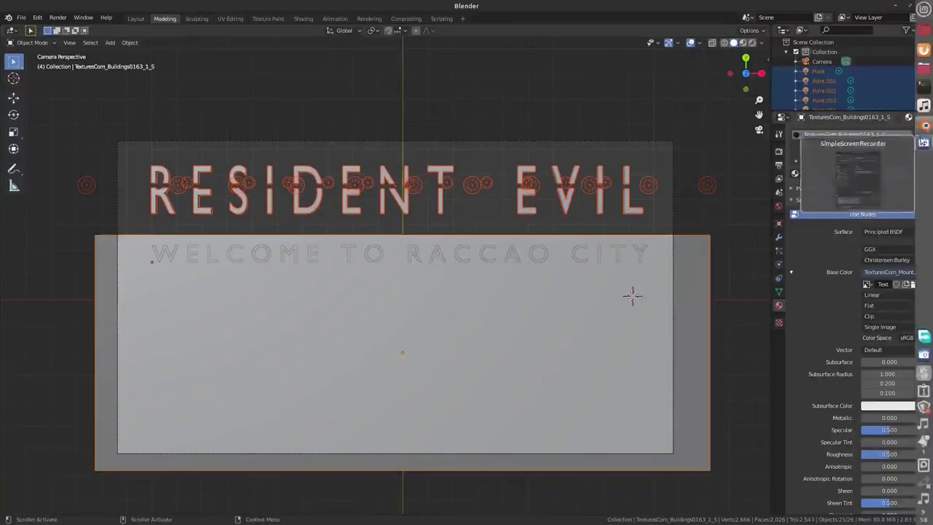
pyautogui.click(923, 106)
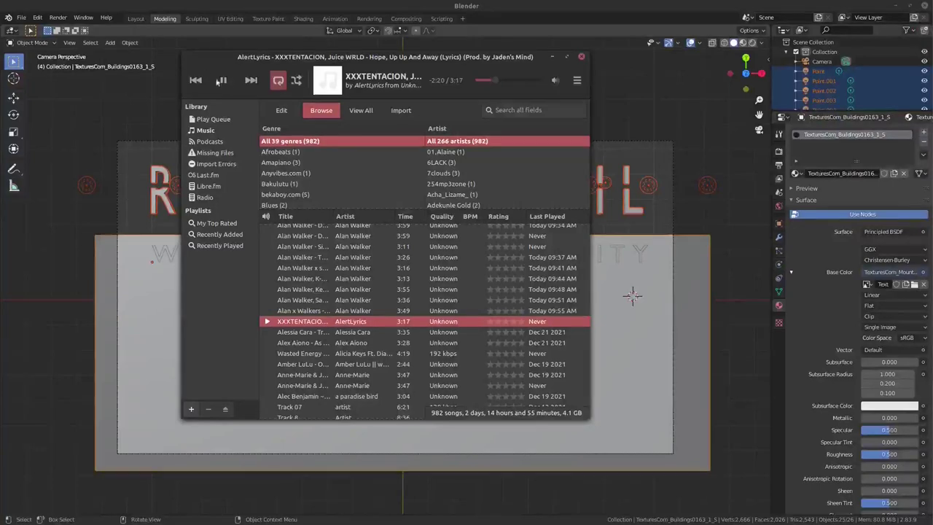
pyautogui.click(223, 80)
pyautogui.click(580, 56)
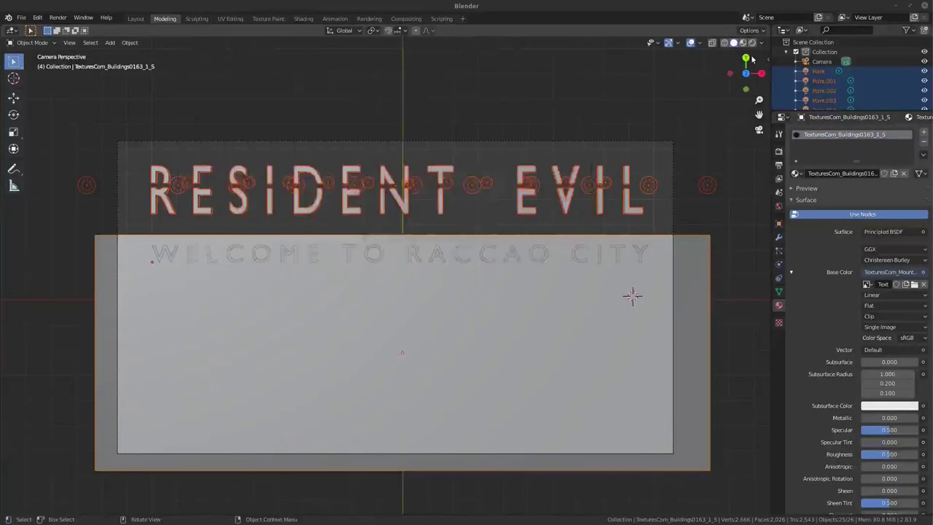
pyautogui.hotkey('alt', 'a')
pyautogui.click(752, 42)
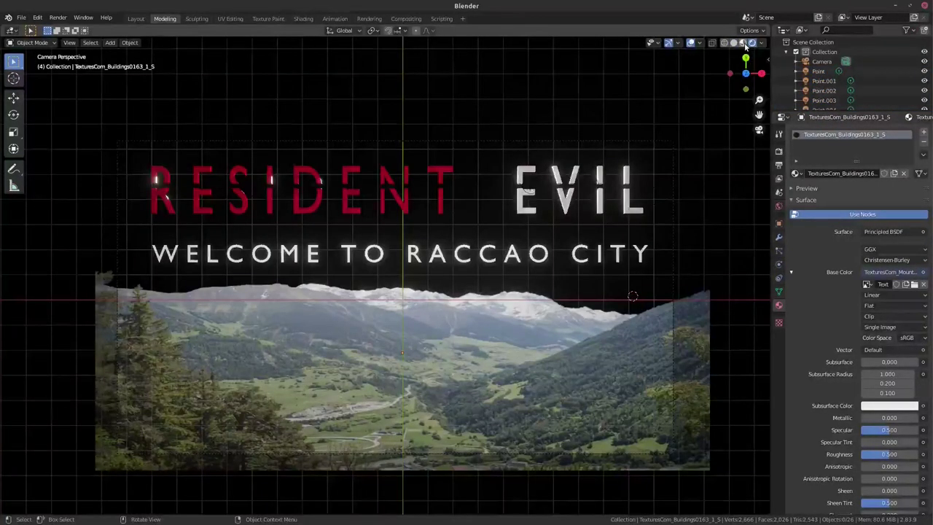
pyautogui.click(290, 306)
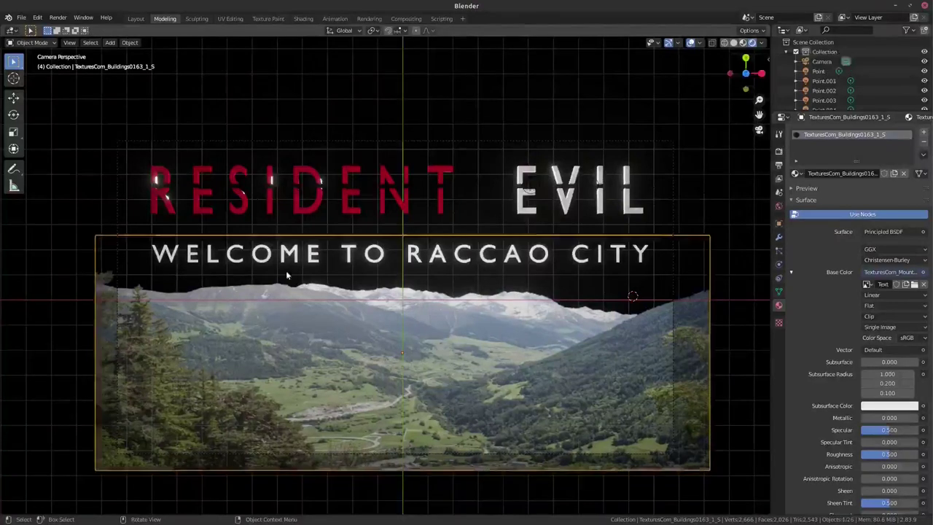
pyautogui.click(691, 42)
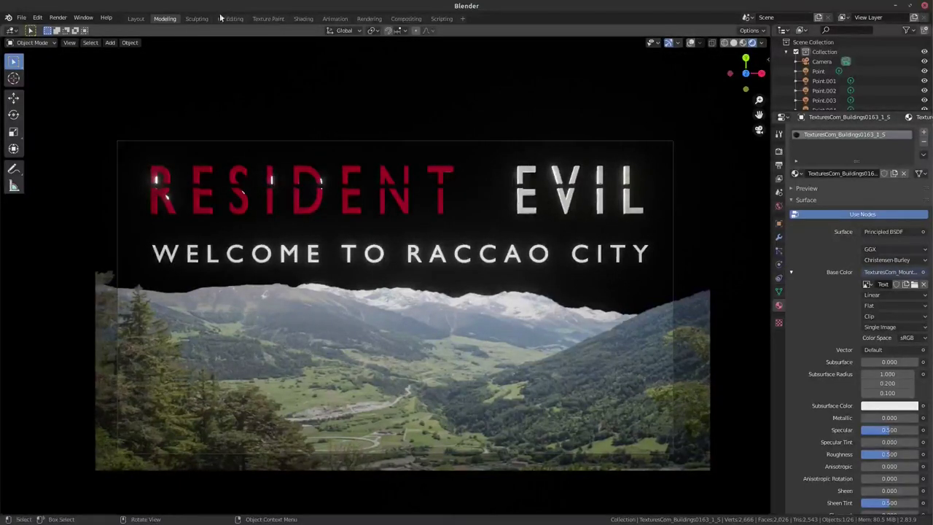
# - In Shading, link texture Color to Roughness and insert a ColorRamp on the Base Color link
pyautogui.click(303, 18)
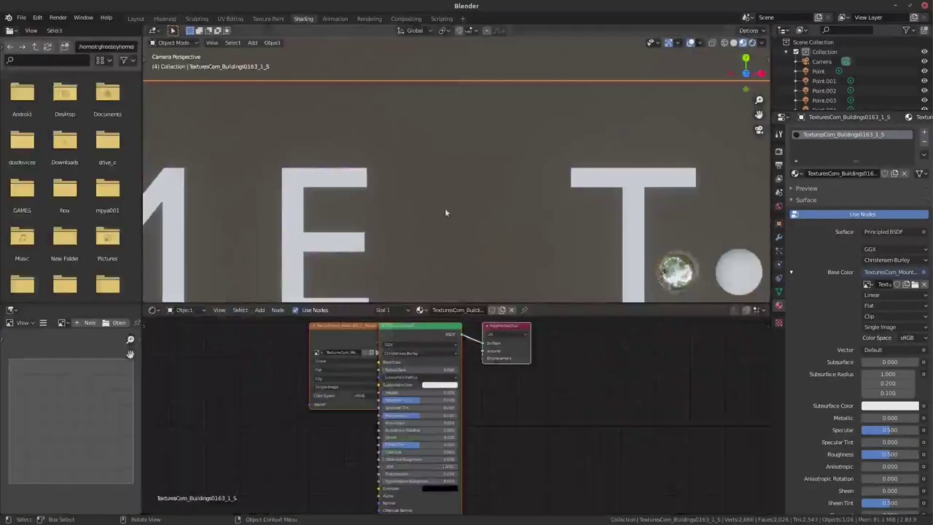
pyautogui.moveTo(393, 339)
pyautogui.mouseDown()
pyautogui.moveTo(247, 339)
pyautogui.moveTo(380, 399)
pyautogui.mouseUp()
pyautogui.moveTo(245, 332); pyautogui.dragTo(380, 414)
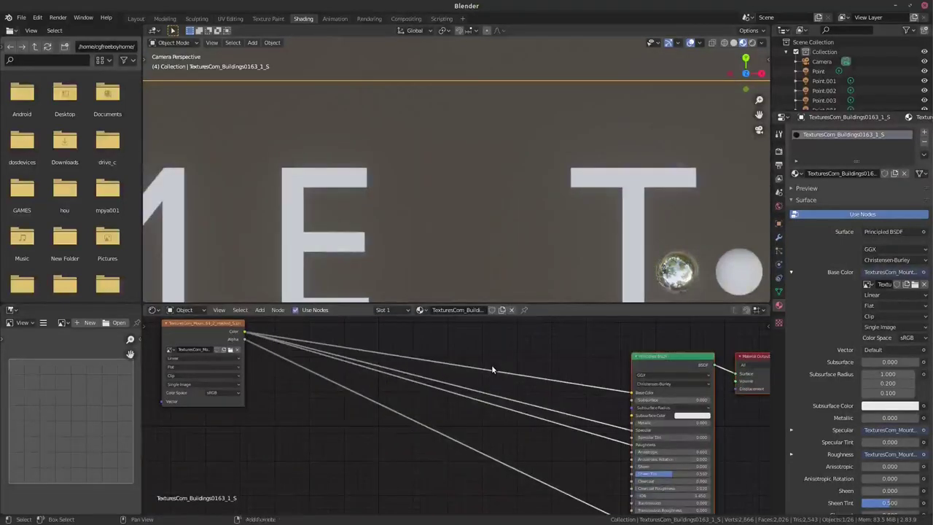
pyautogui.hotkey('shift', 'a')
pyautogui.click(543, 312)
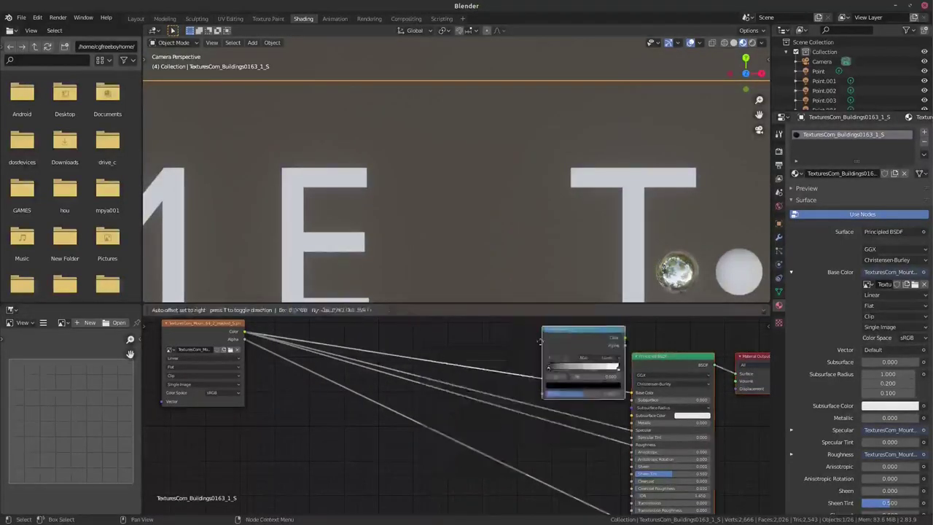
pyautogui.click(524, 339)
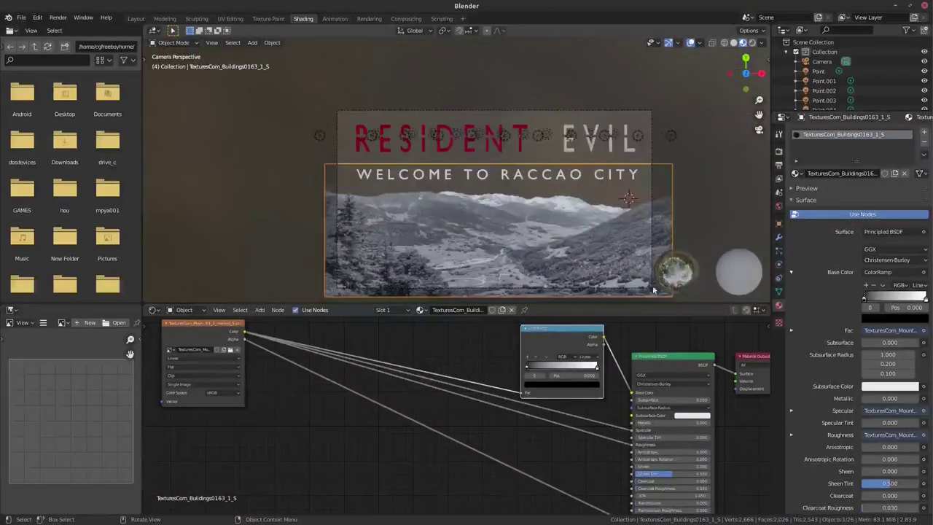
# - Preview rendered shading and drag the ramp's black and white stops together for high contrast
pyautogui.click(690, 42)
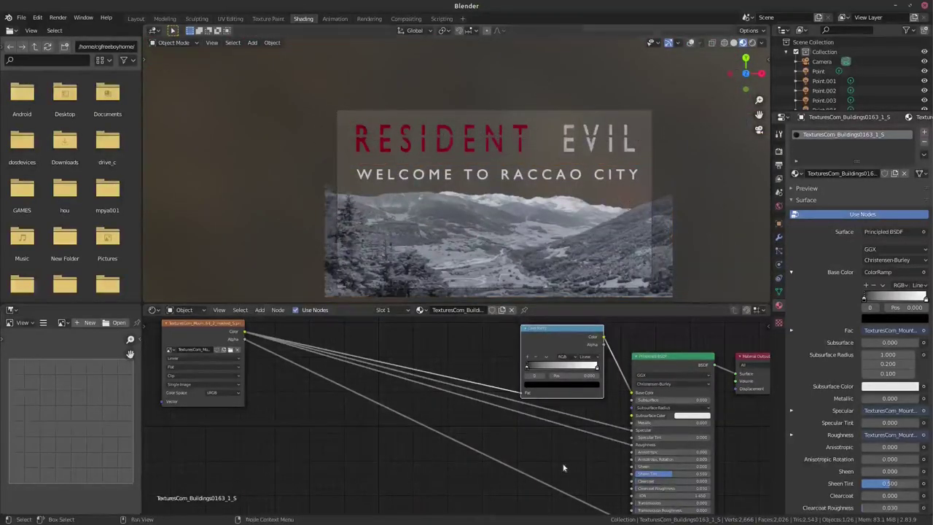
pyautogui.click(752, 42)
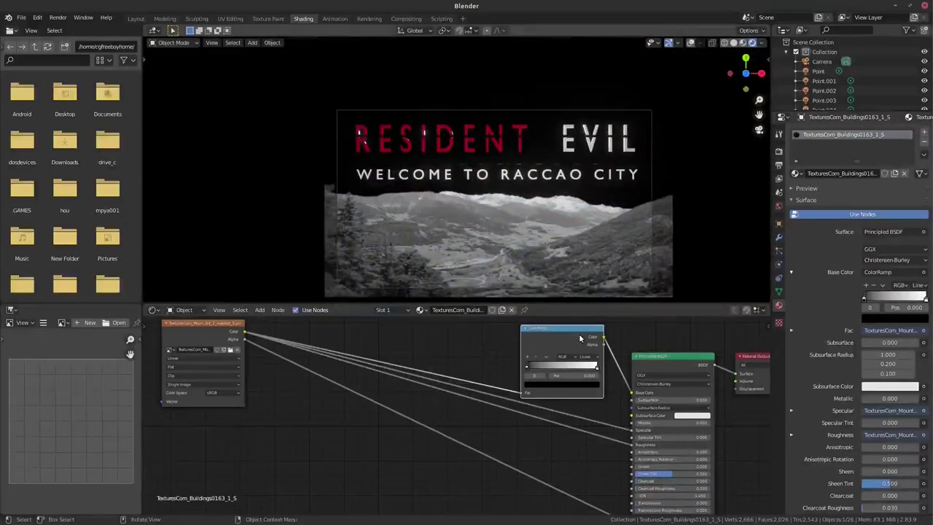
pyautogui.moveTo(537, 367)
pyautogui.mouseDown()
pyautogui.moveTo(549, 367)
pyautogui.moveTo(534, 365)
pyautogui.mouseUp()
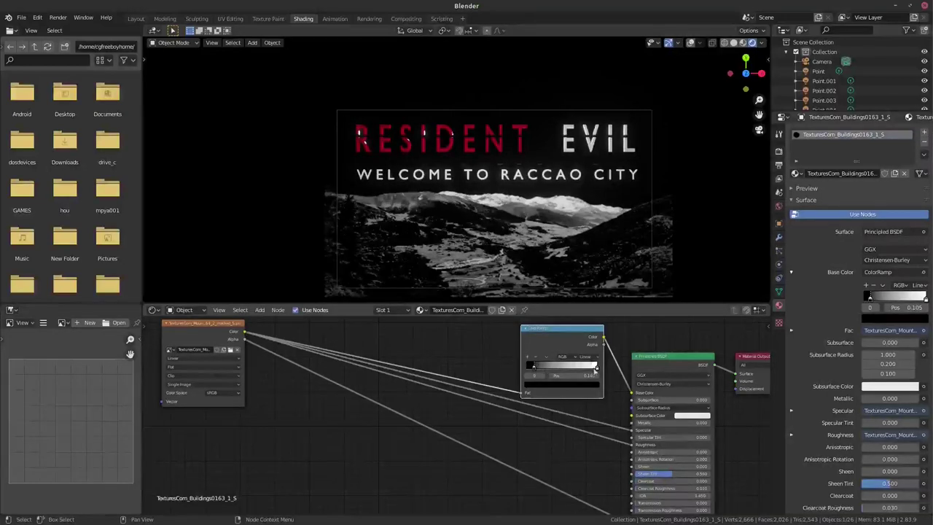
pyautogui.moveTo(590, 373)
pyautogui.mouseDown()
pyautogui.moveTo(545, 367)
pyautogui.moveTo(569, 366)
pyautogui.mouseUp()
pyautogui.click(513, 367)
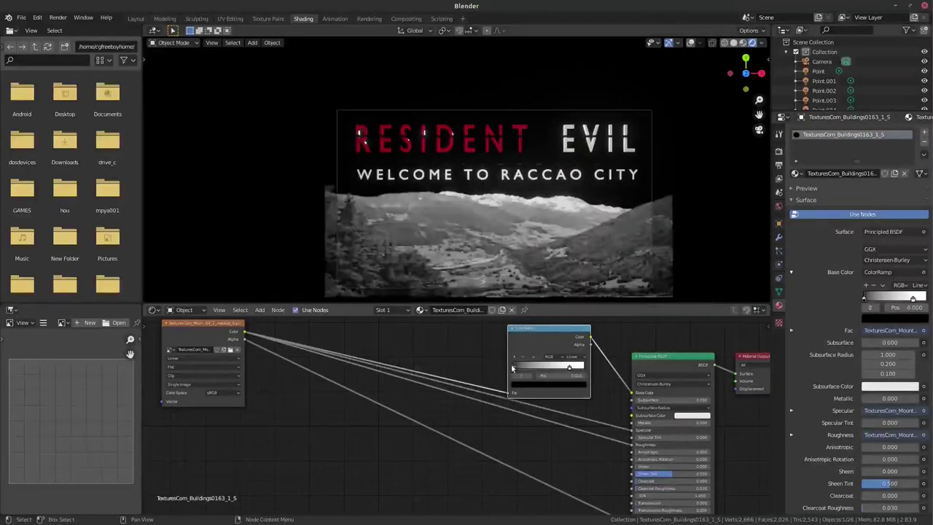
pyautogui.moveTo(569, 366)
pyautogui.mouseDown()
pyautogui.moveTo(580, 367)
pyautogui.moveTo(514, 368)
pyautogui.mouseUp()
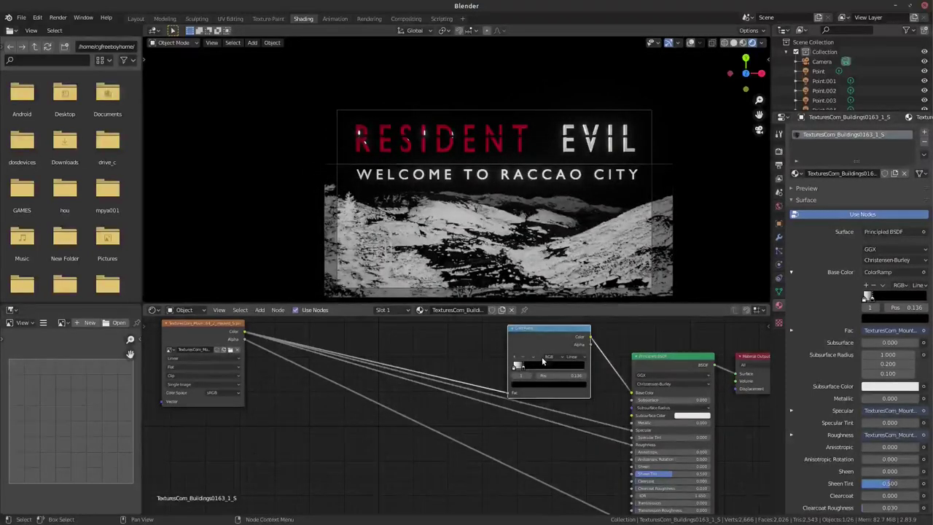
# - Make the dark ramp stop deep red and move the white stop to the right end
pyautogui.click(538, 382)
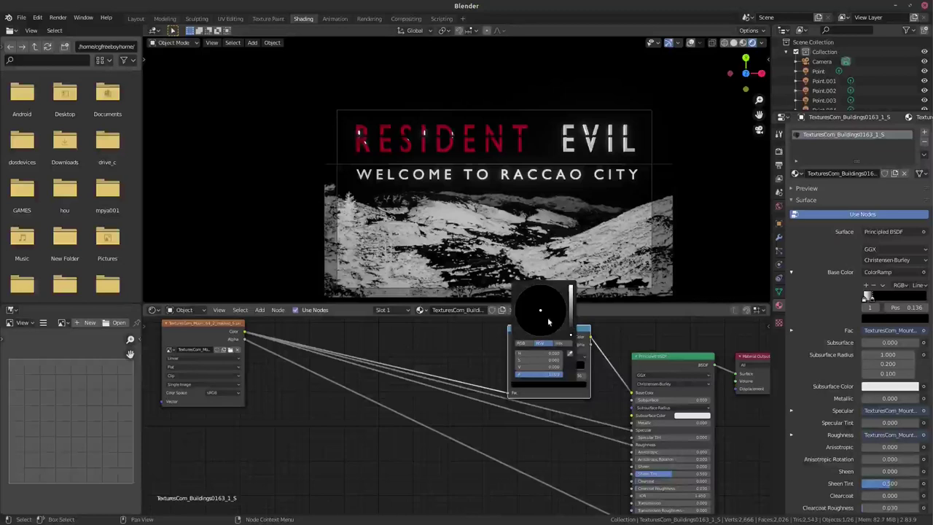
pyautogui.moveTo(541, 331); pyautogui.dragTo(572, 329)
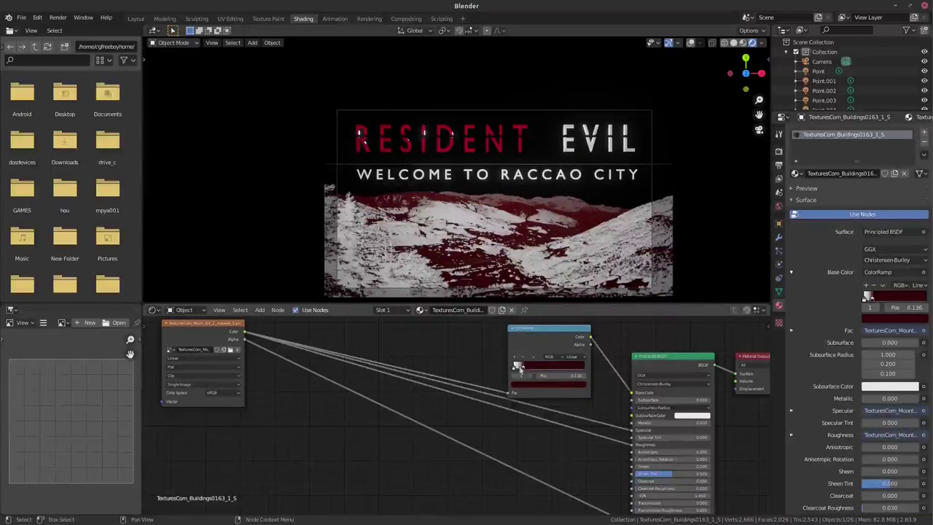
pyautogui.moveTo(515, 367); pyautogui.dragTo(583, 370)
pyautogui.moveTo(506, 365); pyautogui.dragTo(511, 370)
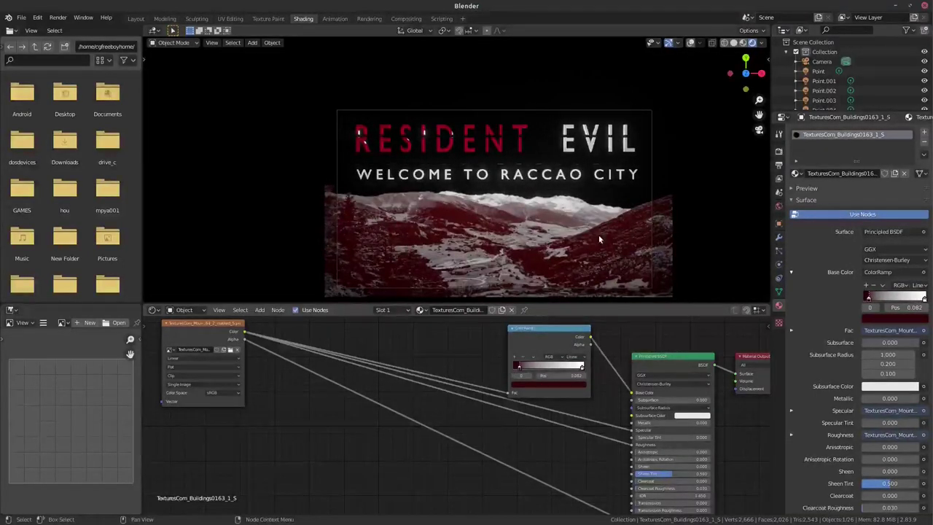
pyautogui.click(165, 18)
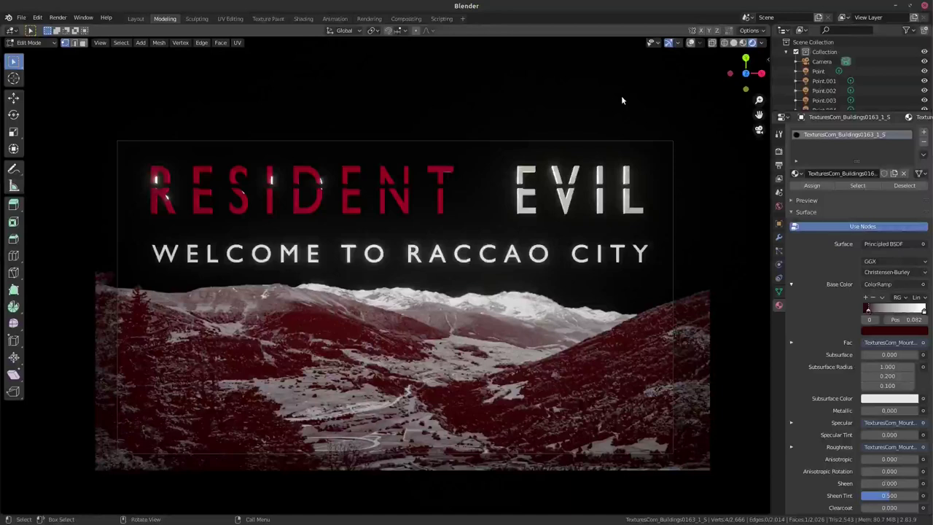
# - Render the final RESIDENT EVIL title card frame with F12
pyautogui.press('F12')
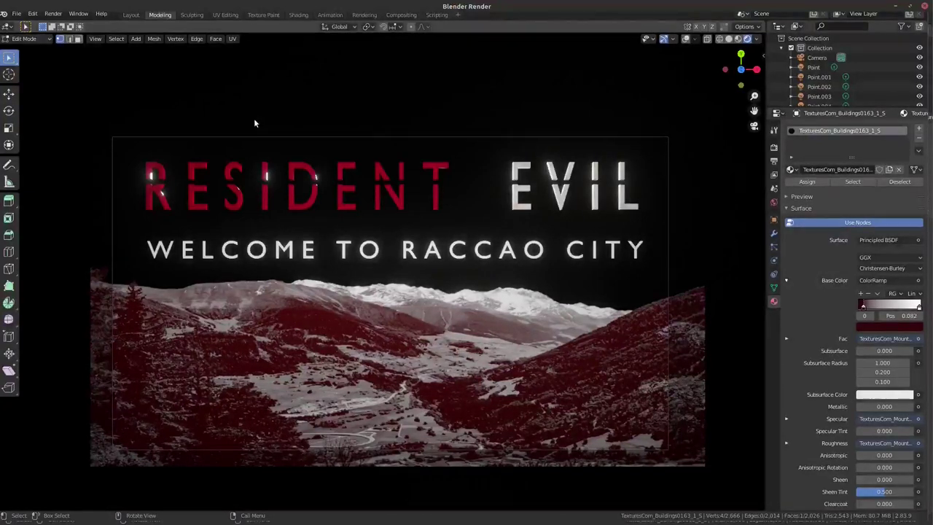
pyautogui.press('F12')
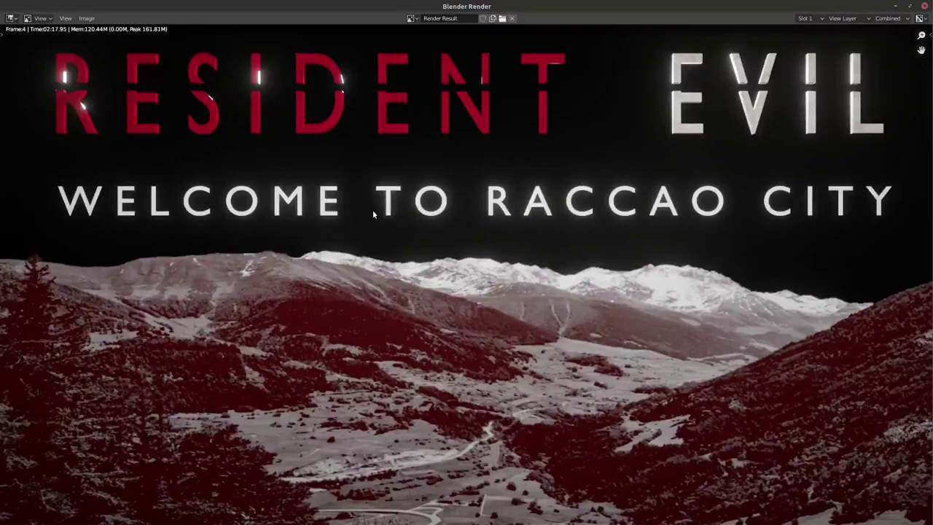
# - Save the render to the Desktop as RESIDENT.png and close the render window
pyautogui.scroll(-4, 373, 209)
pyautogui.scroll(-3, 372, 209)
pyautogui.scroll(4, 372, 210)
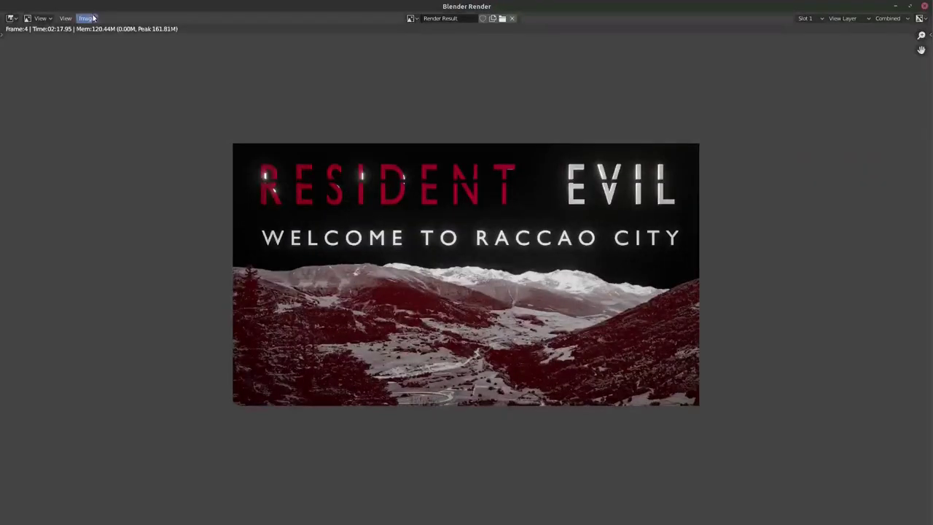
pyautogui.click(93, 18)
pyautogui.click(102, 81)
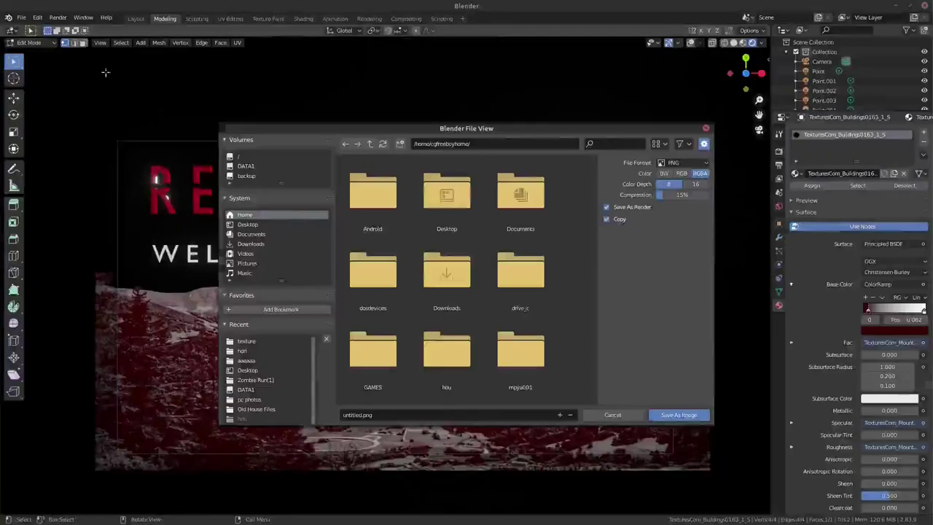
pyautogui.click(255, 226)
pyautogui.click(357, 415)
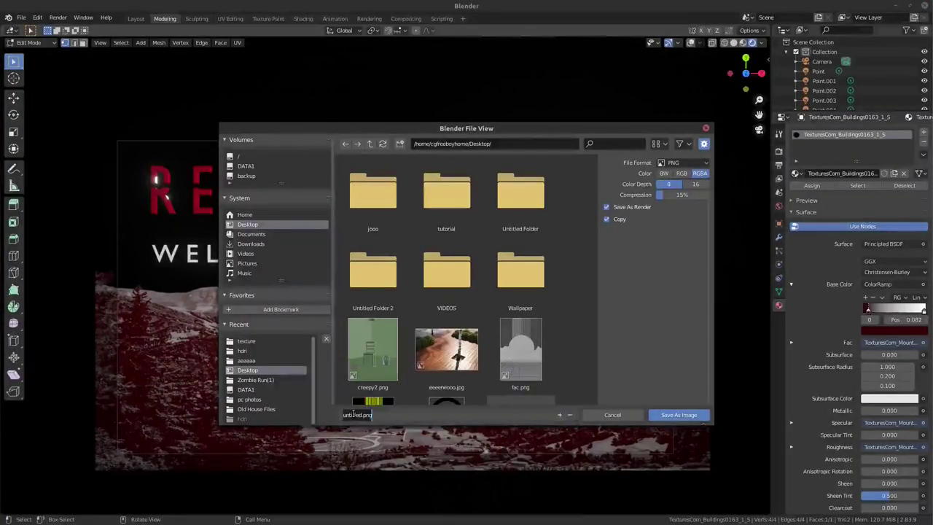
pyautogui.write('RESIDENT')
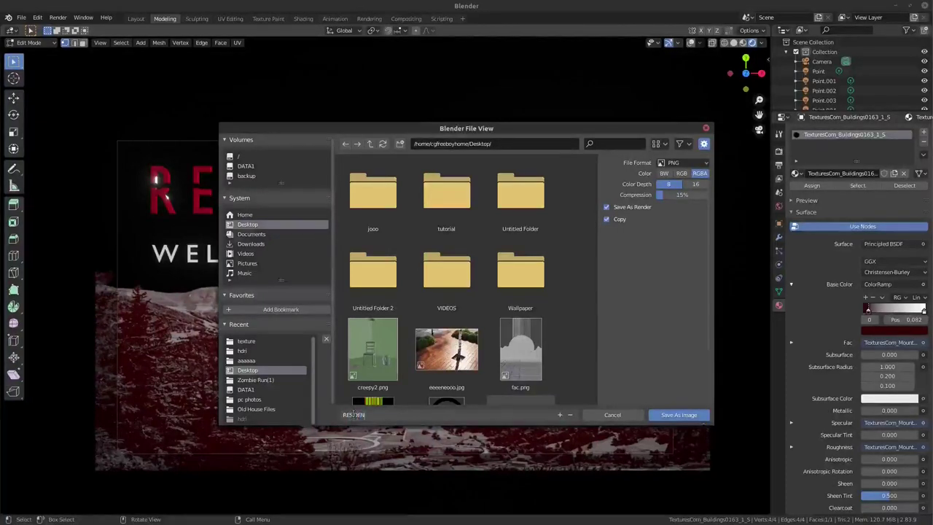
pyautogui.press('Return')
pyautogui.click(682, 415)
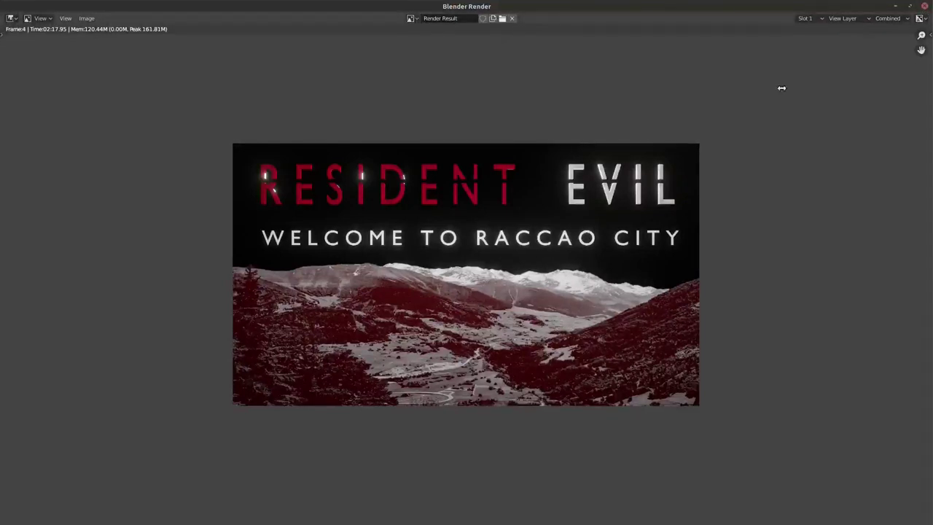
pyautogui.click(924, 9)
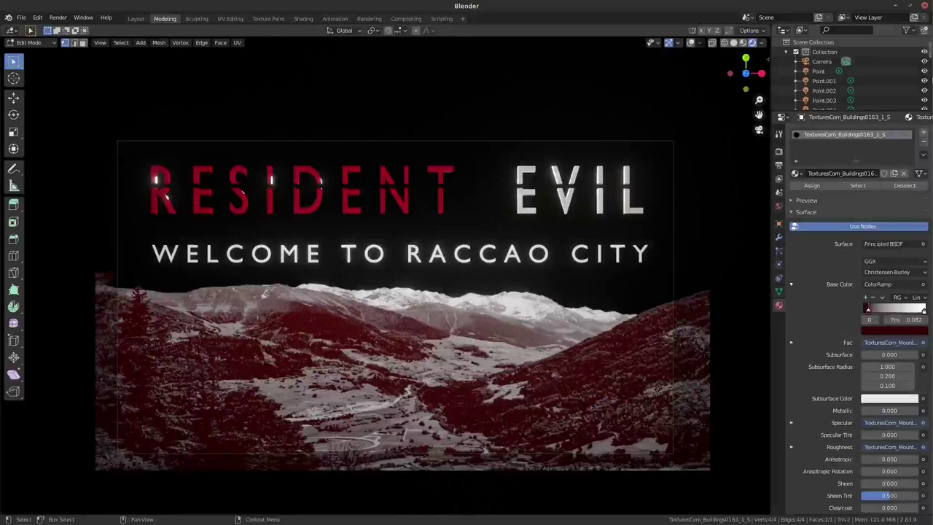